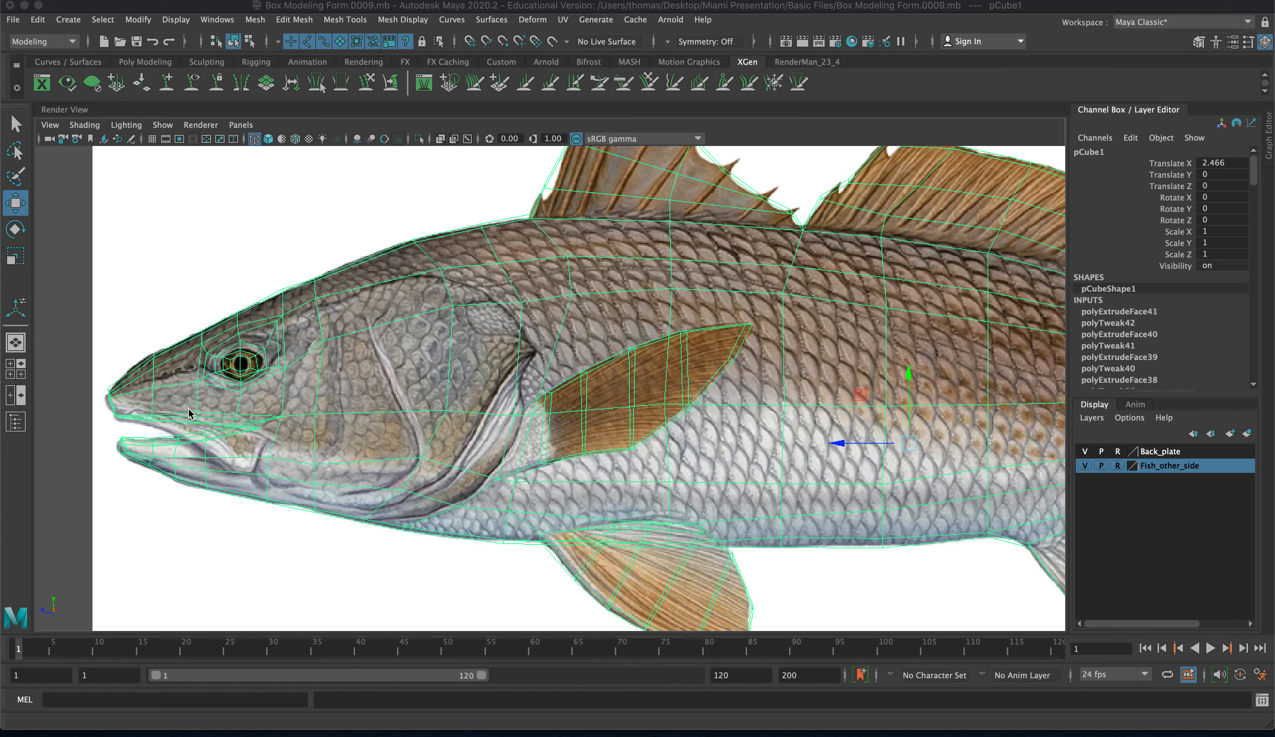
- Switch the fish mesh to vertex editing and shift the front lower-jaw side vertices onto the reference's lower jaw line
{"action": "right_click_drag", "start_coordinate": [205, 418], "coordinate": [588, 407], "text": "alt"}
{"action": "middle_click_drag", "start_coordinate": [537, 374], "coordinate": [1004, 328], "text": "alt"}
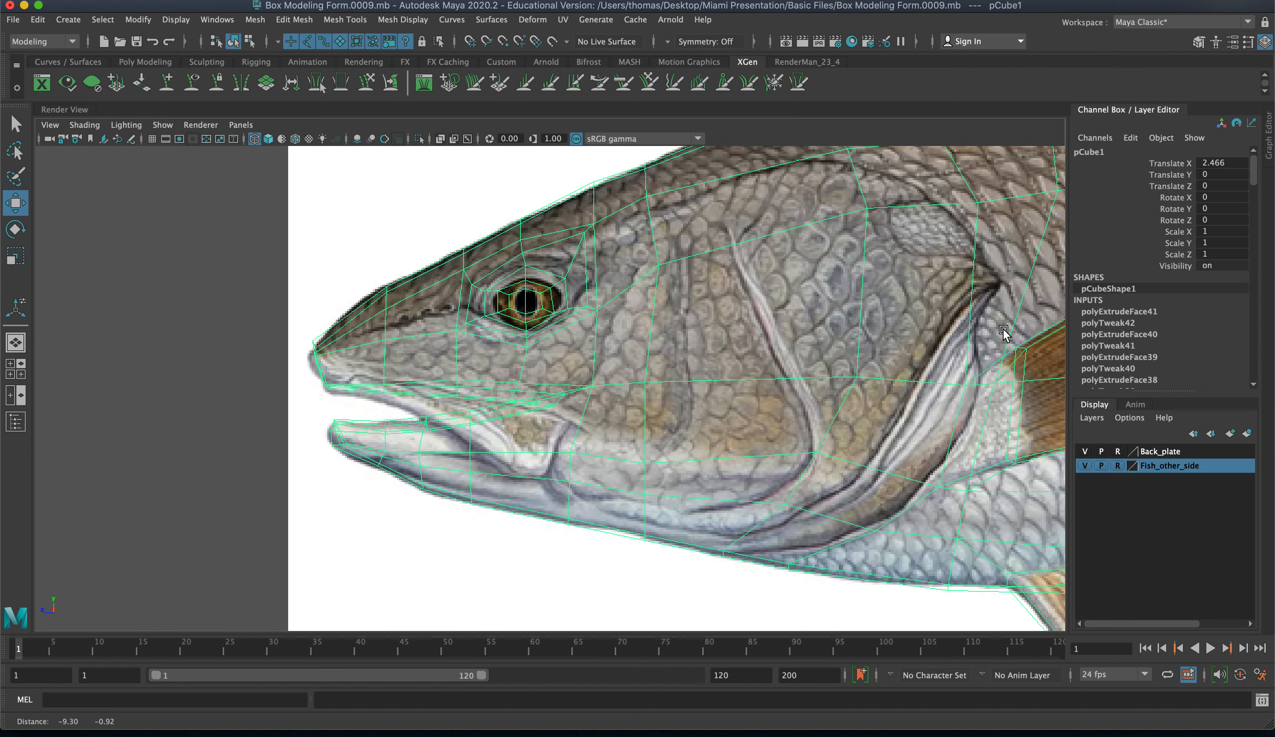
{"action": "right_click_drag", "start_coordinate": [493, 362], "coordinate": [823, 374], "text": "alt"}
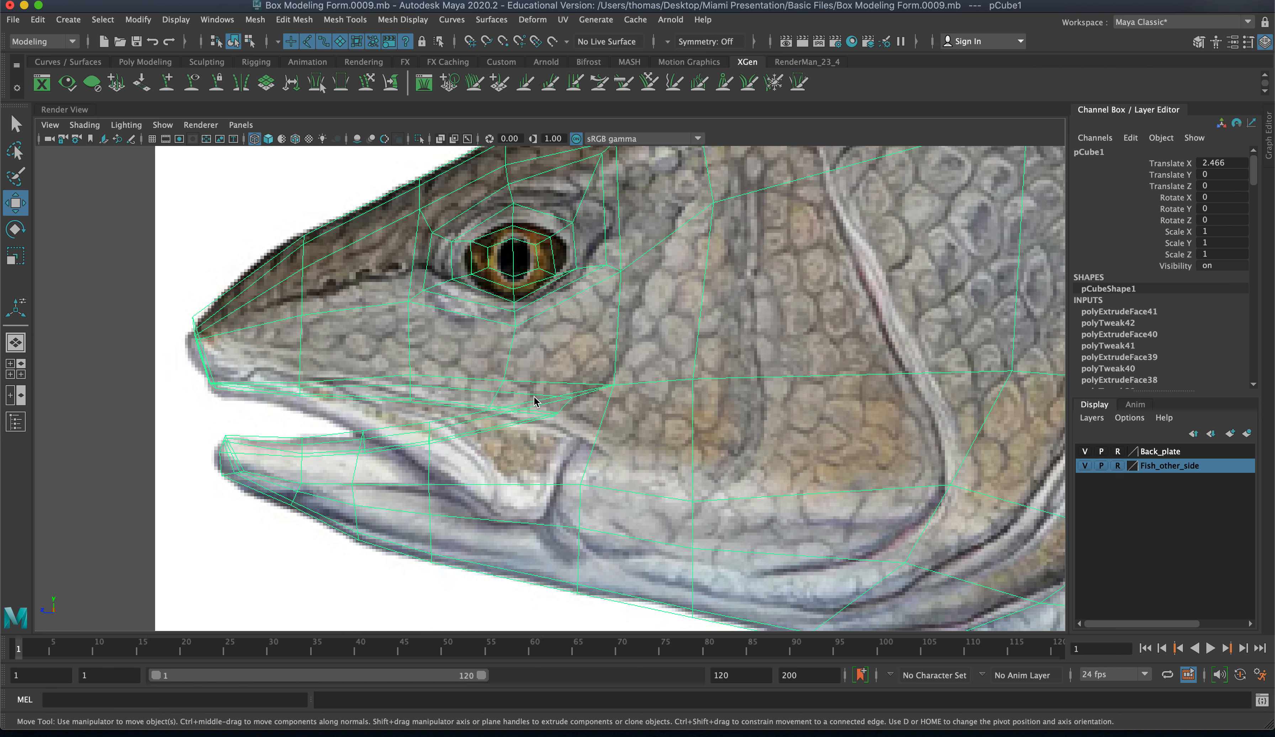
{"action": "right_click_drag", "start_coordinate": [534, 401], "coordinate": [457, 388]}
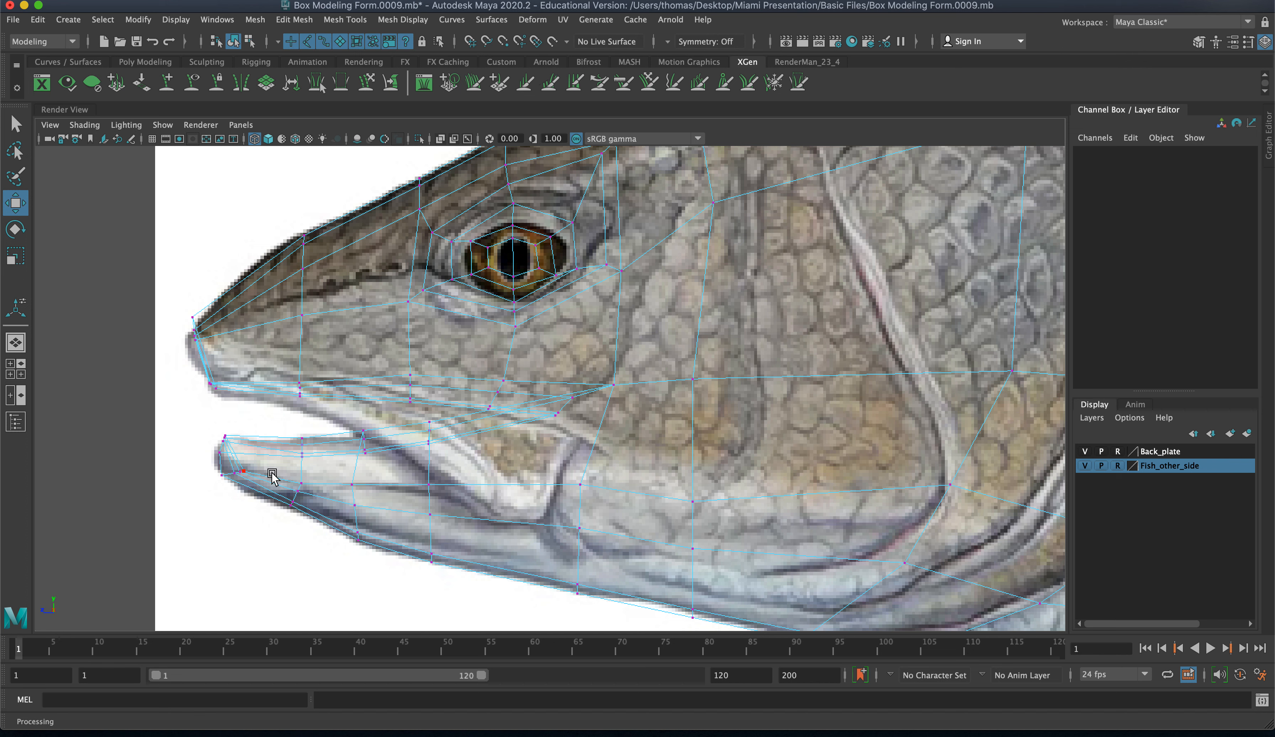
{"action": "left_click", "coordinate": [294, 506]}
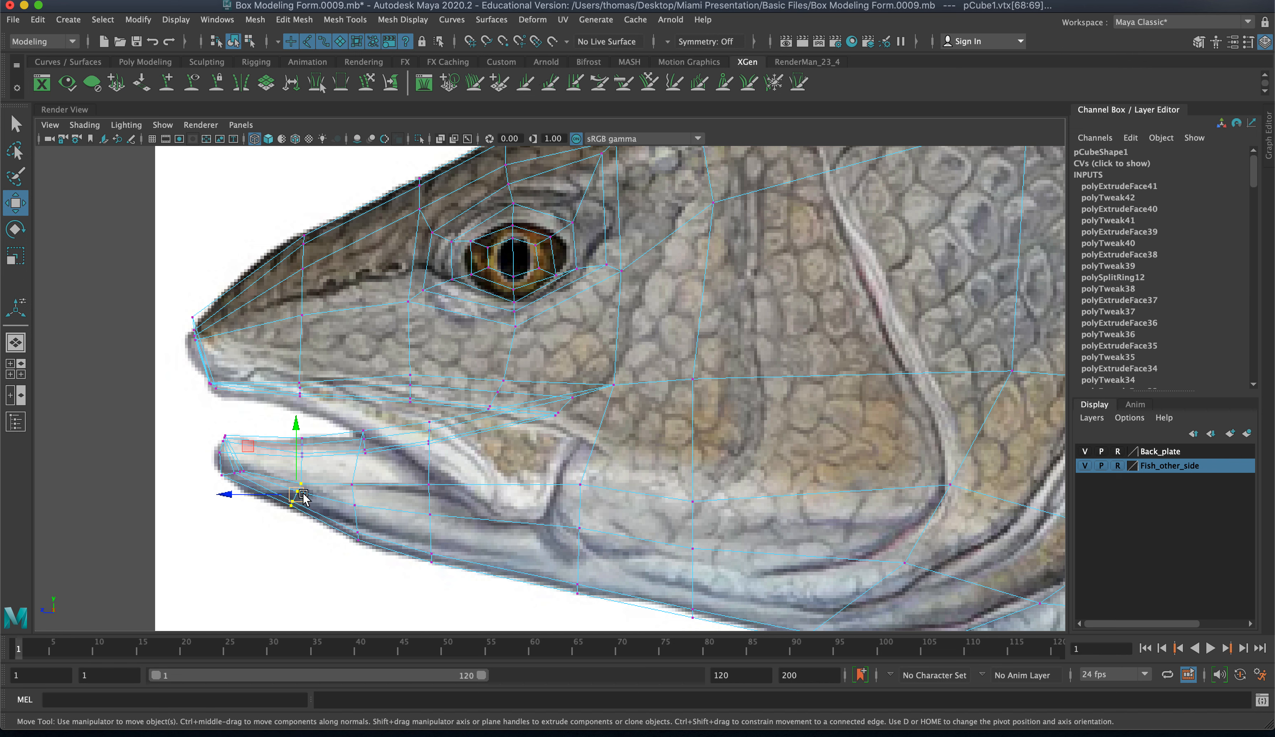
{"action": "left_click_drag", "start_coordinate": [303, 497], "coordinate": [357, 505]}
{"action": "left_click", "coordinate": [357, 504]}
{"action": "left_click_drag", "start_coordinate": [412, 471], "coordinate": [432, 518]}
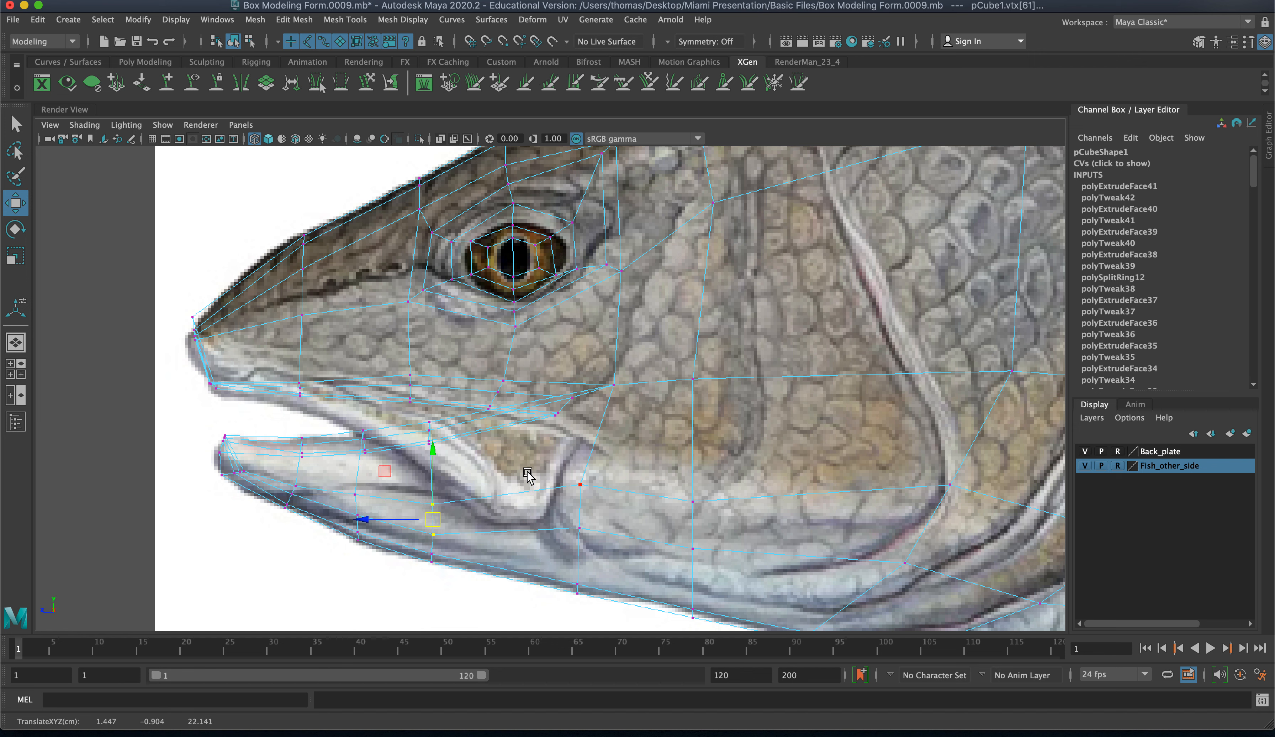
- Reposition the side vertices behind the lower jaw and across the lower cheek downward to follow the reference
{"action": "left_click_drag", "start_coordinate": [528, 475], "coordinate": [586, 529]}
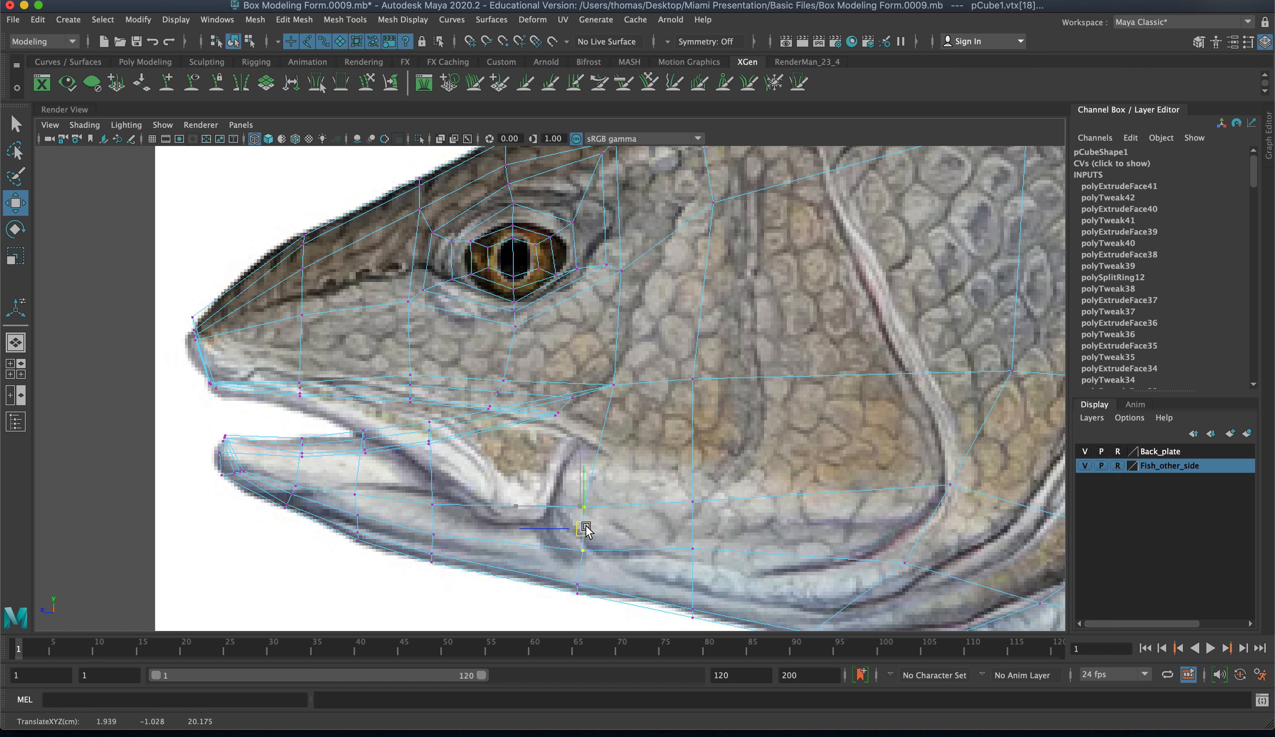
{"action": "left_click_drag", "start_coordinate": [621, 464], "coordinate": [701, 540]}
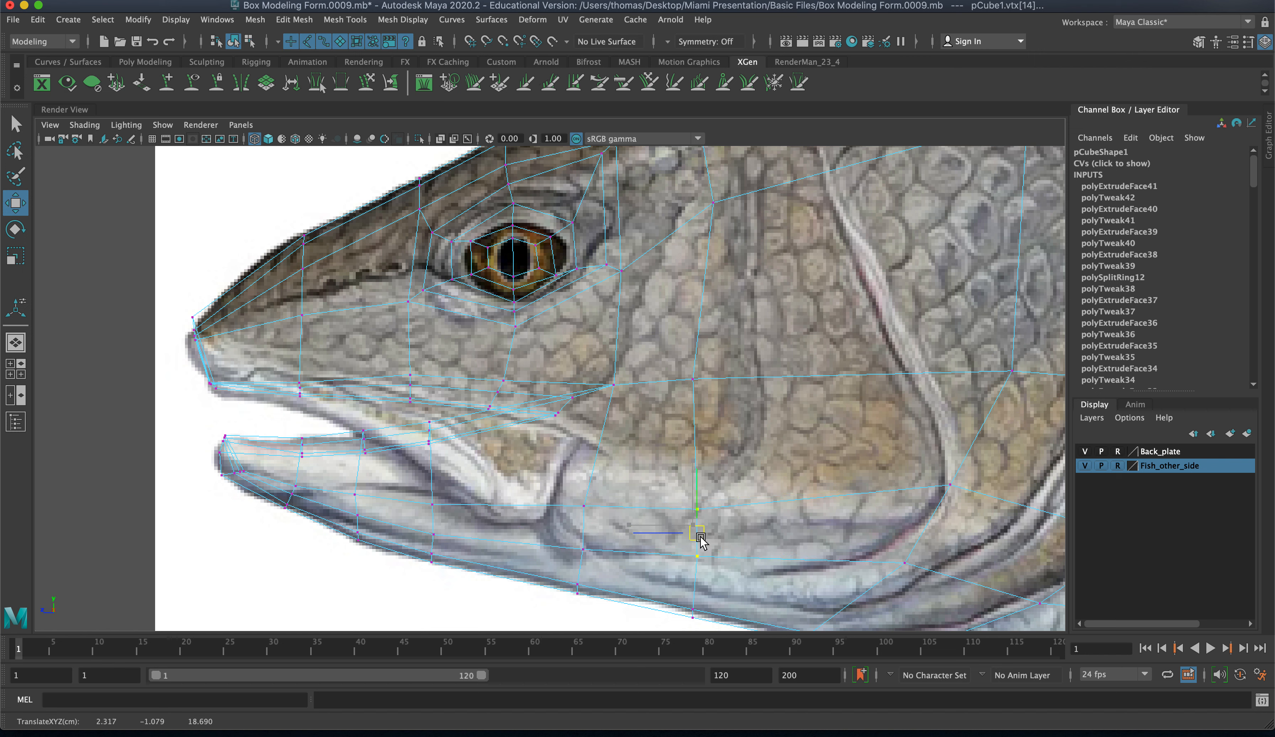
{"action": "left_click_drag", "start_coordinate": [888, 441], "coordinate": [967, 581]}
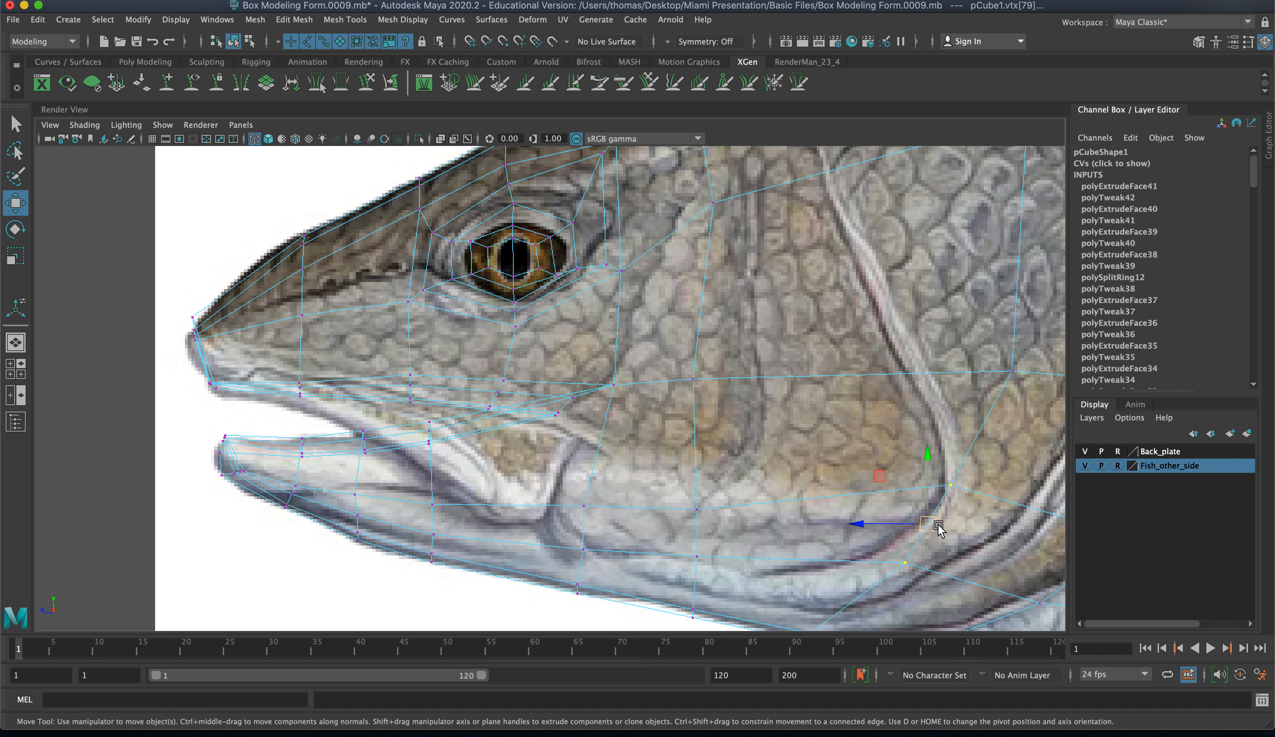
{"action": "left_click_drag", "start_coordinate": [937, 527], "coordinate": [938, 546]}
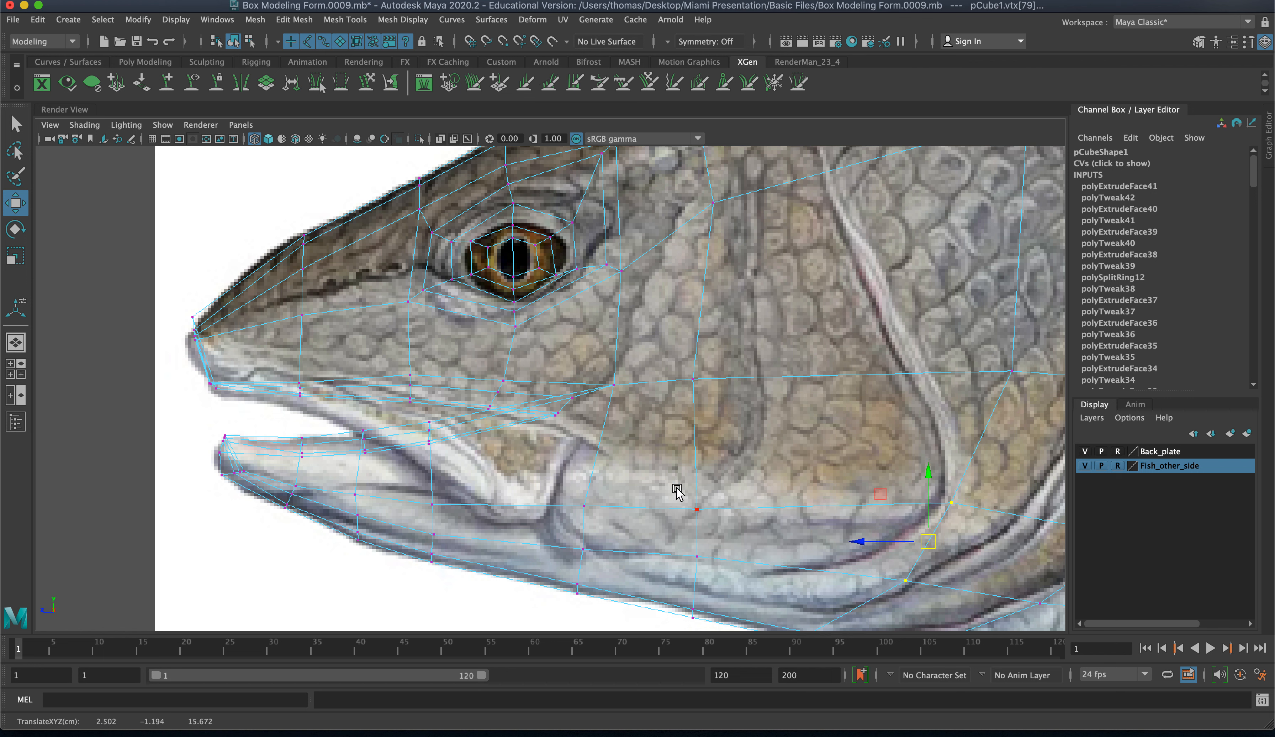
{"action": "left_click_drag", "start_coordinate": [677, 489], "coordinate": [710, 508]}
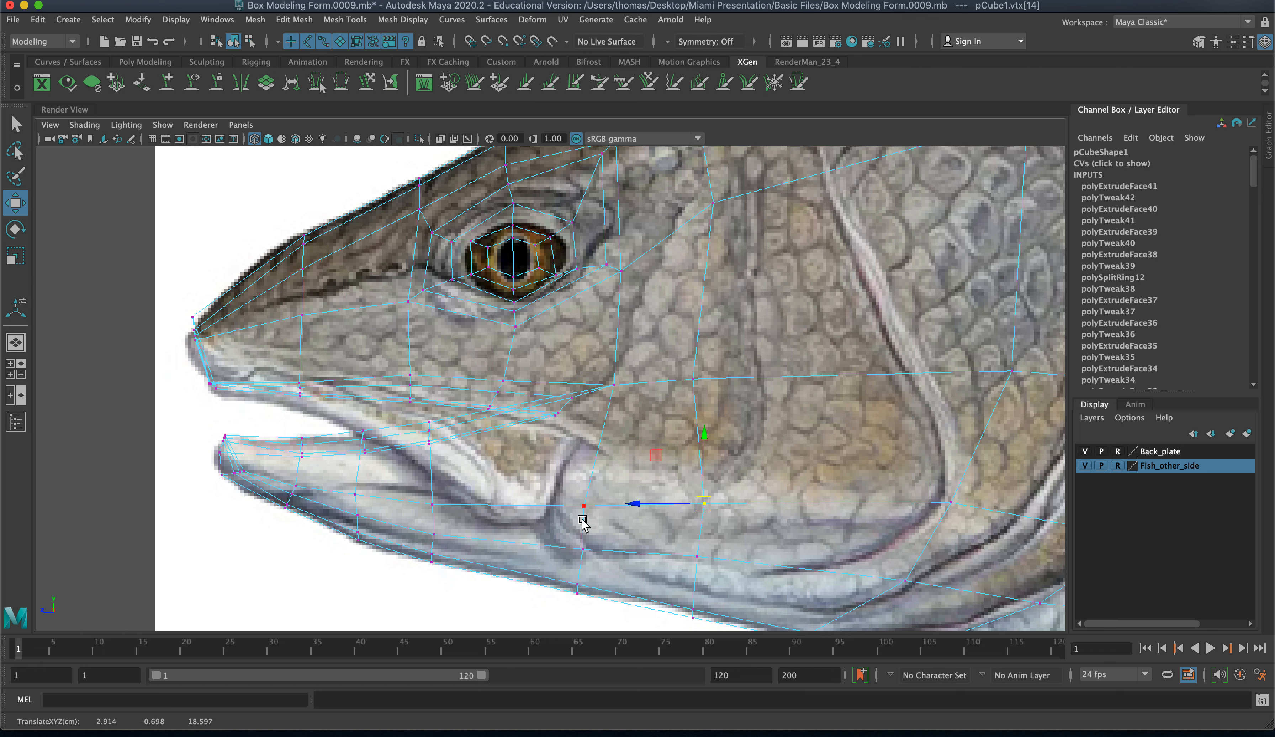
{"action": "left_click_drag", "start_coordinate": [568, 485], "coordinate": [592, 512]}
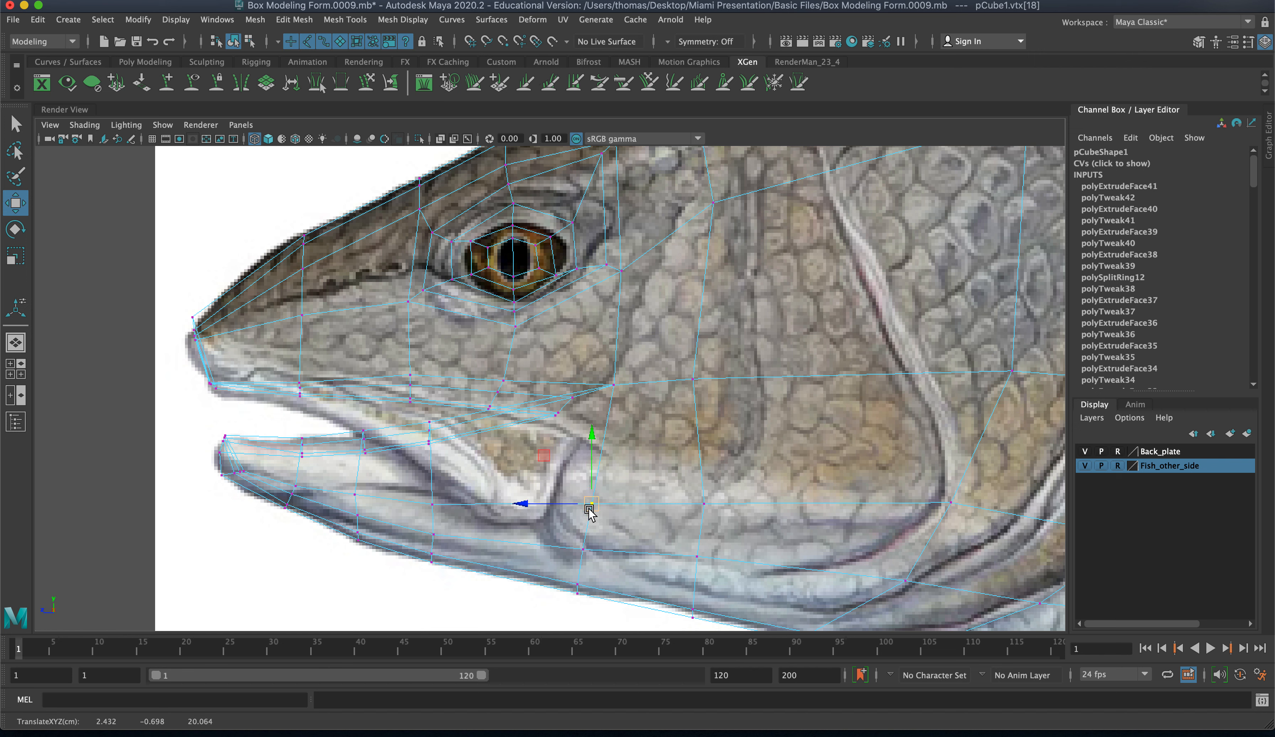
- Move the mid-lower-jaw vertex column back toward the cheek and align its upper vertex beneath the end of the mouth
{"action": "left_click_drag", "start_coordinate": [418, 488], "coordinate": [459, 579]}
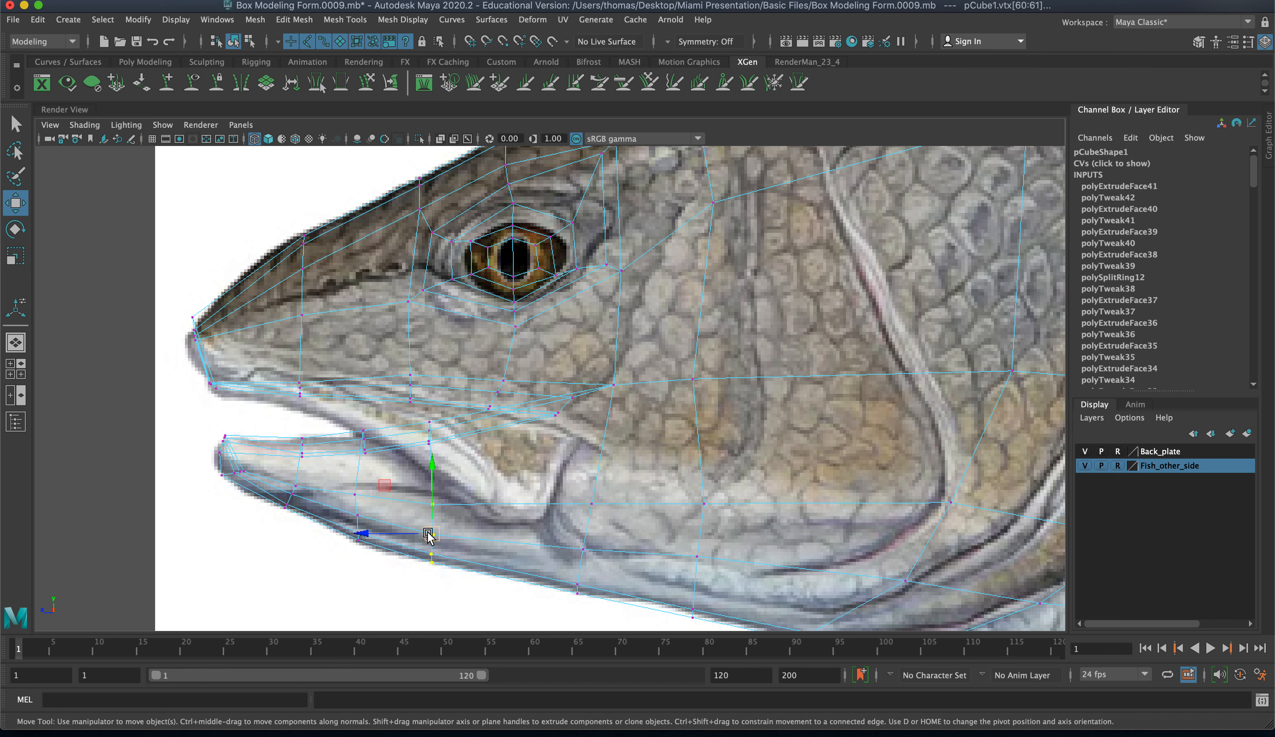
{"action": "left_click_drag", "start_coordinate": [432, 534], "coordinate": [454, 535]}
{"action": "left_click_drag", "start_coordinate": [412, 493], "coordinate": [466, 515]}
{"action": "left_click", "coordinate": [469, 518]}
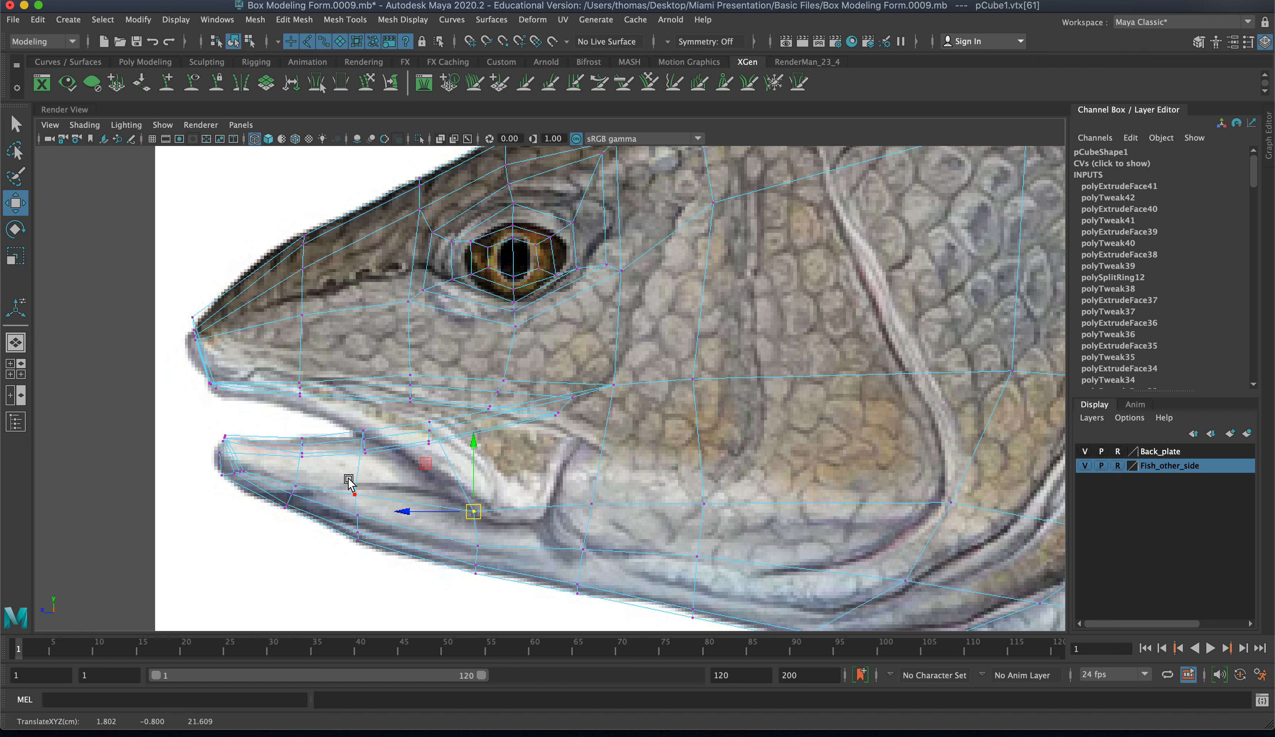
{"action": "left_click", "coordinate": [359, 497]}
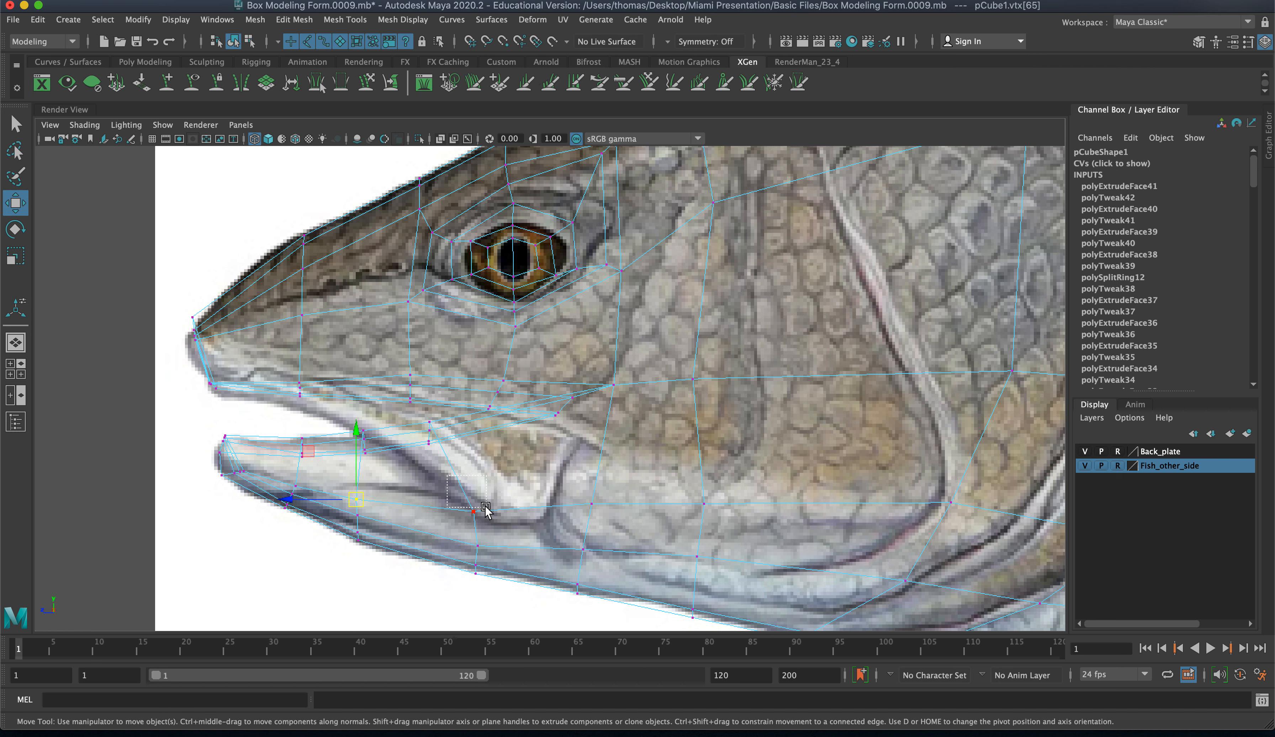
{"action": "left_click", "coordinate": [475, 513]}
{"action": "left_click_drag", "start_coordinate": [475, 514], "coordinate": [478, 519]}
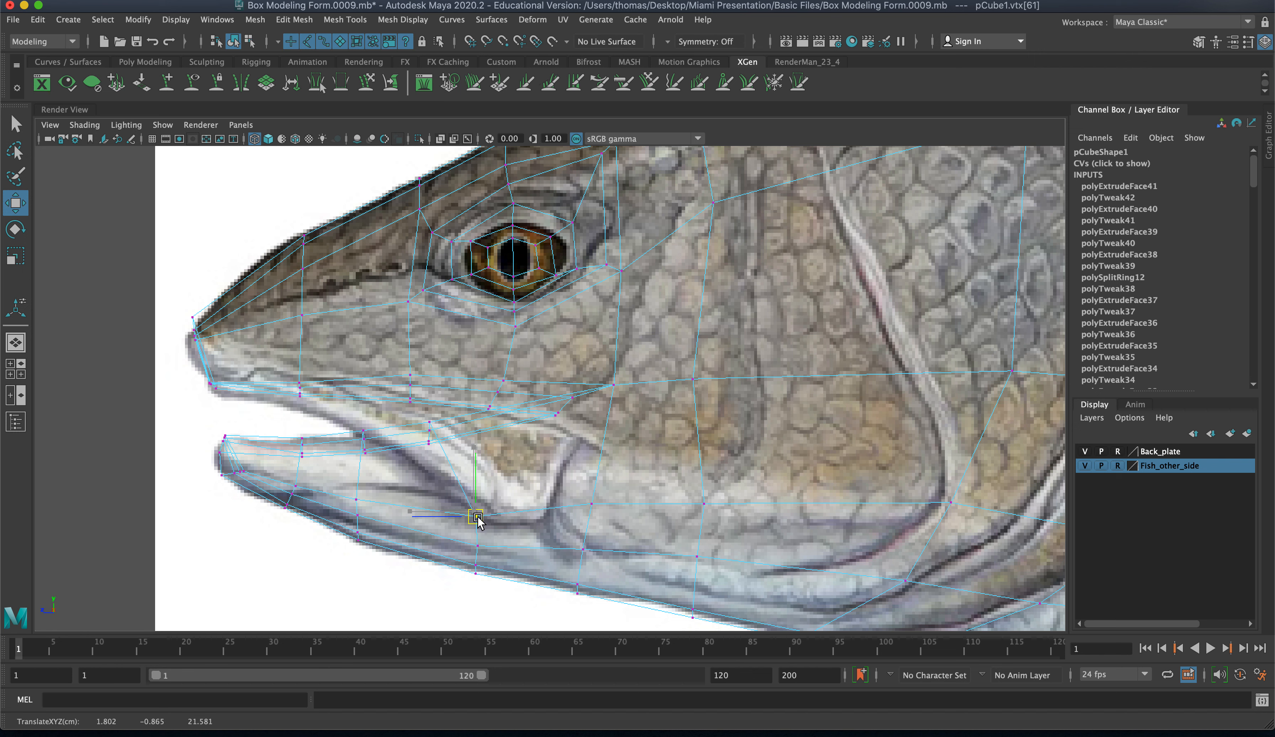
- Lower the next two vertex columns behind the mouth along the cheek to continue the jaw contour
{"action": "left_click", "coordinate": [591, 505]}
{"action": "left_click_drag", "start_coordinate": [592, 512], "coordinate": [591, 541]}
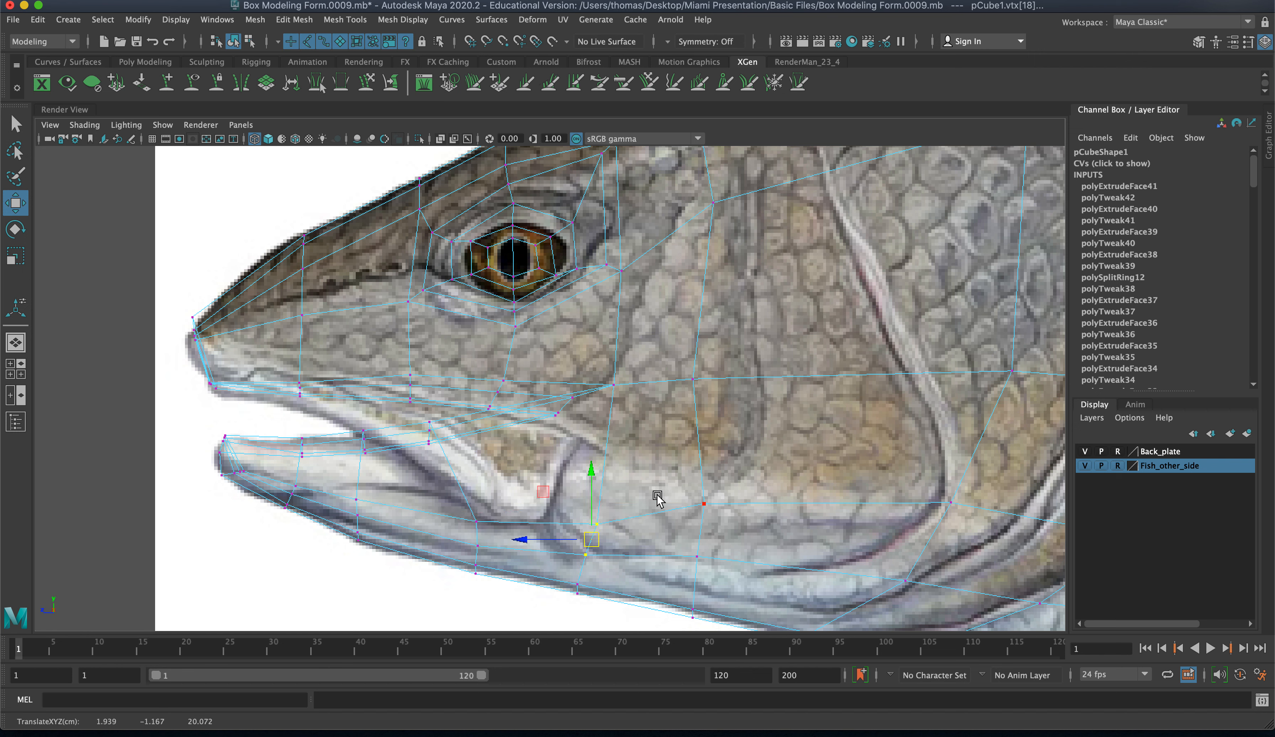
{"action": "left_click_drag", "start_coordinate": [654, 493], "coordinate": [709, 552]}
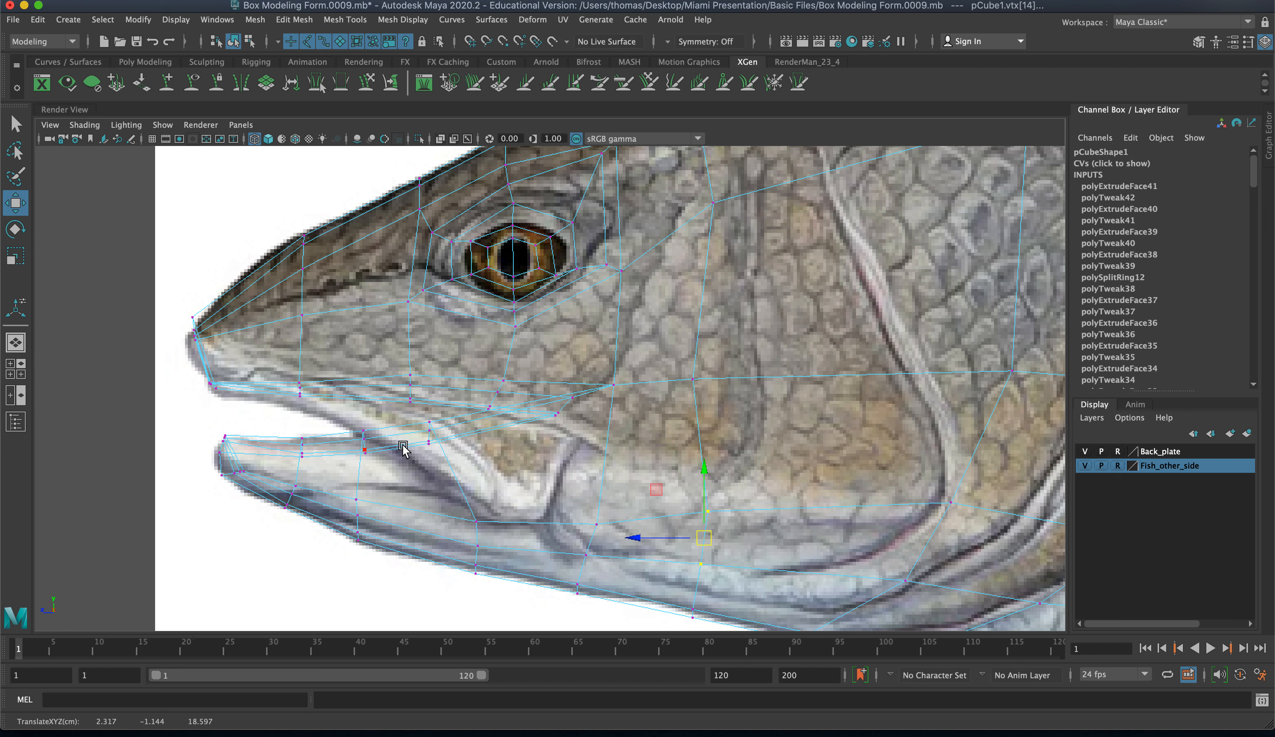
- Shift the lower lip vertices forward and pull the mouth-corner vertices down to match the reference's mouth line
{"action": "left_click_drag", "start_coordinate": [339, 421], "coordinate": [345, 456]}
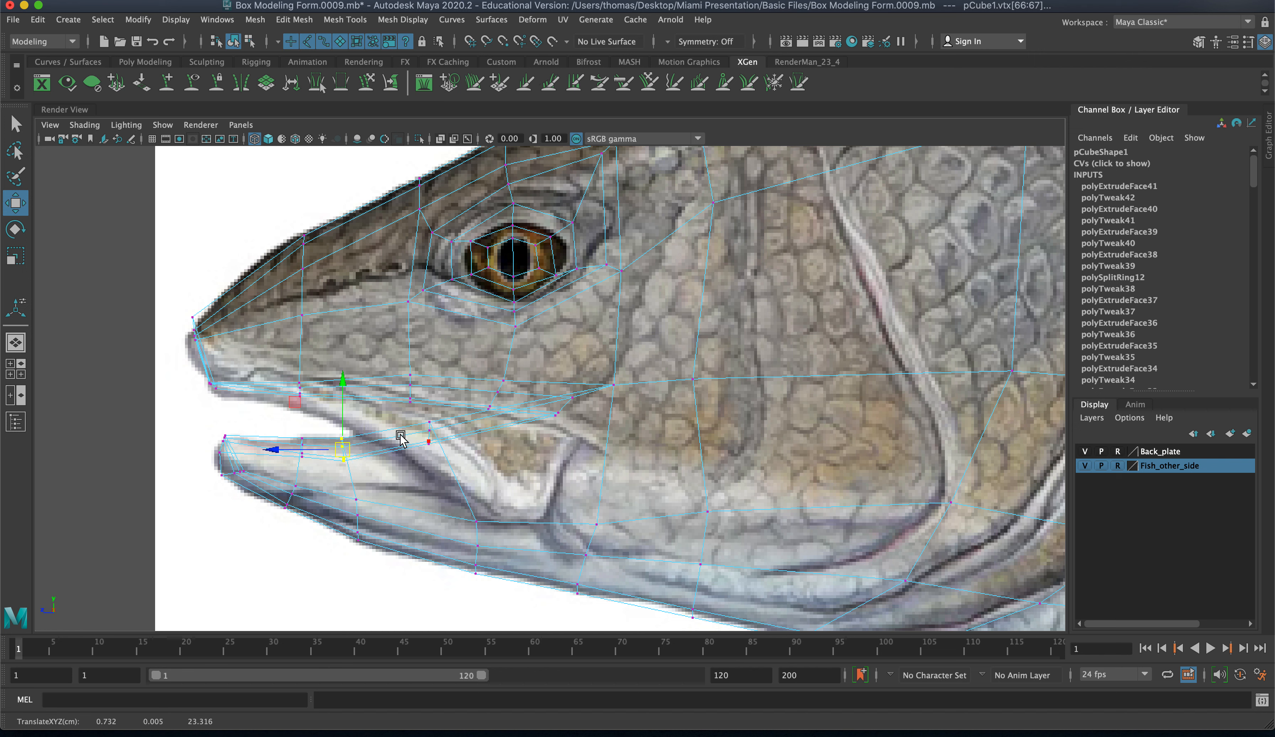
{"action": "left_click_drag", "start_coordinate": [406, 419], "coordinate": [424, 450]}
{"action": "left_click", "coordinate": [484, 474]}
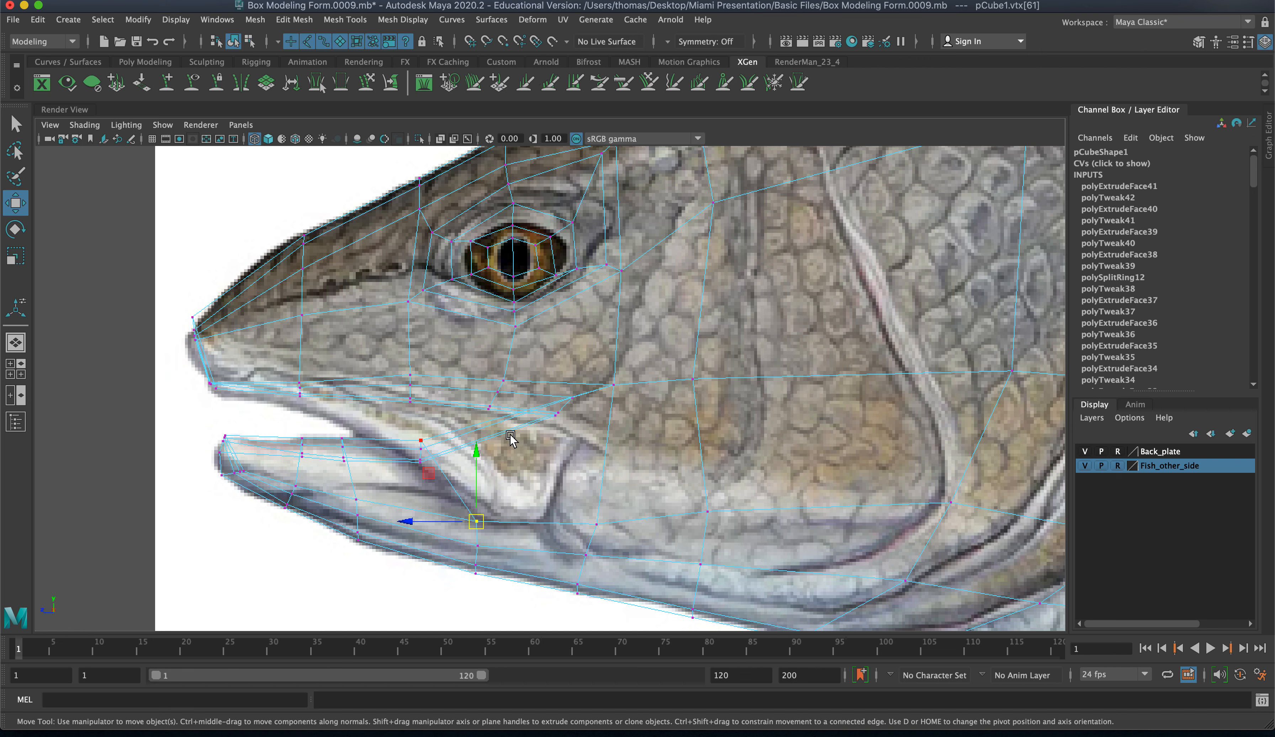
{"action": "left_click_drag", "start_coordinate": [544, 364], "coordinate": [561, 490]}
{"action": "left_click_drag", "start_coordinate": [531, 350], "coordinate": [486, 449]}
{"action": "left_click_drag", "start_coordinate": [501, 391], "coordinate": [445, 447]}
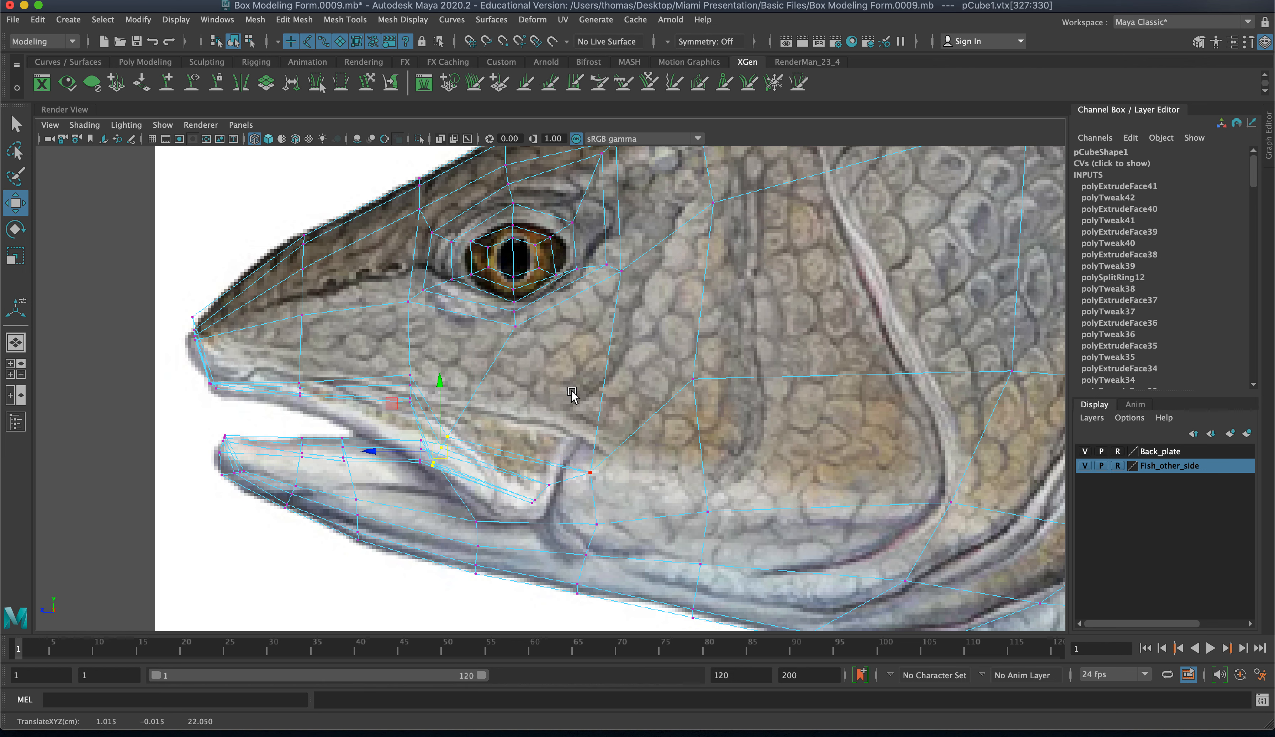
- In the perspective view, adjust the width of the lower-jaw vertices from the mouth corner forward to the chin
{"action": "key", "text": "space"}
{"action": "key", "text": "space"}
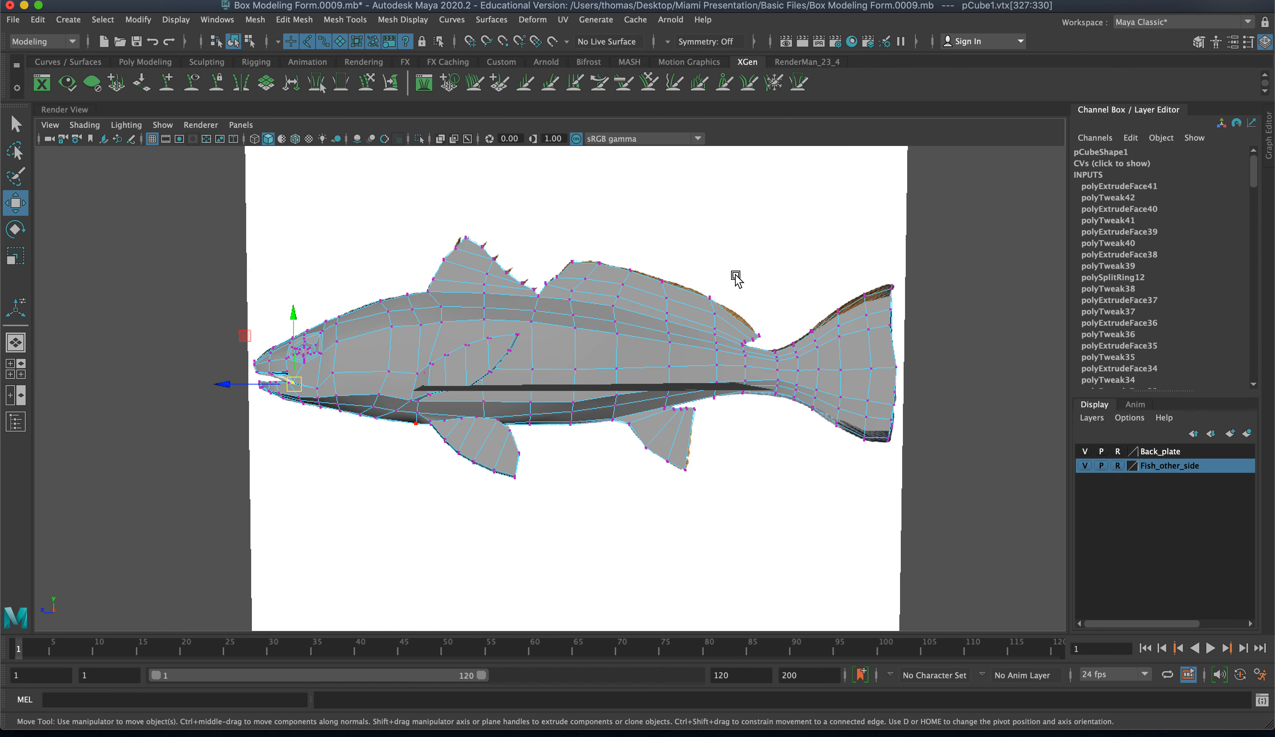
{"action": "key", "text": "f"}
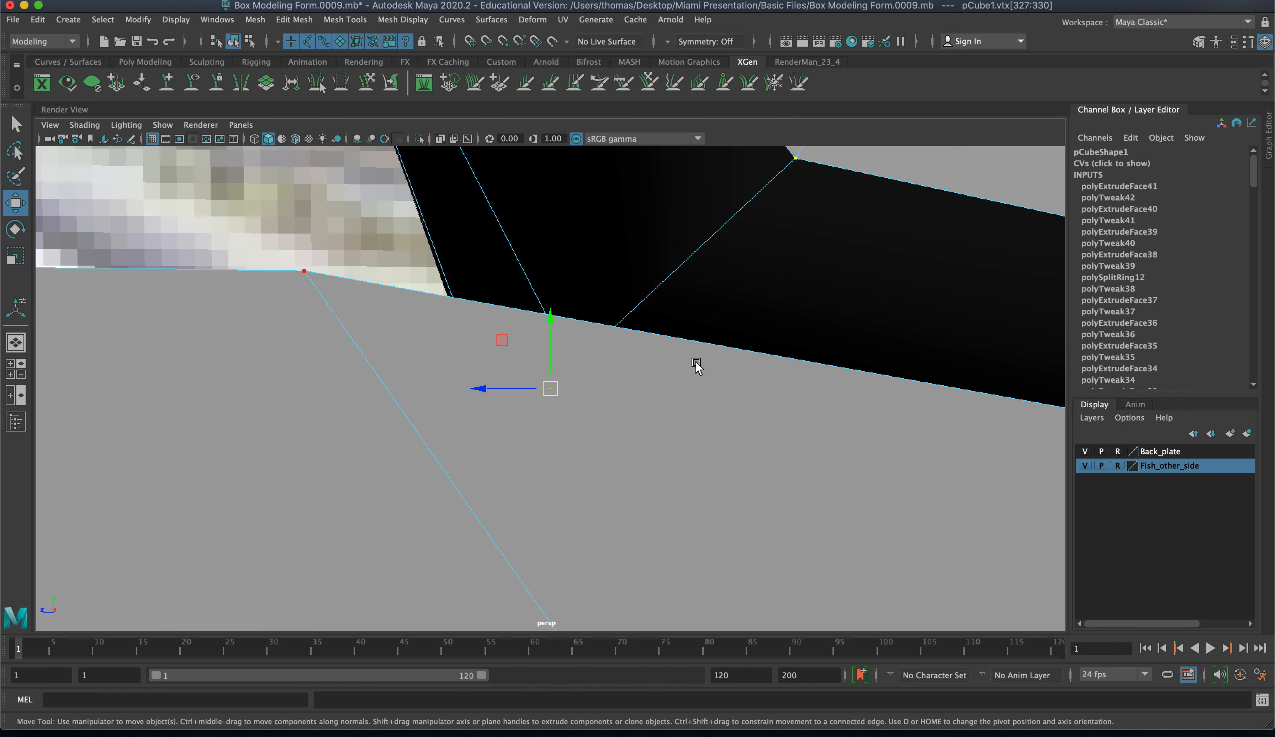
{"action": "scroll", "coordinate": [708, 364], "scroll_direction": "down", "scroll_amount": 5}
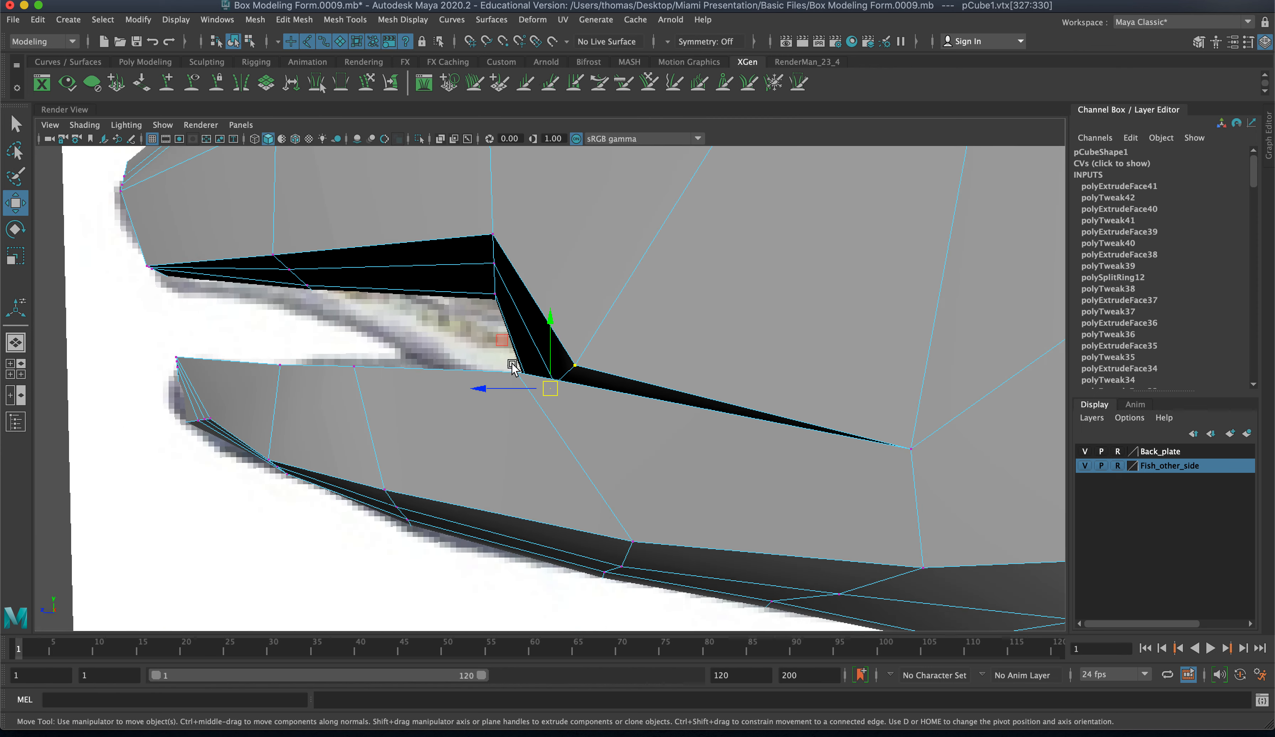
{"action": "left_click_drag", "start_coordinate": [512, 366], "coordinate": [659, 411], "text": "alt"}
{"action": "left_click", "coordinate": [651, 406]}
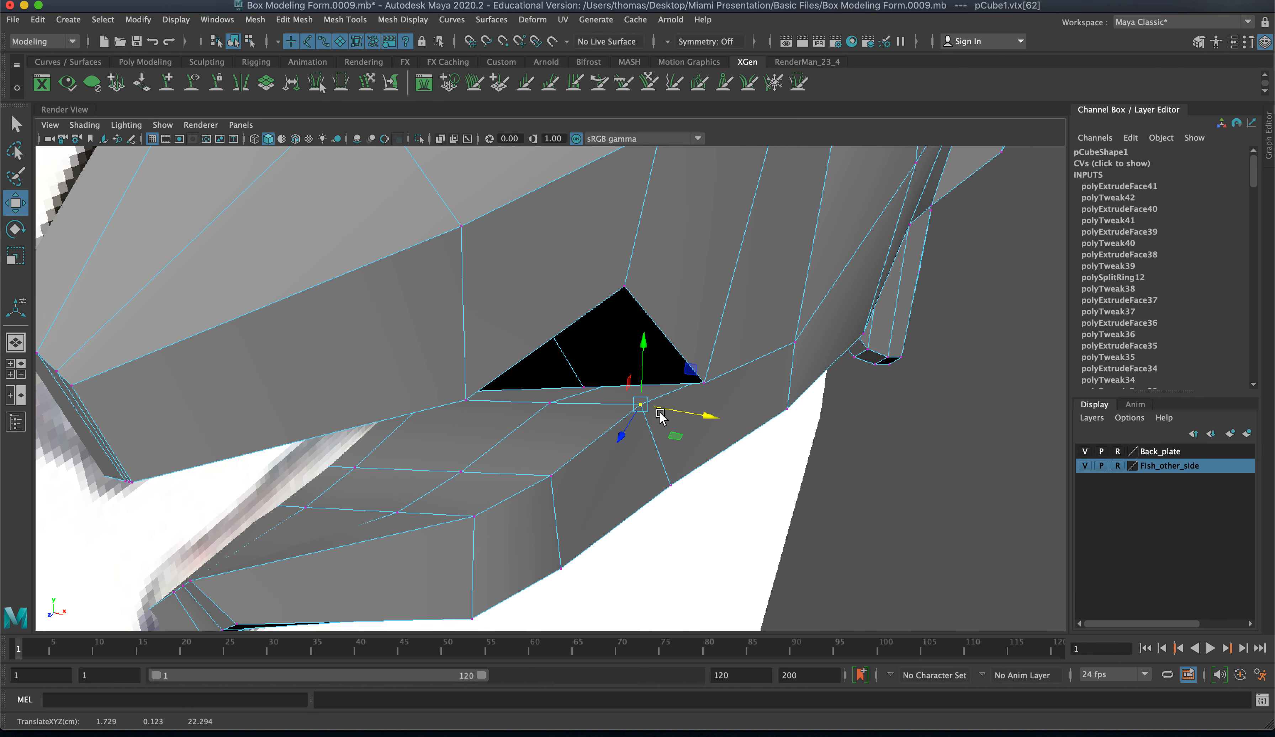
{"action": "left_click", "coordinate": [550, 477]}
{"action": "left_click_drag", "start_coordinate": [594, 485], "coordinate": [686, 463], "text": "alt"}
{"action": "left_click", "coordinate": [632, 539]}
{"action": "left_click_drag", "start_coordinate": [674, 545], "coordinate": [660, 545]}
{"action": "left_click_drag", "start_coordinate": [599, 471], "coordinate": [621, 479]}
{"action": "mouse_move", "coordinate": [603, 584]}
{"action": "left_mouse_down"}
{"action": "mouse_move", "coordinate": [625, 611]}
{"action": "mouse_move", "coordinate": [609, 600]}
{"action": "left_mouse_up"}
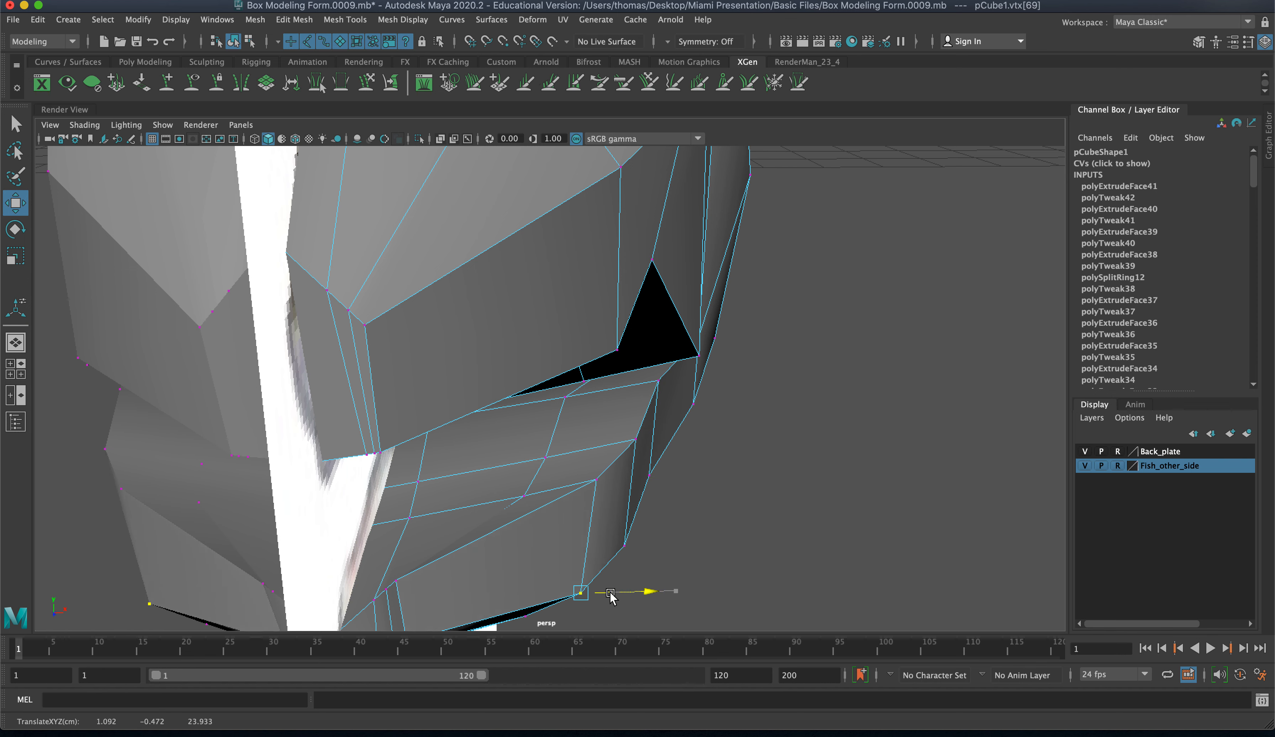
- Select the rear upper-lip vertices and, in the side view, move them down and forward onto the reference's lip line
{"action": "left_click_drag", "start_coordinate": [686, 523], "coordinate": [668, 389], "text": "alt"}
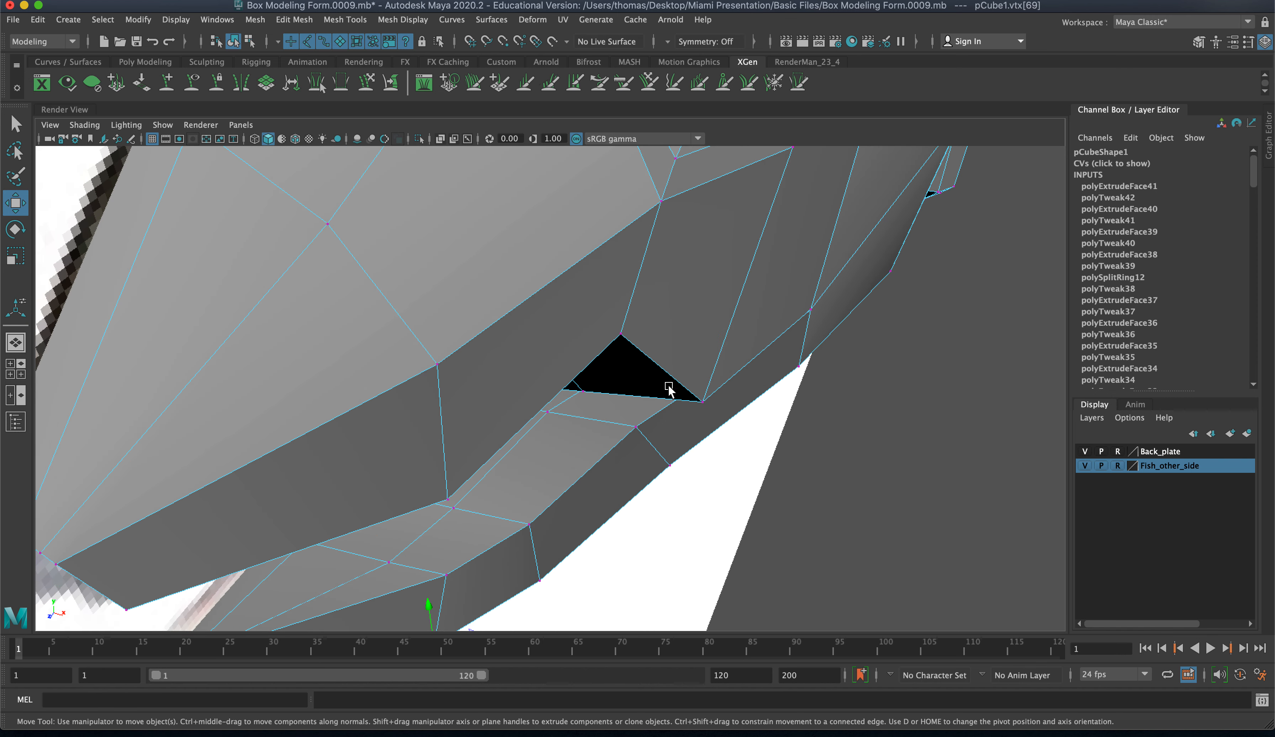
{"action": "left_click", "coordinate": [622, 335]}
{"action": "left_click", "coordinate": [656, 342]}
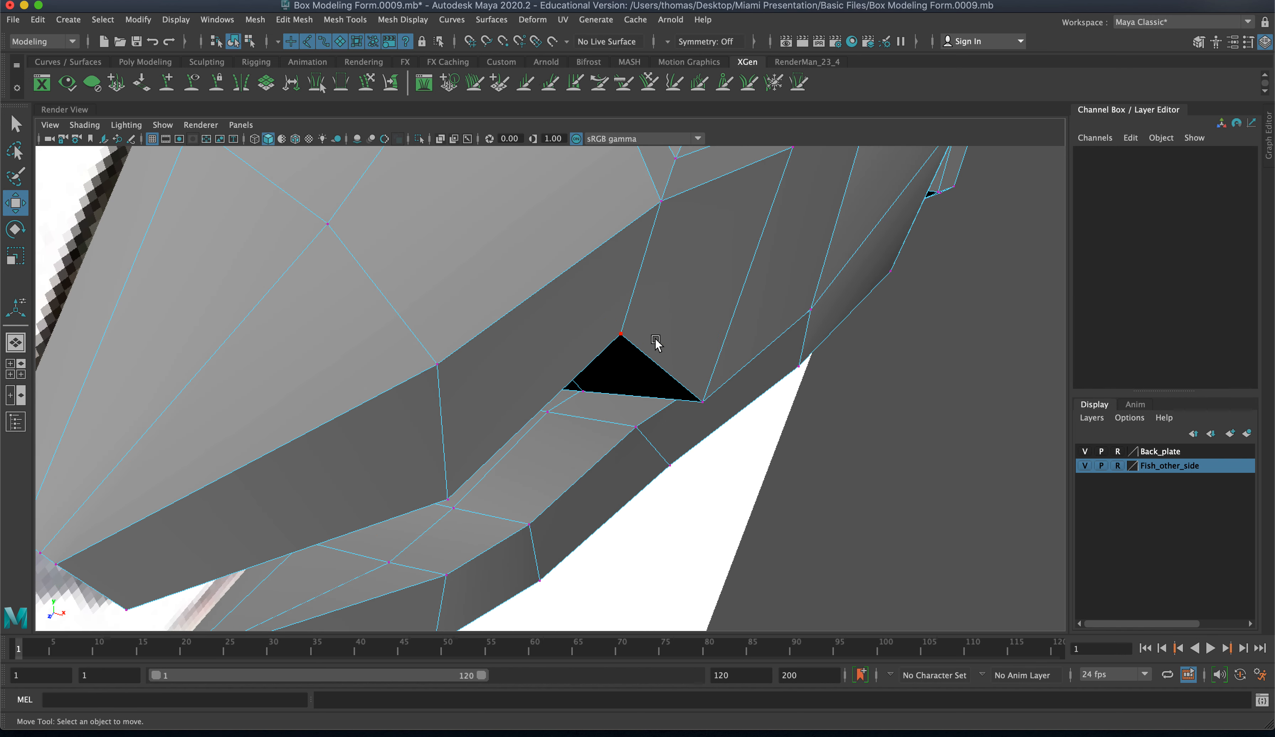
{"action": "left_click", "coordinate": [619, 331]}
{"action": "left_click_drag", "start_coordinate": [638, 341], "coordinate": [533, 340]}
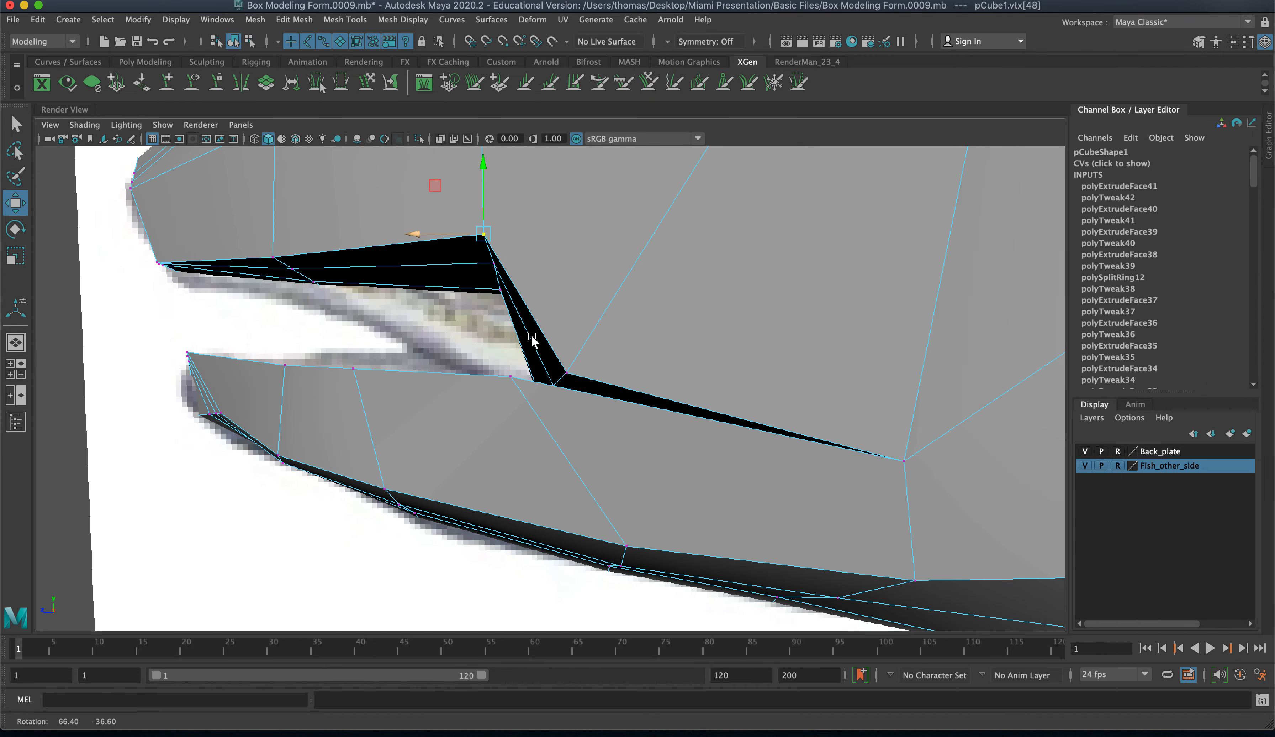
{"action": "key", "text": "space"}
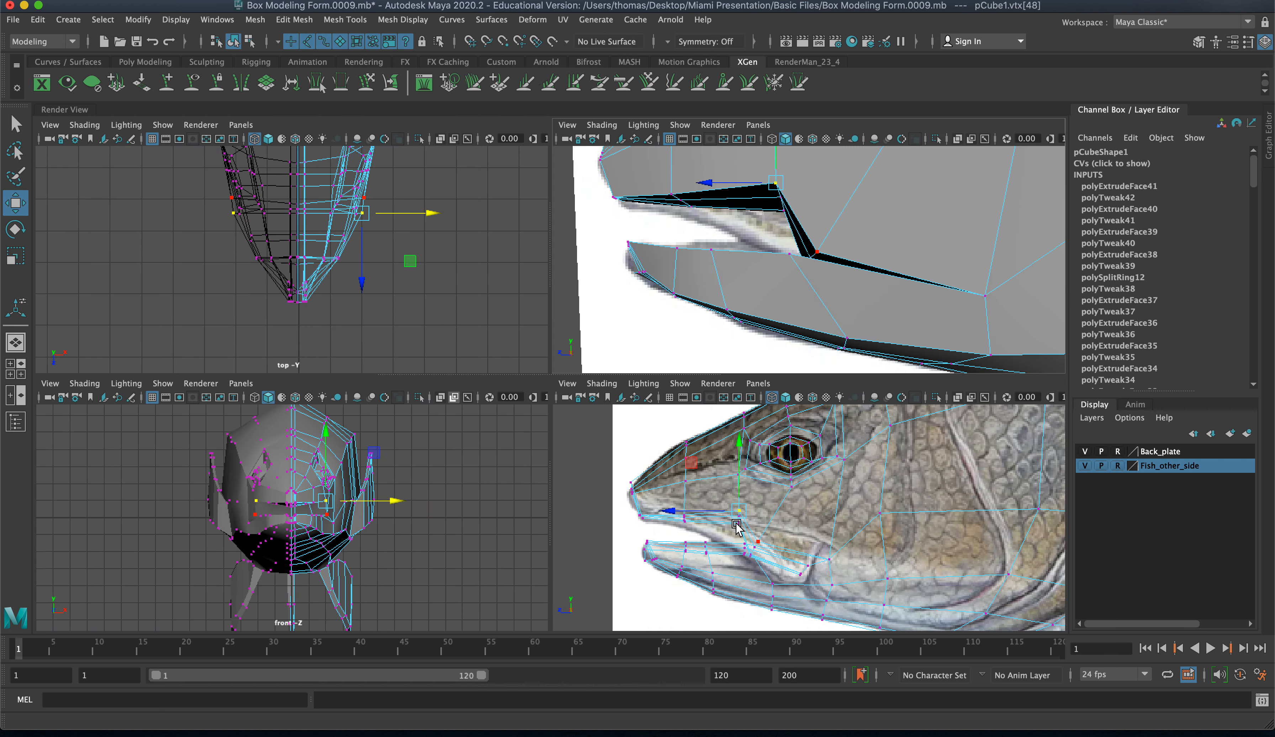
{"action": "key", "text": "space"}
{"action": "middle_click_drag", "start_coordinate": [532, 387], "coordinate": [661, 350], "text": "alt"}
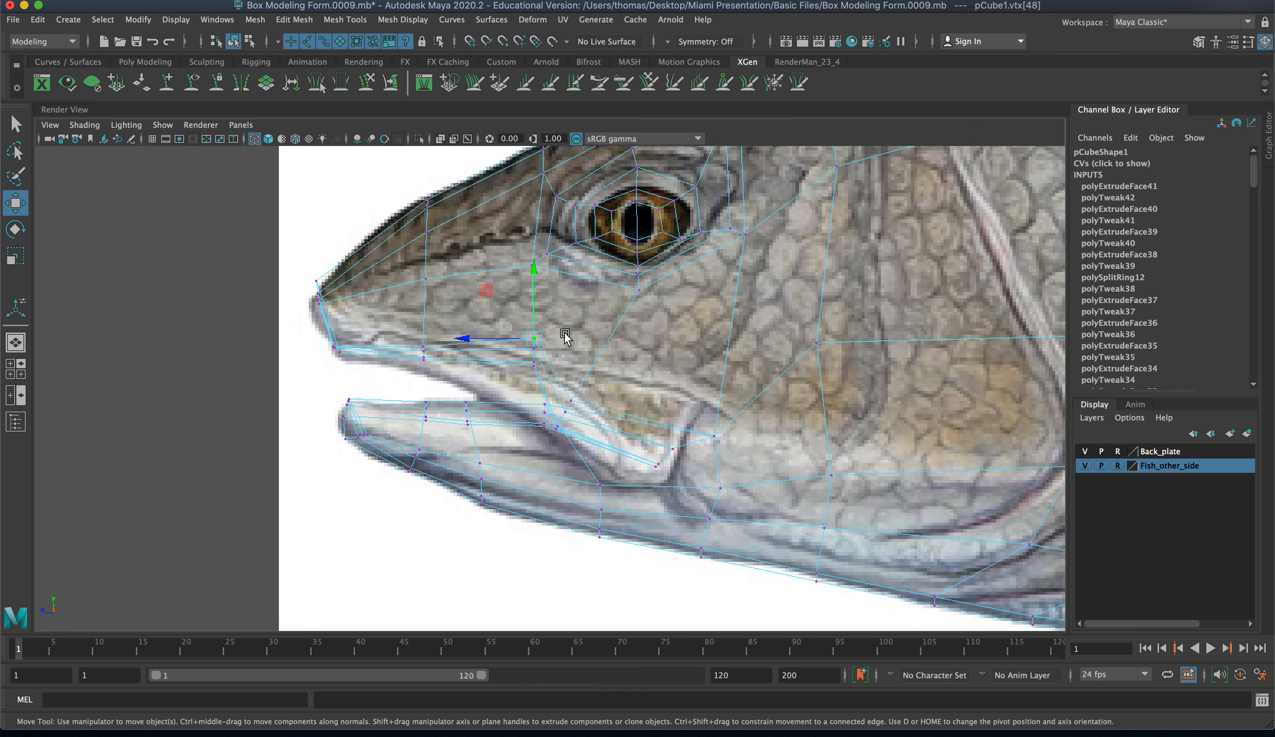
{"action": "left_click", "coordinate": [534, 363], "text": "shift"}
{"action": "left_click_drag", "start_coordinate": [529, 352], "coordinate": [518, 389]}
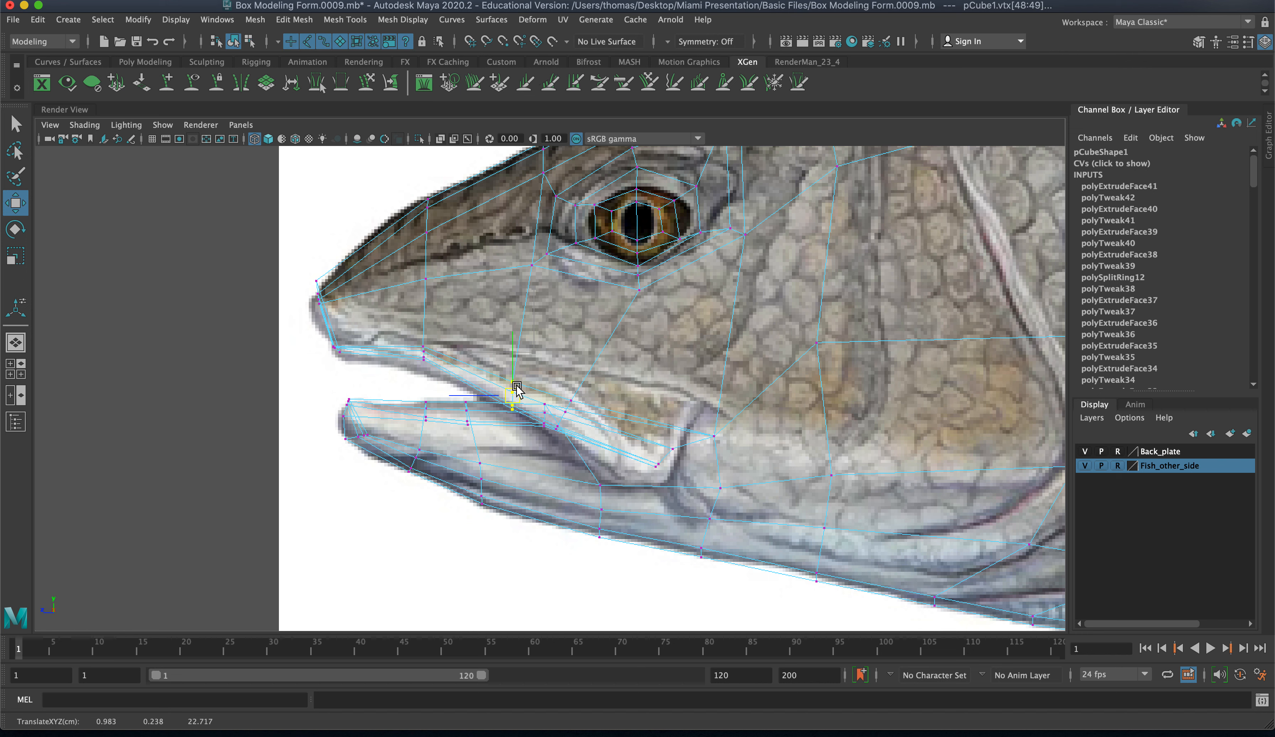
- Fit the front upper-lip and snout-tip vertices to the outline of the reference image
{"action": "left_click", "coordinate": [424, 353]}
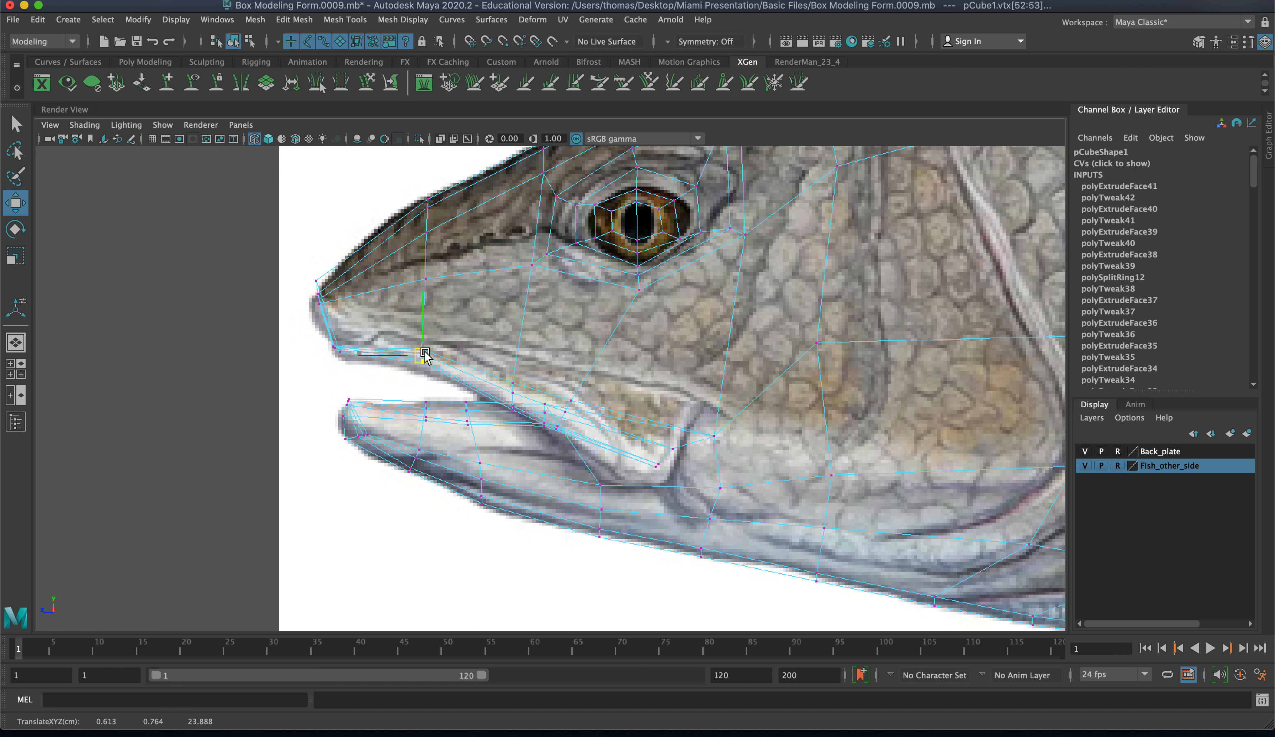
{"action": "left_click", "coordinate": [332, 348]}
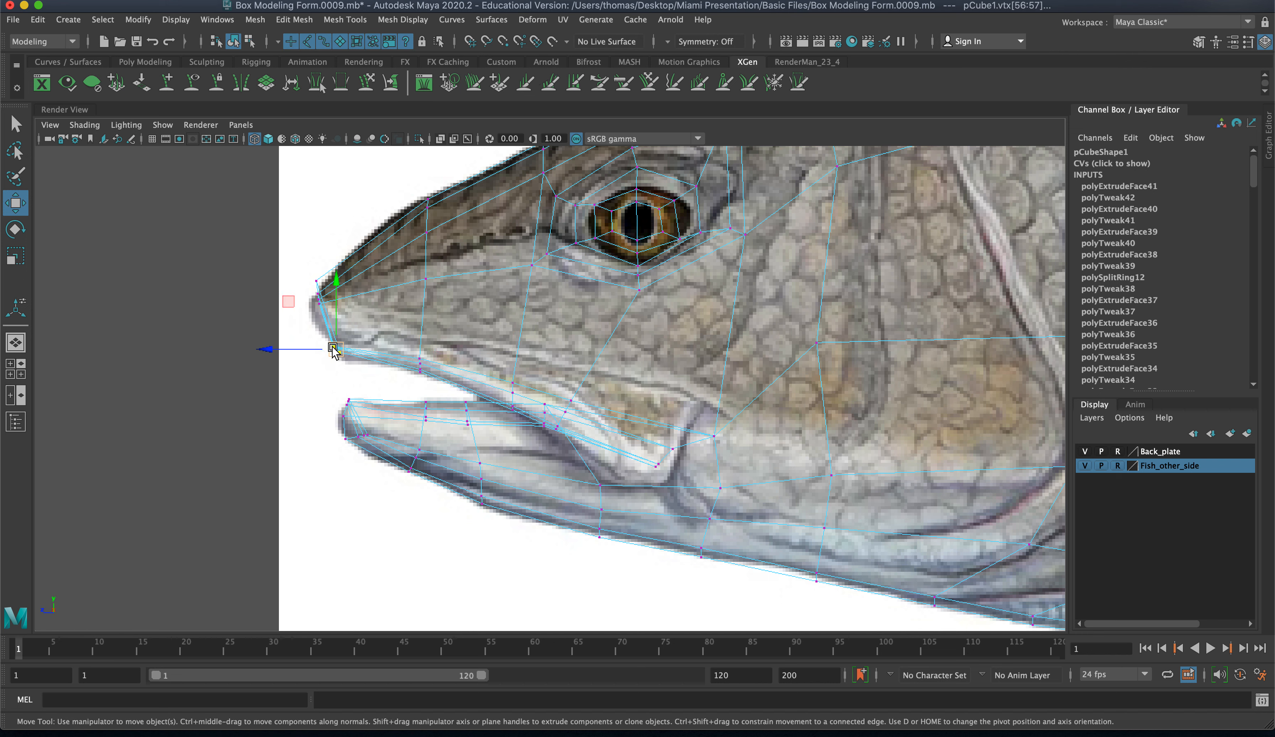
{"action": "left_click_drag", "start_coordinate": [332, 348], "coordinate": [337, 351]}
{"action": "mouse_move", "coordinate": [306, 277]}
{"action": "left_mouse_down"}
{"action": "mouse_move", "coordinate": [332, 320]}
{"action": "mouse_move", "coordinate": [313, 302]}
{"action": "left_mouse_up"}
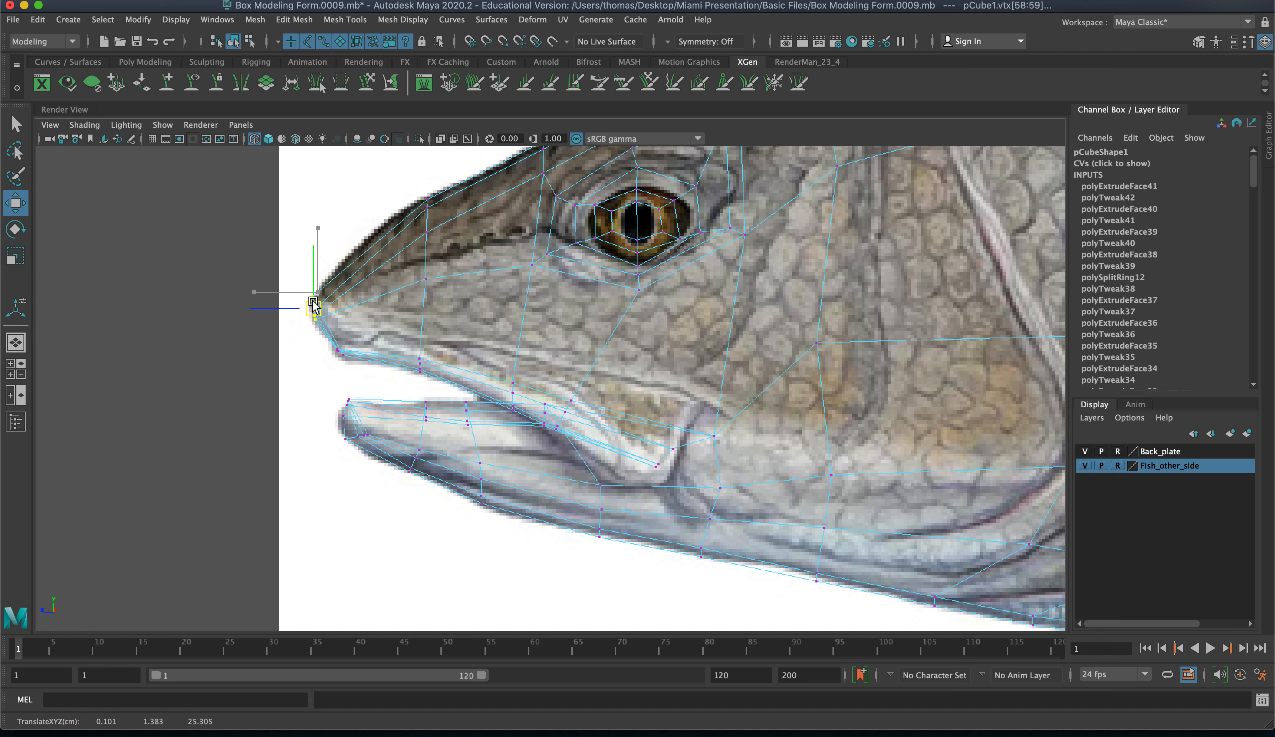
- Move the upper snout vertices forward onto the reference's head outline and shift the snout-side vertex below them forward and down
{"action": "left_click_drag", "start_coordinate": [388, 190], "coordinate": [455, 276]}
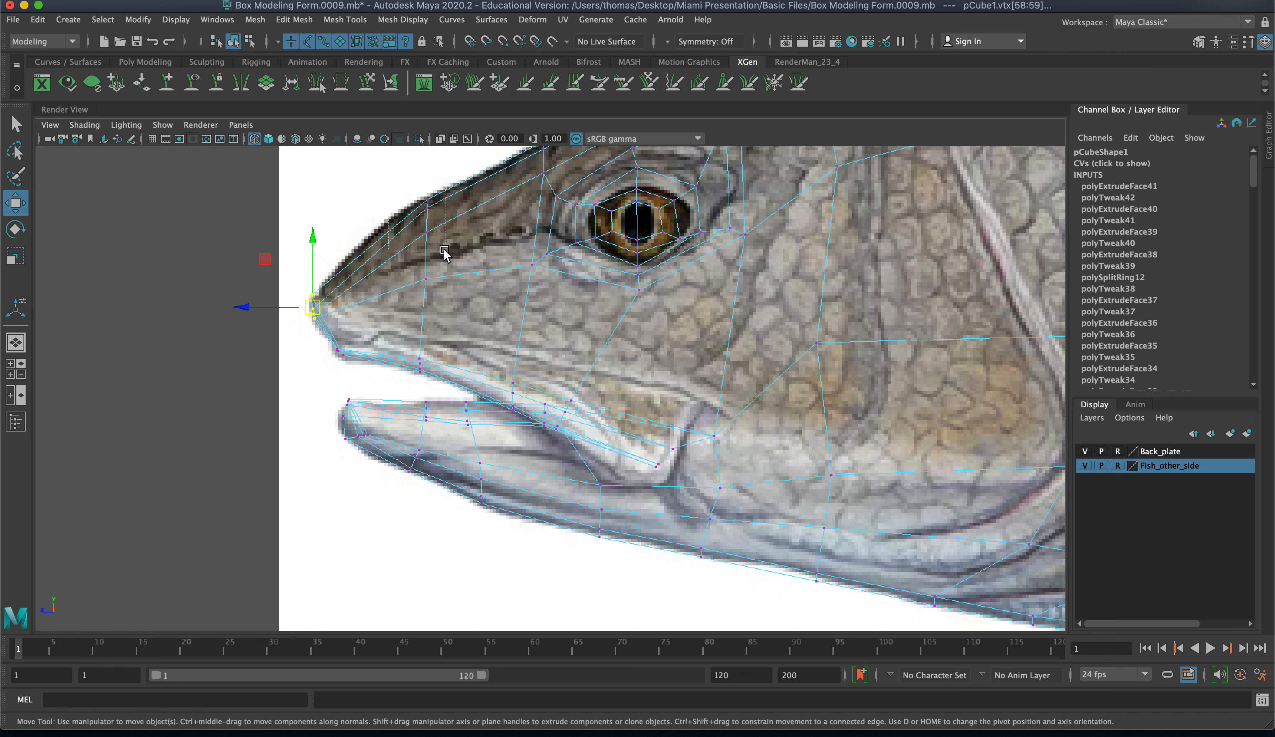
{"action": "left_click_drag", "start_coordinate": [432, 225], "coordinate": [410, 230]}
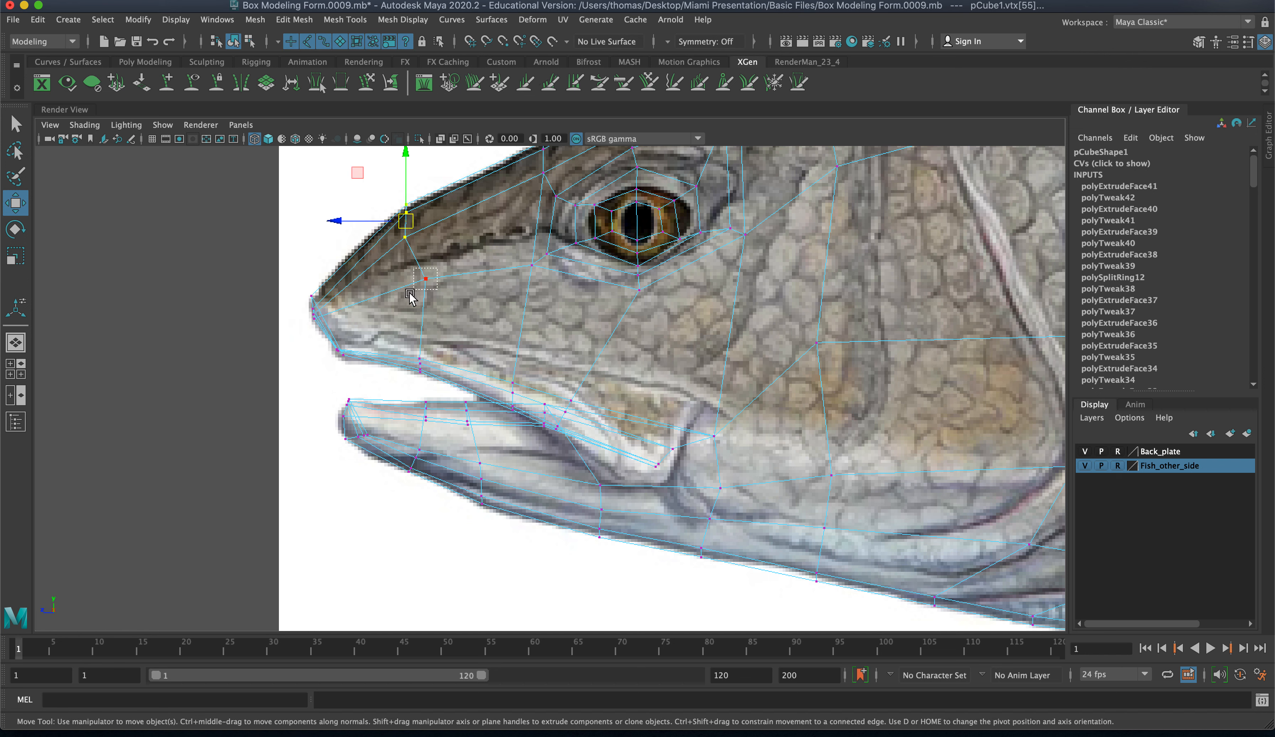
{"action": "left_click", "coordinate": [426, 278]}
{"action": "left_click_drag", "start_coordinate": [430, 283], "coordinate": [412, 294]}
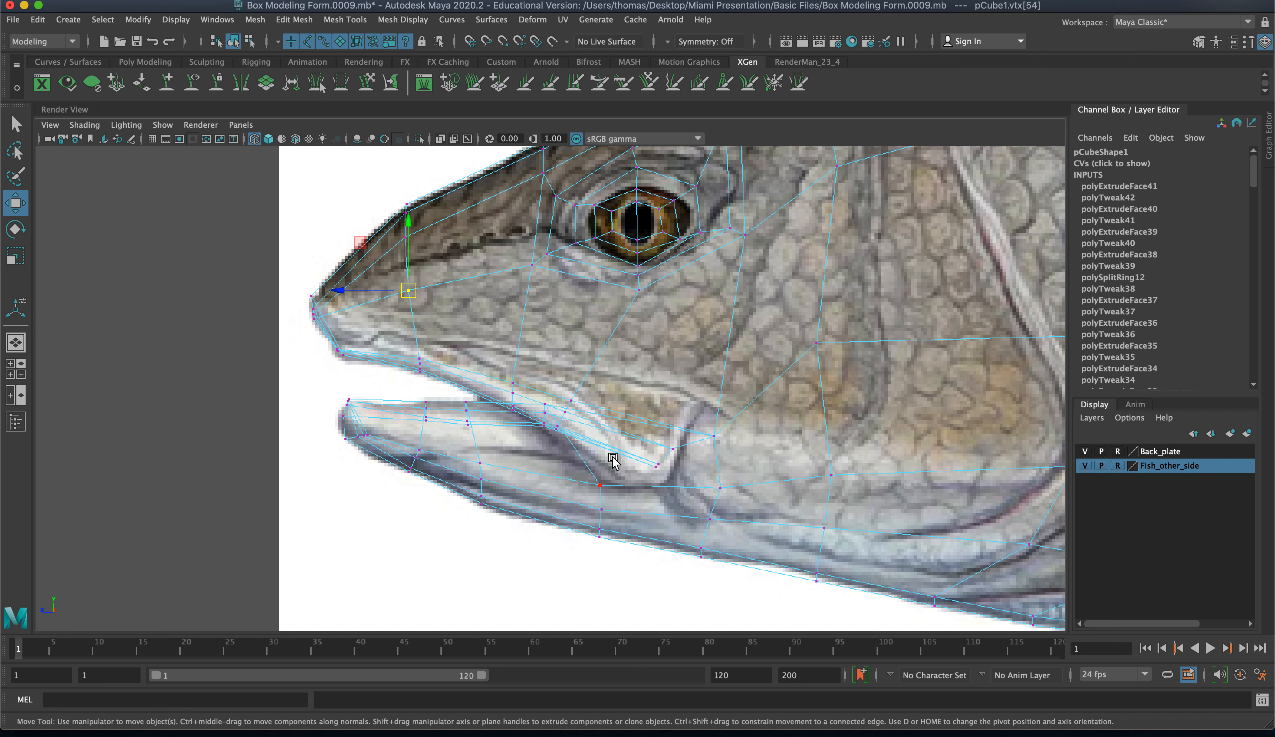
- In shaded display, lower the lip vertex in the middle of the lower jaw's upper edge to open the mouth gap
{"action": "right_click_drag", "start_coordinate": [473, 447], "coordinate": [723, 464], "text": "alt"}
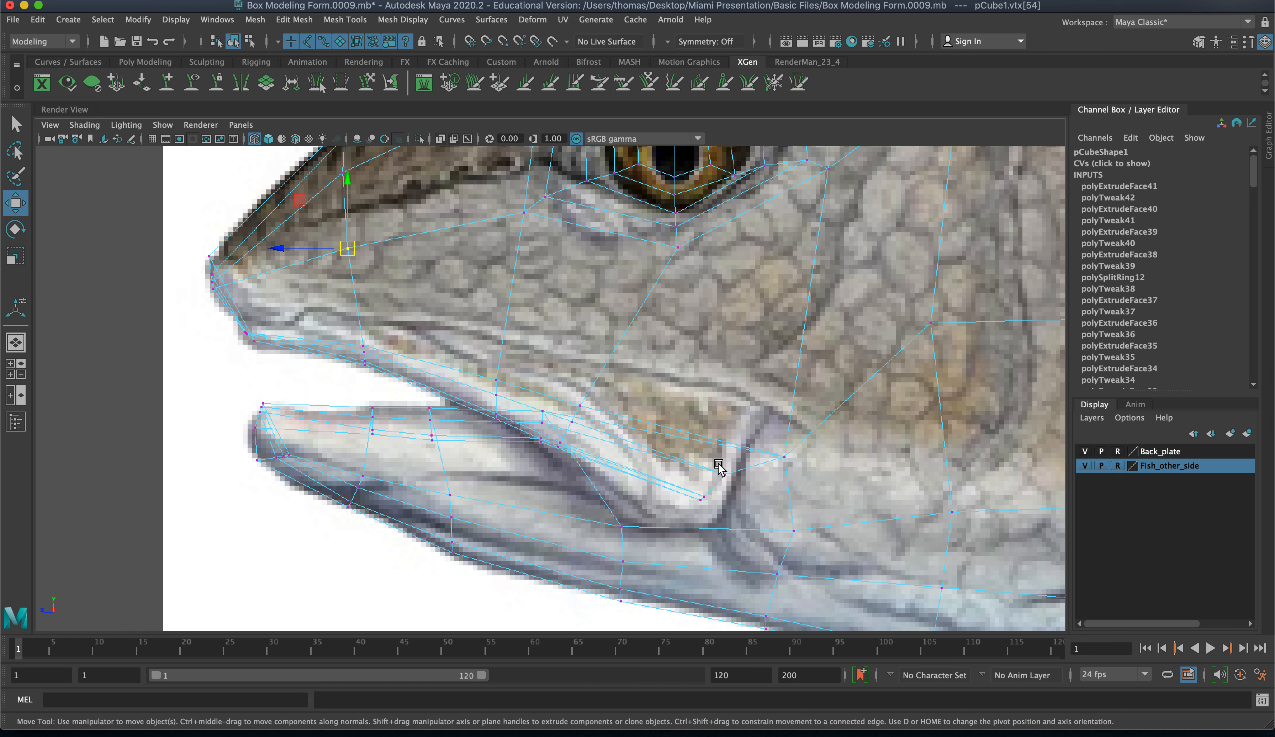
{"action": "middle_click_drag", "start_coordinate": [676, 410], "coordinate": [608, 304], "text": "alt"}
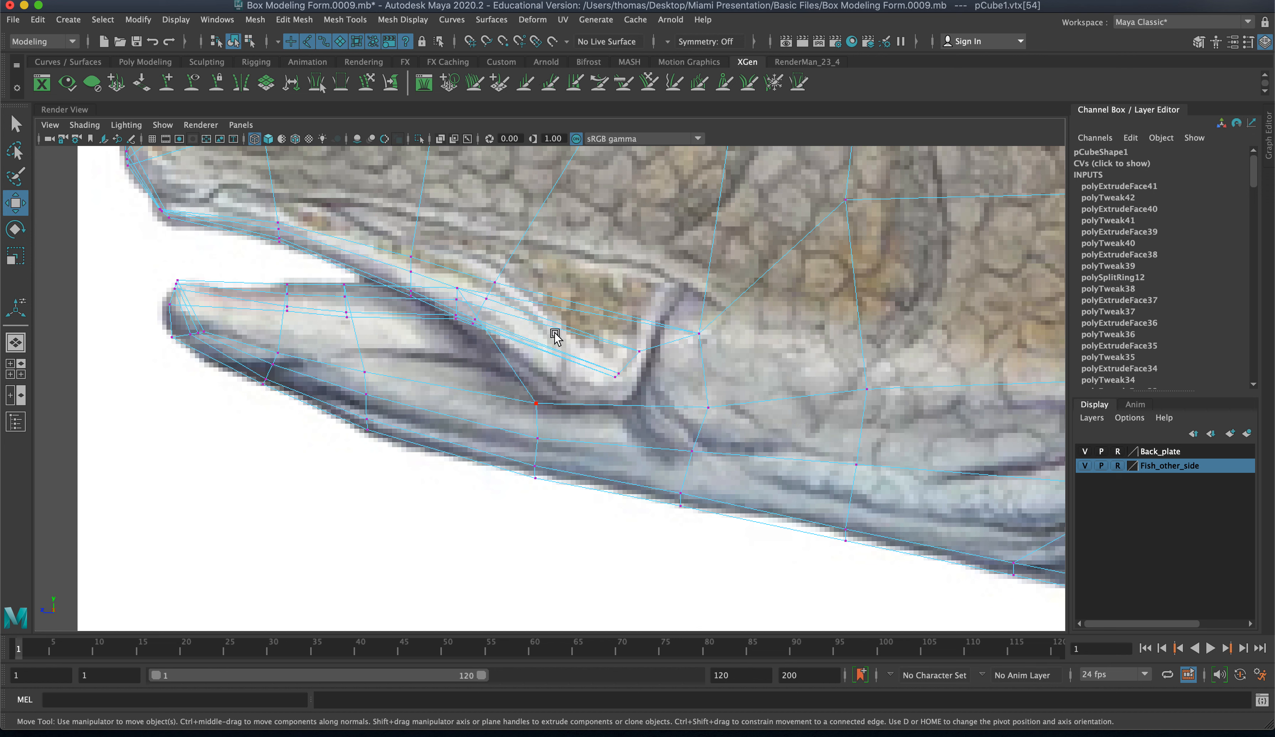
{"action": "left_click", "coordinate": [84, 124]}
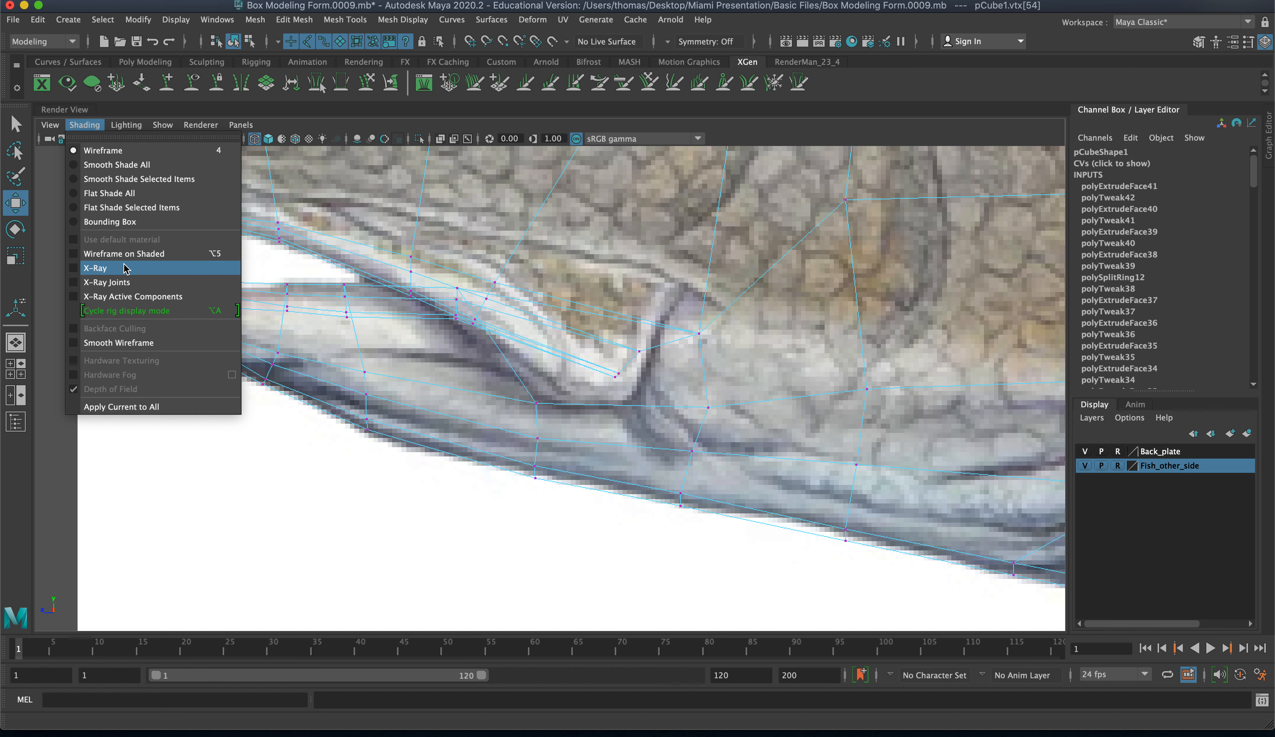
{"action": "left_click", "coordinate": [126, 125]}
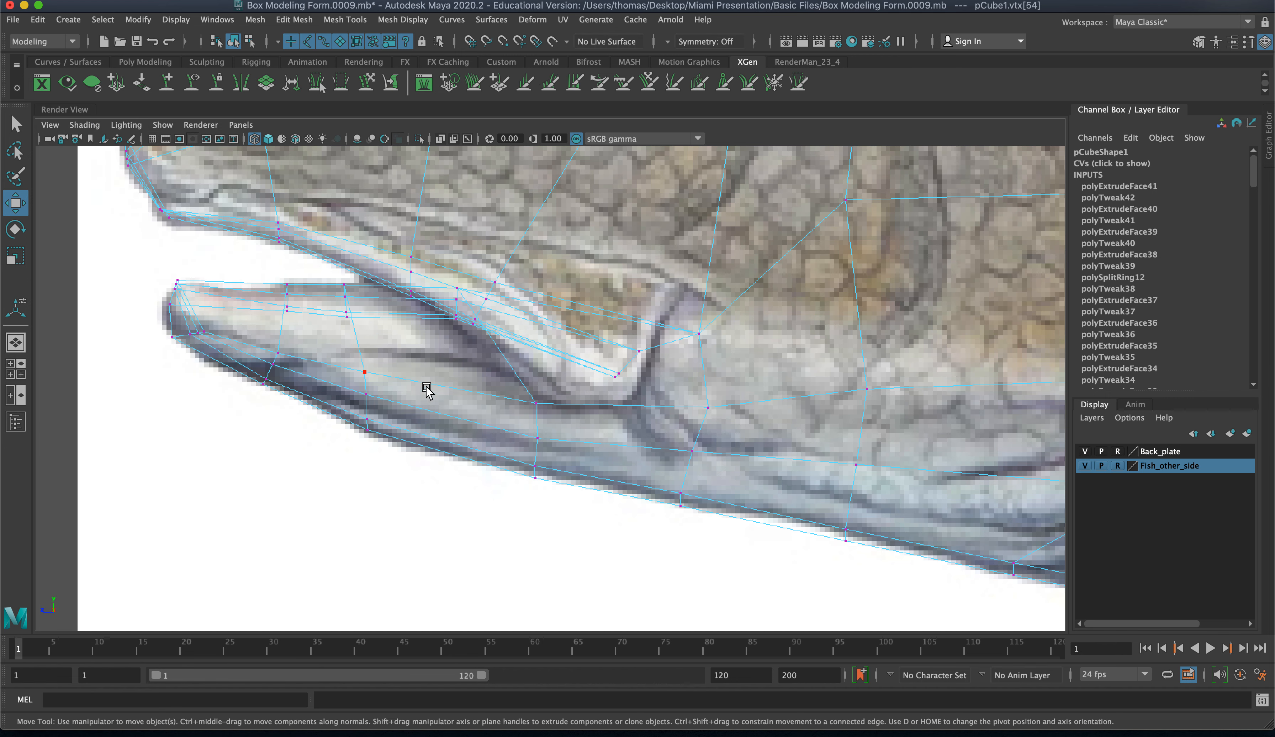
{"action": "key", "text": "5"}
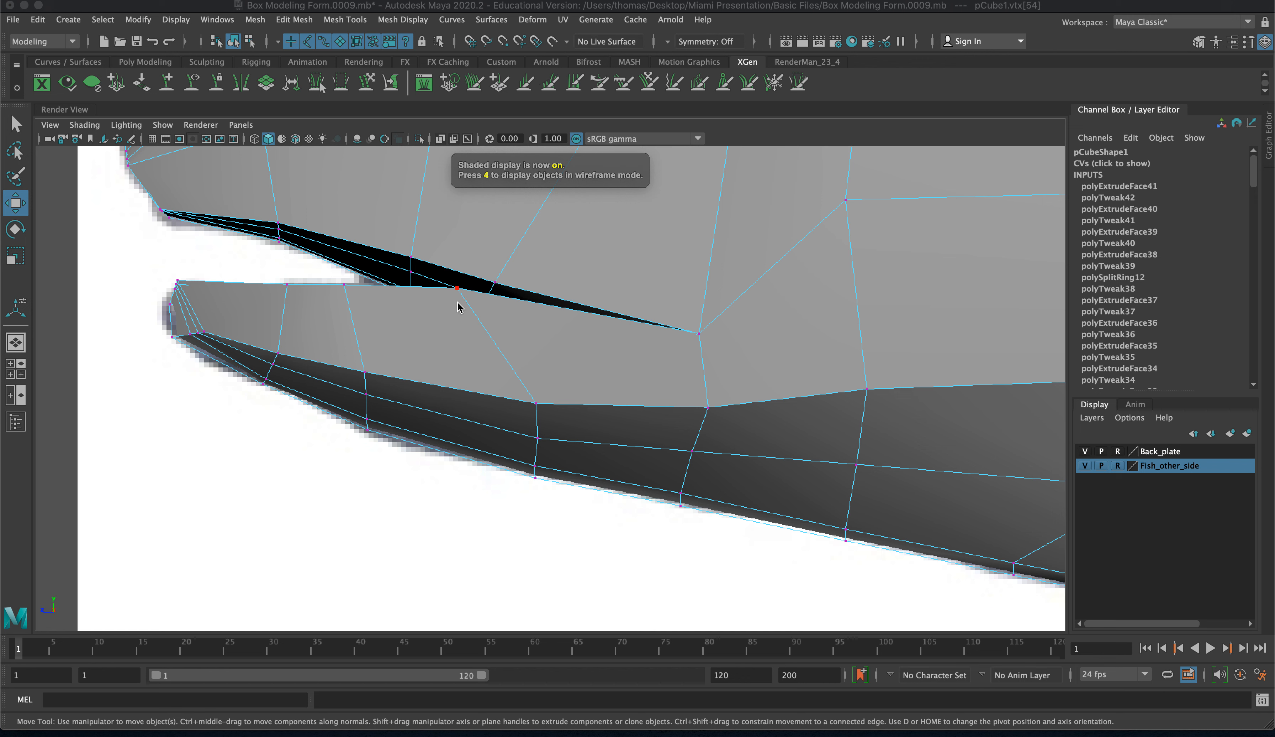
{"action": "left_click", "coordinate": [454, 288]}
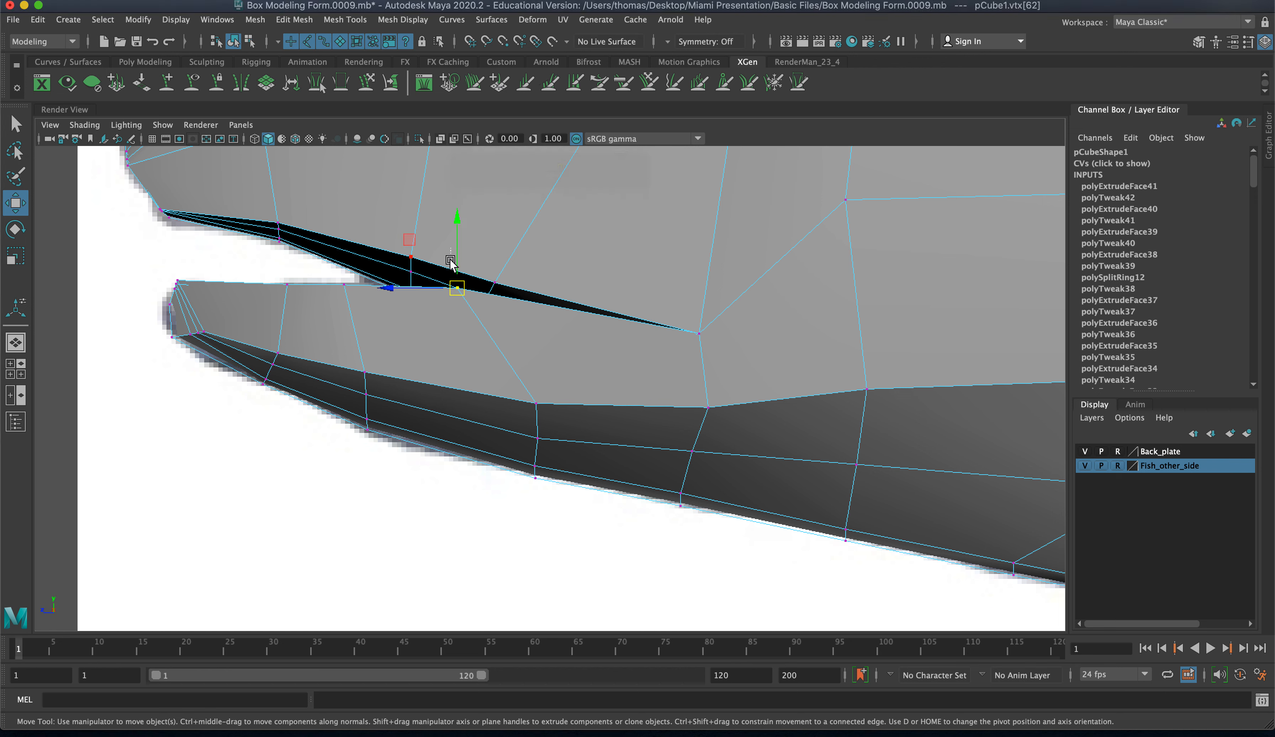
{"action": "left_click_drag", "start_coordinate": [450, 276], "coordinate": [456, 285]}
{"action": "mouse_move", "coordinate": [455, 225]}
{"action": "left_mouse_down"}
{"action": "mouse_move", "coordinate": [455, 276]}
{"action": "mouse_move", "coordinate": [452, 244]}
{"action": "left_mouse_up"}
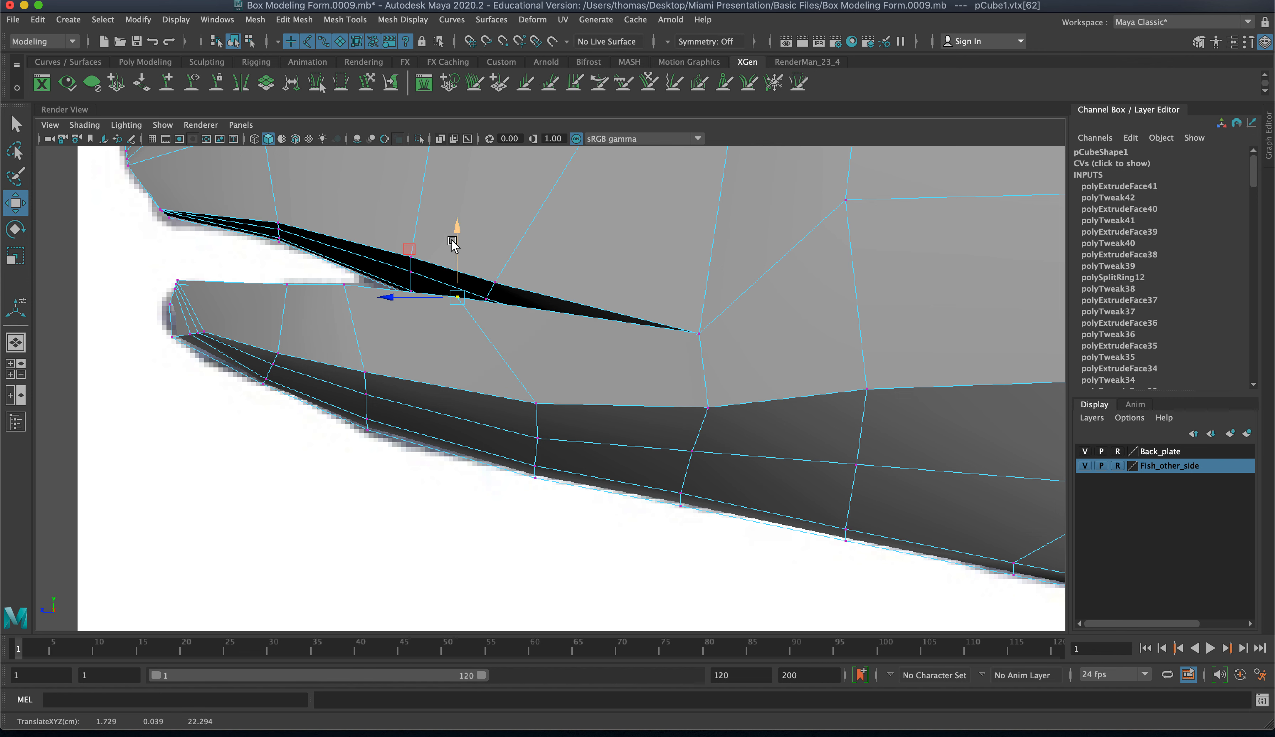
- Return to wireframe to nudge the lip vertex forward and down and select the inner-mouth vertices behind it, and show the head shaded
{"action": "key", "text": "4"}
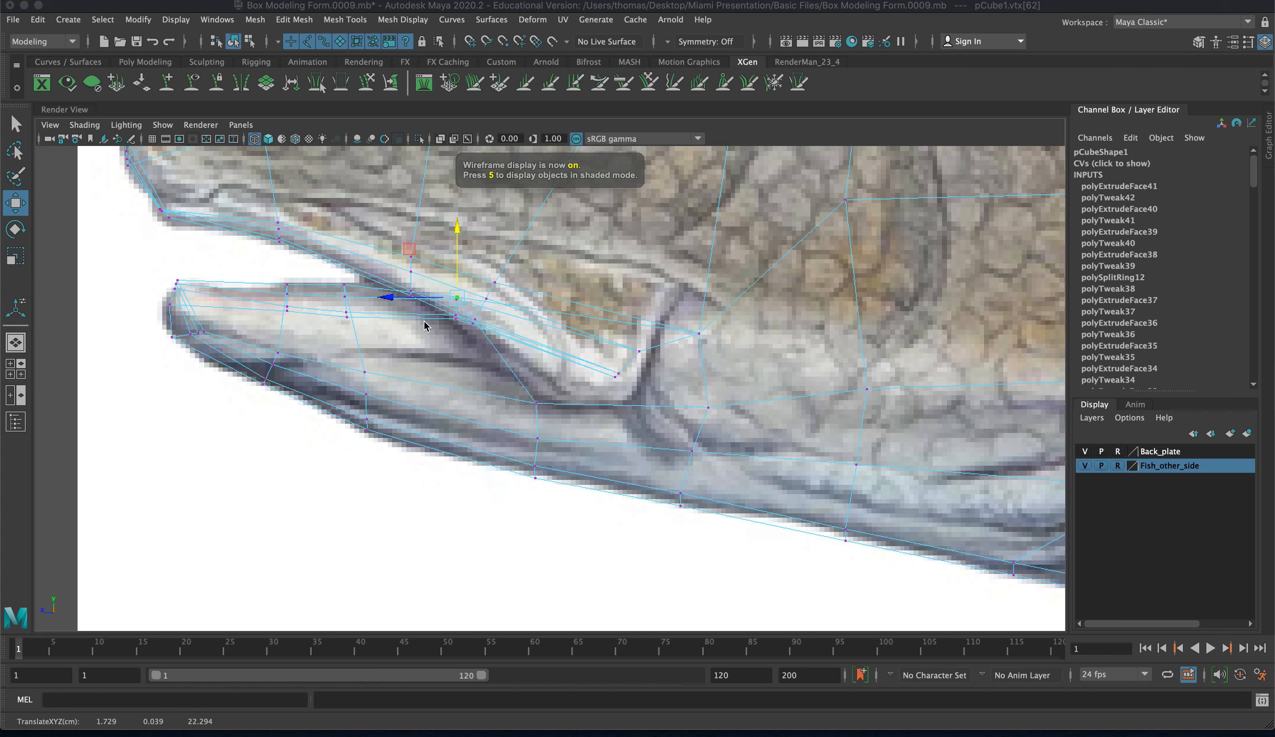
{"action": "left_click_drag", "start_coordinate": [439, 238], "coordinate": [447, 312]}
{"action": "left_click_drag", "start_coordinate": [519, 259], "coordinate": [459, 344]}
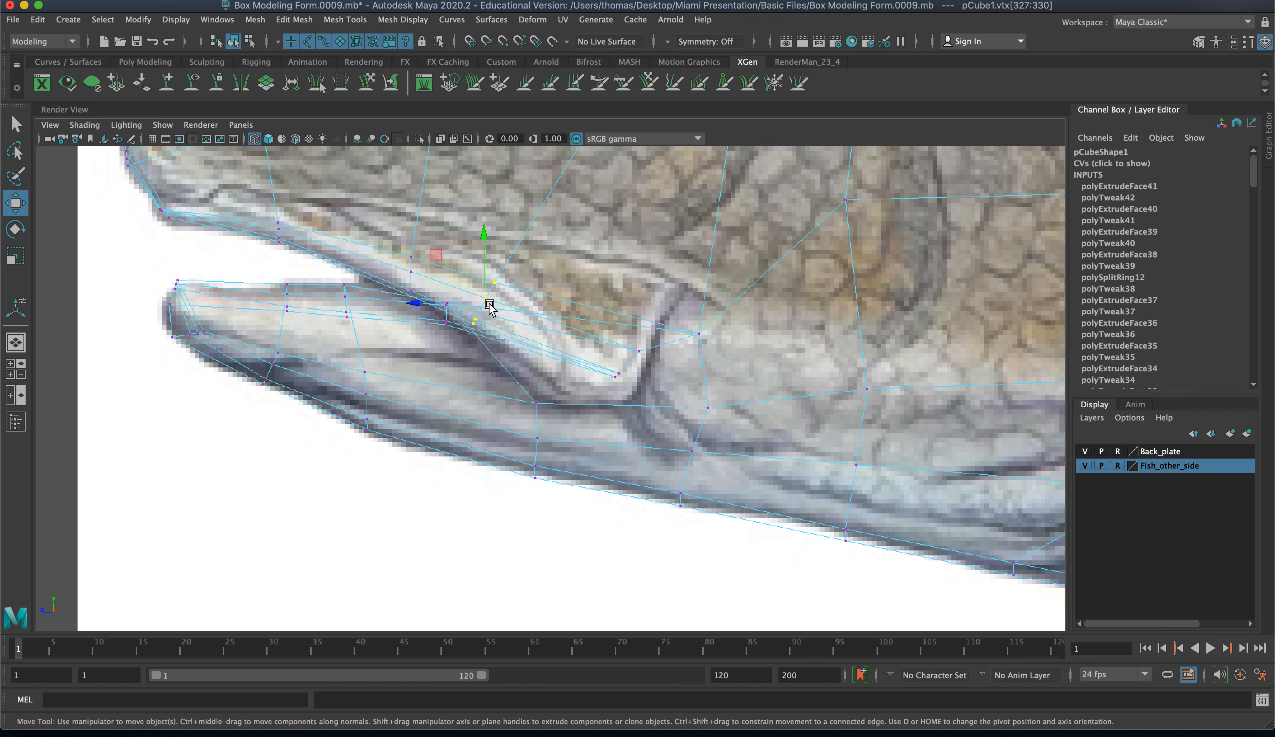
{"action": "key", "text": "5"}
{"action": "left_click_drag", "start_coordinate": [458, 358], "coordinate": [460, 370], "text": "alt"}
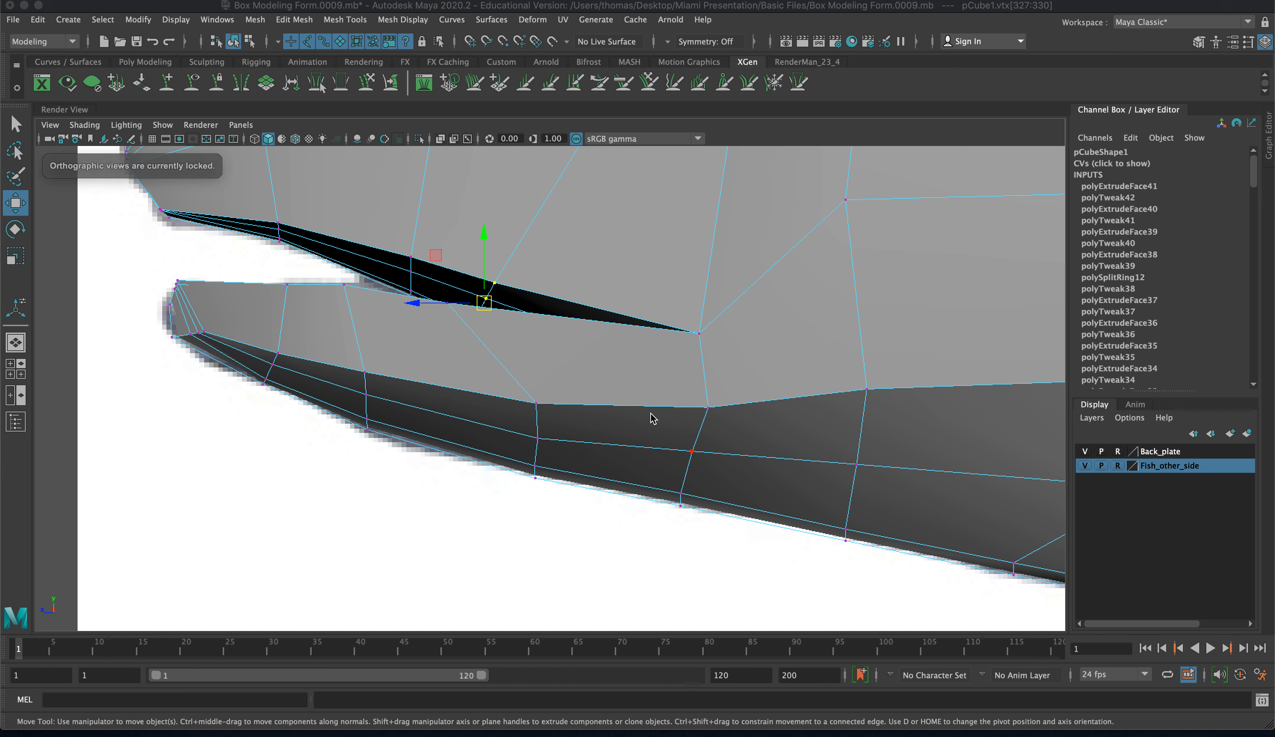
{"action": "scroll", "coordinate": [653, 417], "scroll_direction": "down", "scroll_amount": 5}
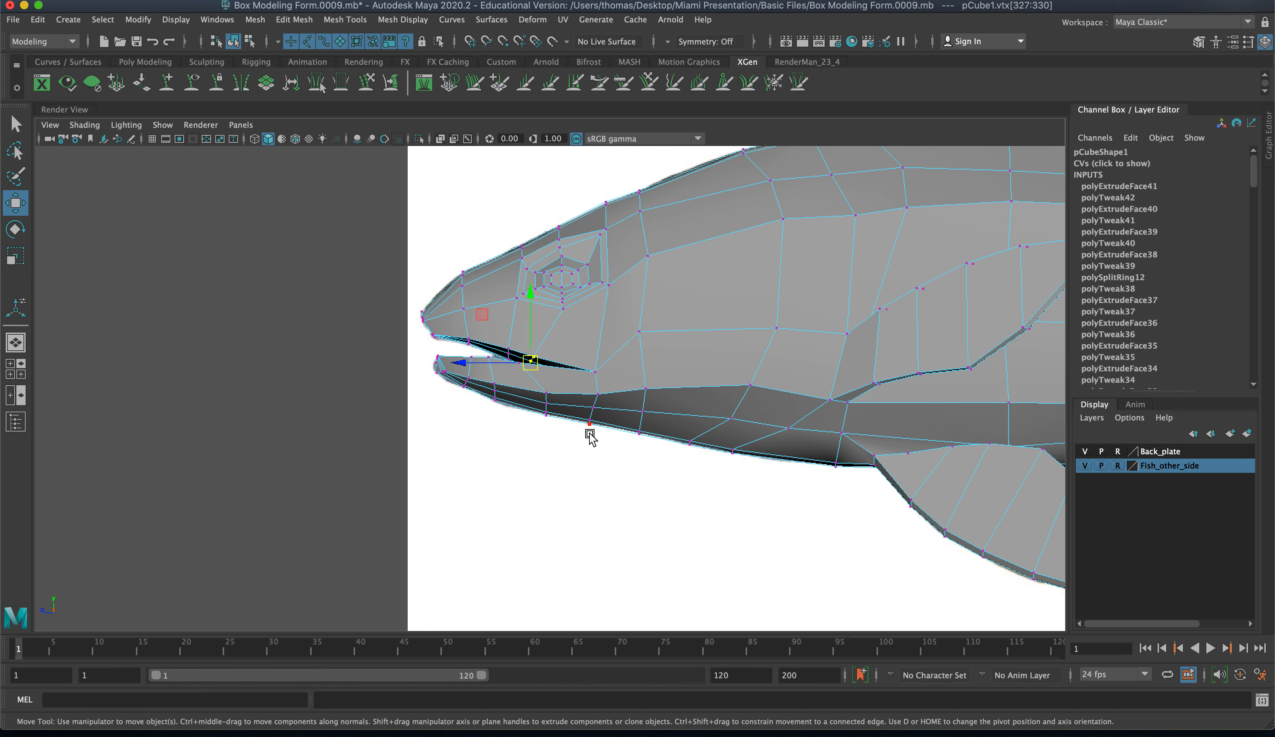
- Leave vertex editing, deselect the fish and examine the head and mouth shape in the perspective view
{"action": "right_click_drag", "start_coordinate": [622, 361], "coordinate": [643, 346]}
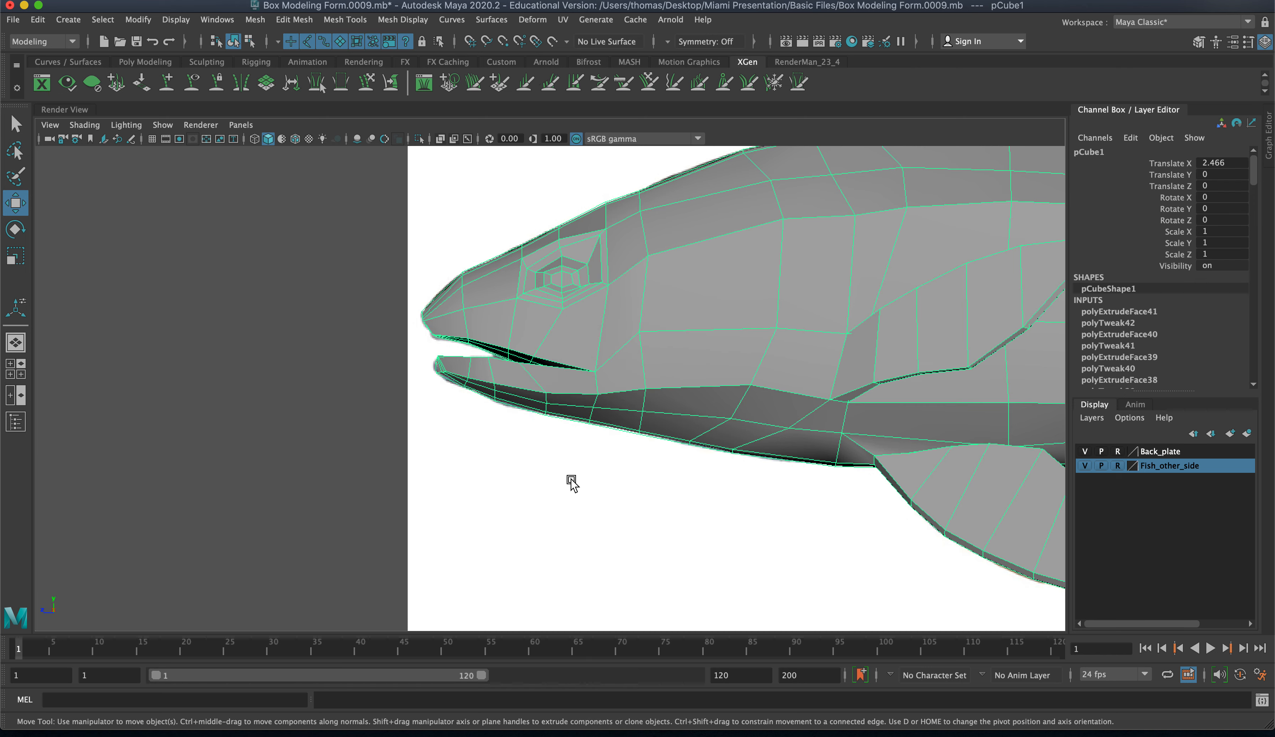
{"action": "left_click", "coordinate": [565, 472]}
{"action": "key", "text": "space"}
{"action": "key", "text": "space"}
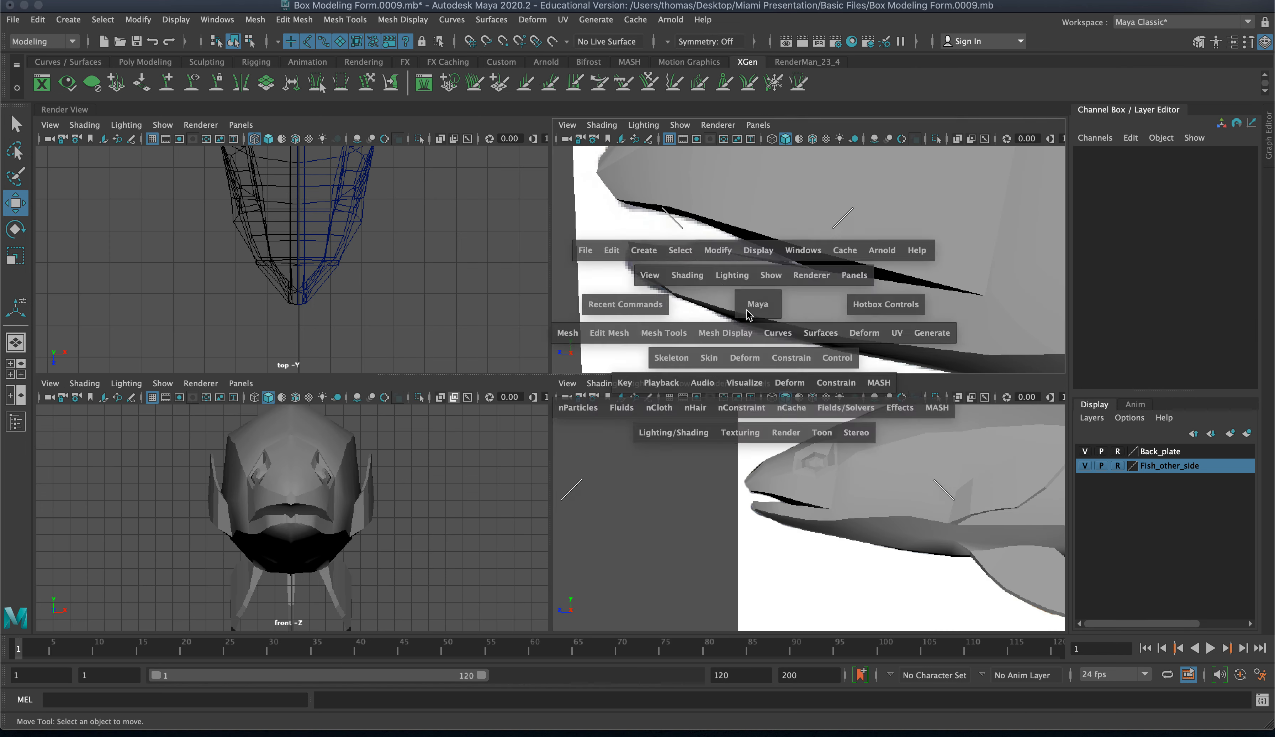
{"action": "scroll", "coordinate": [783, 416], "scroll_direction": "down", "scroll_amount": 8}
{"action": "scroll", "coordinate": [678, 351], "scroll_direction": "down", "scroll_amount": 5}
{"action": "mouse_move", "coordinate": [587, 327]}
{"action": "left_mouse_down", "text": "alt"}
{"action": "mouse_move", "coordinate": [740, 332]}
{"action": "mouse_move", "coordinate": [675, 321]}
{"action": "mouse_move", "coordinate": [775, 341]}
{"action": "mouse_move", "coordinate": [857, 307]}
{"action": "mouse_move", "coordinate": [615, 294]}
{"action": "mouse_move", "coordinate": [607, 332]}
{"action": "left_mouse_up", "text": "alt"}
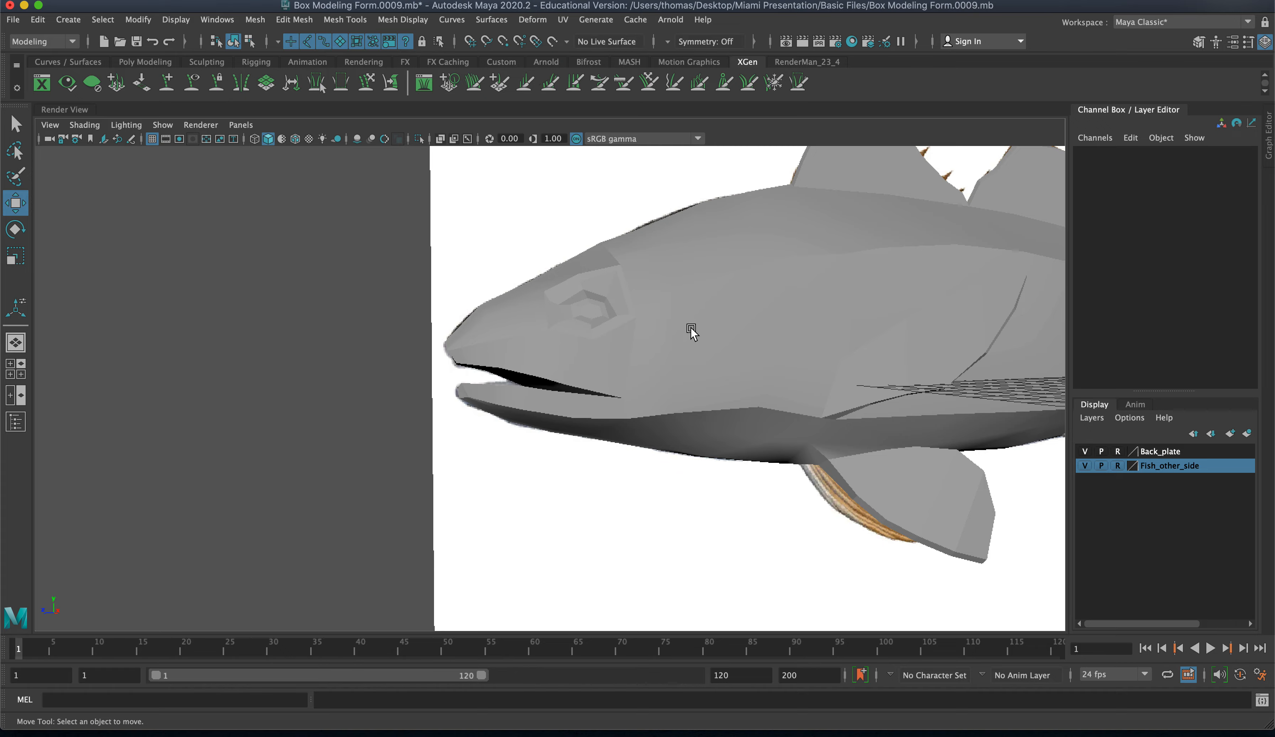
{"action": "left_click_drag", "start_coordinate": [739, 244], "coordinate": [658, 397], "text": "alt"}
- Edit the fish's vertices and reposition the inner vertices along the upper side of the eye socket to round the opening
{"action": "right_click_drag", "start_coordinate": [447, 384], "coordinate": [825, 488], "text": "alt"}
{"action": "right_click", "coordinate": [447, 384]}
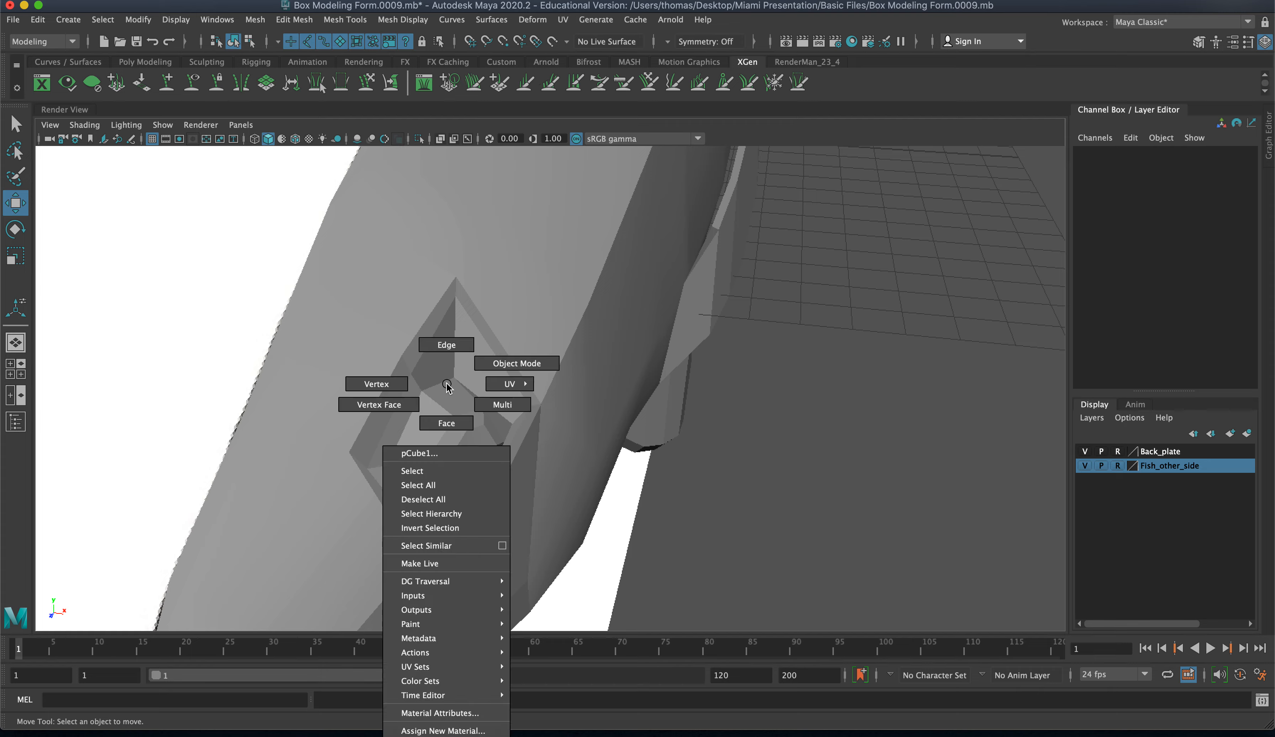
{"action": "right_click_drag", "start_coordinate": [447, 384], "coordinate": [380, 383]}
{"action": "left_click", "coordinate": [422, 390]}
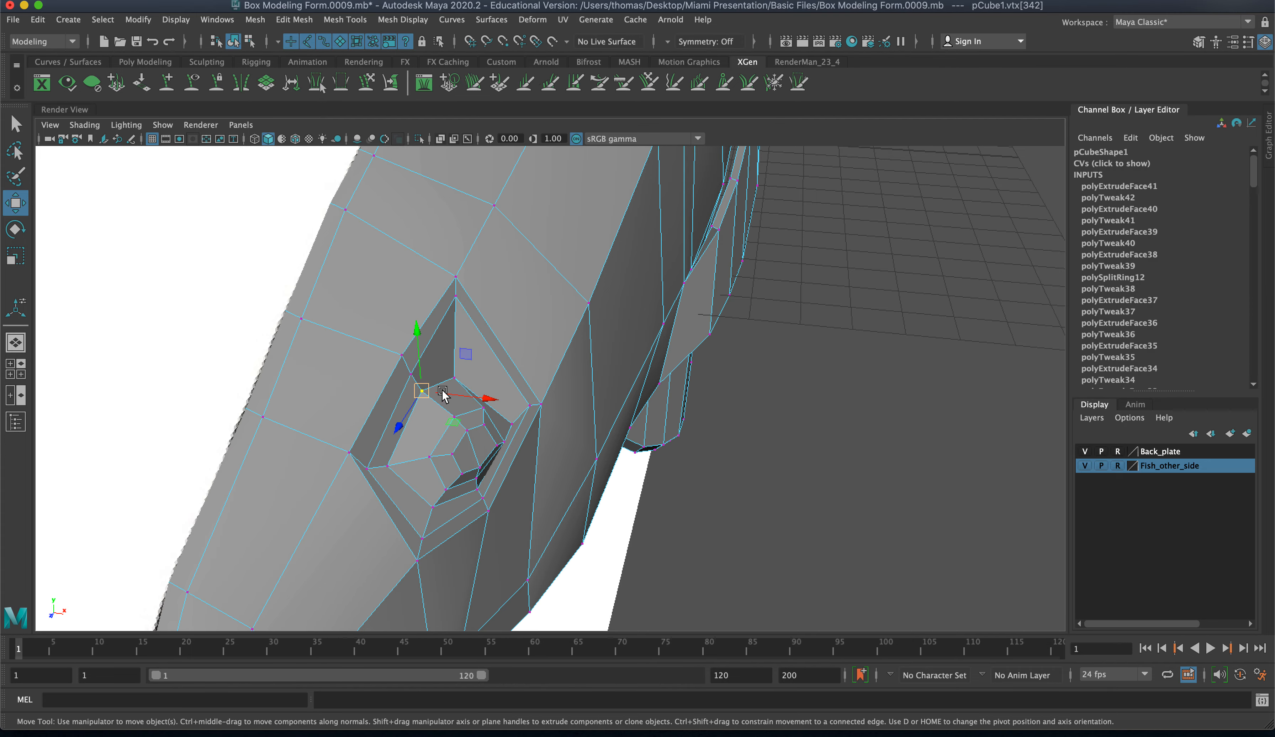
{"action": "left_click_drag", "start_coordinate": [444, 392], "coordinate": [424, 360]}
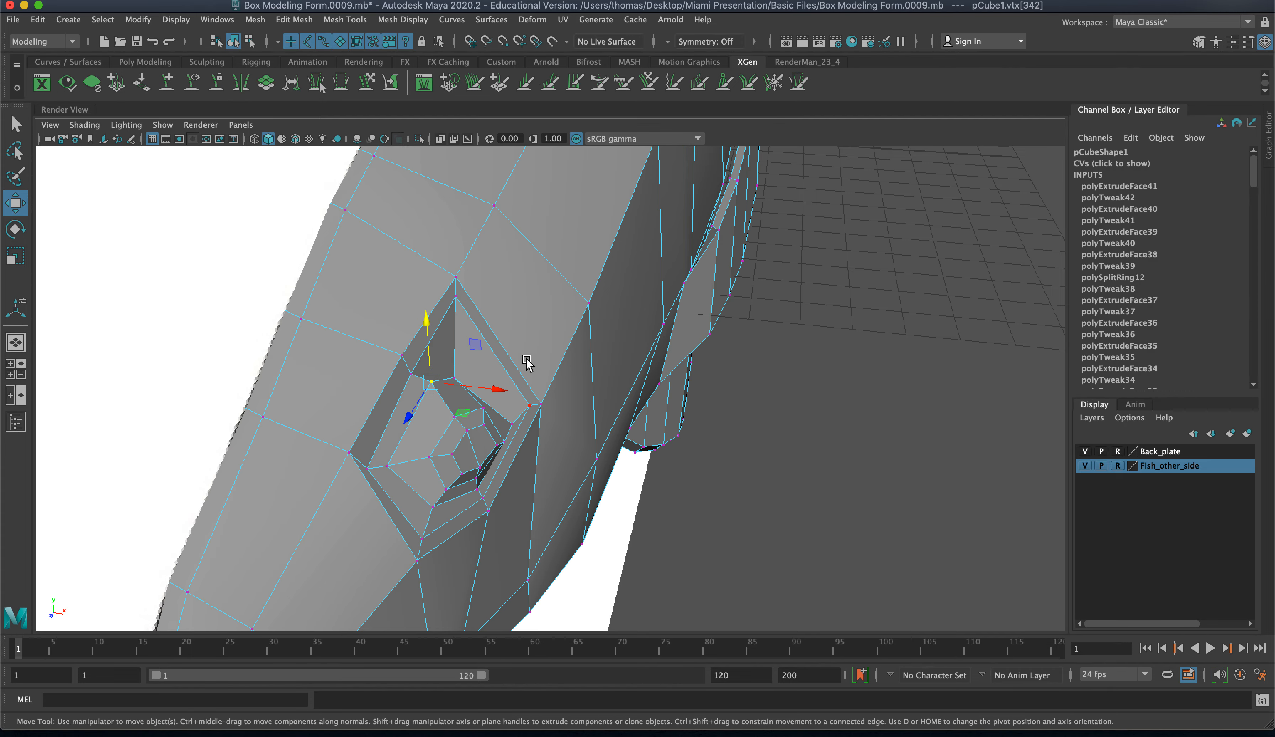
{"action": "left_click_drag", "start_coordinate": [527, 360], "coordinate": [442, 369], "text": "alt"}
{"action": "left_click", "coordinate": [403, 348]}
{"action": "left_click_drag", "start_coordinate": [409, 328], "coordinate": [379, 299]}
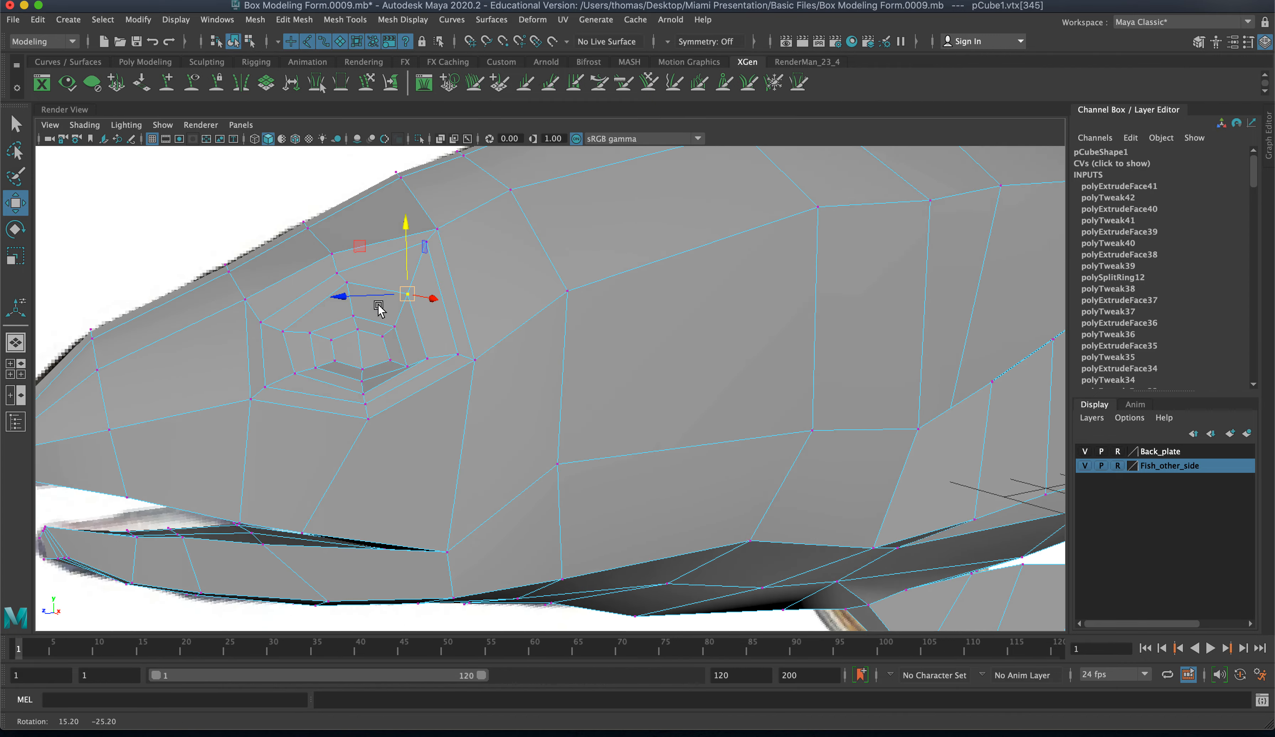
- Adjust the vertices at the eye socket's front edge and rear upper corner to even out its shape and depth
{"action": "left_click_drag", "start_coordinate": [282, 268], "coordinate": [364, 259], "text": "alt"}
{"action": "left_click", "coordinate": [309, 265]}
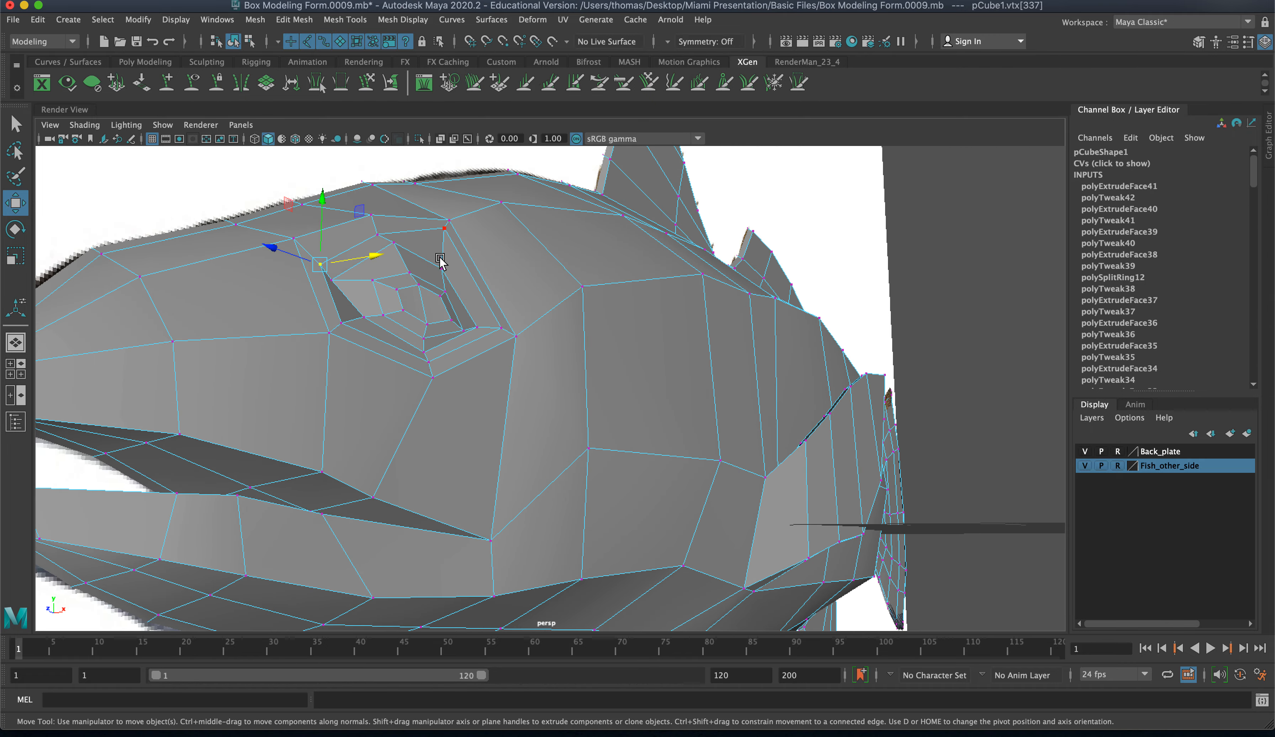
{"action": "left_click_drag", "start_coordinate": [441, 262], "coordinate": [487, 290], "text": "alt"}
{"action": "left_click", "coordinate": [314, 299]}
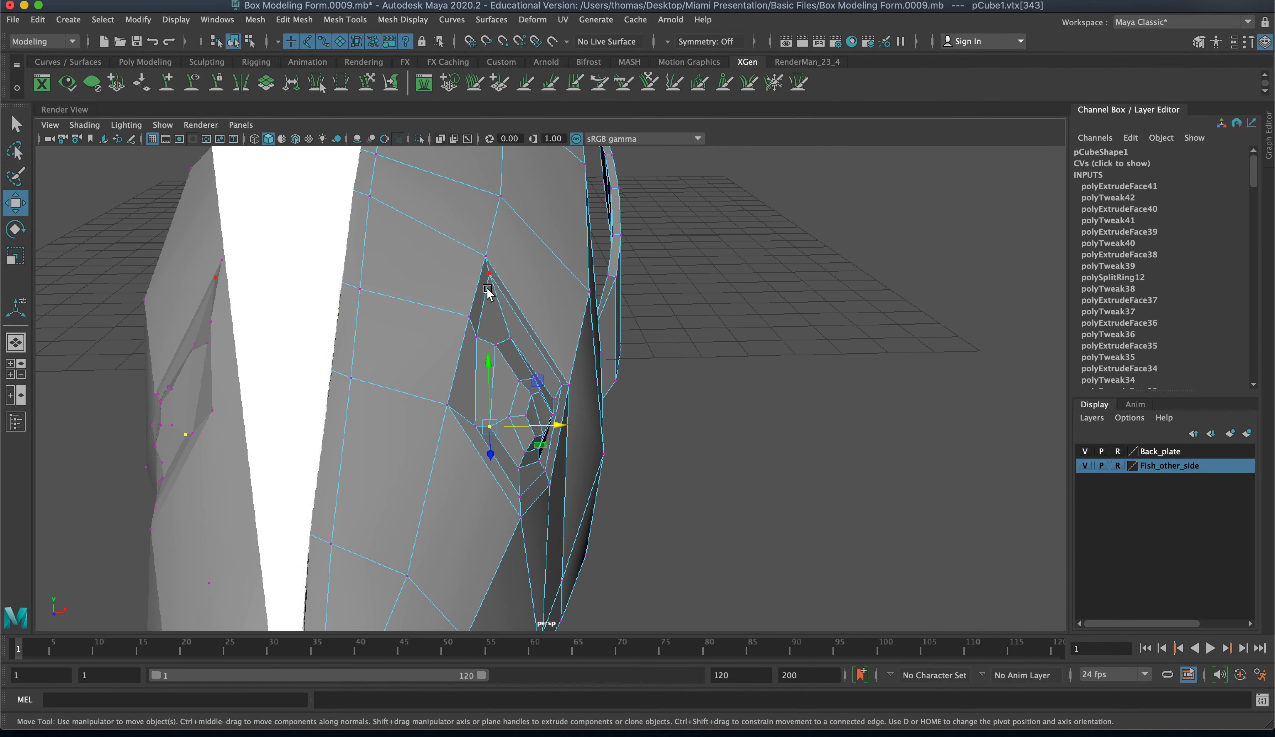
{"action": "left_click", "coordinate": [488, 274]}
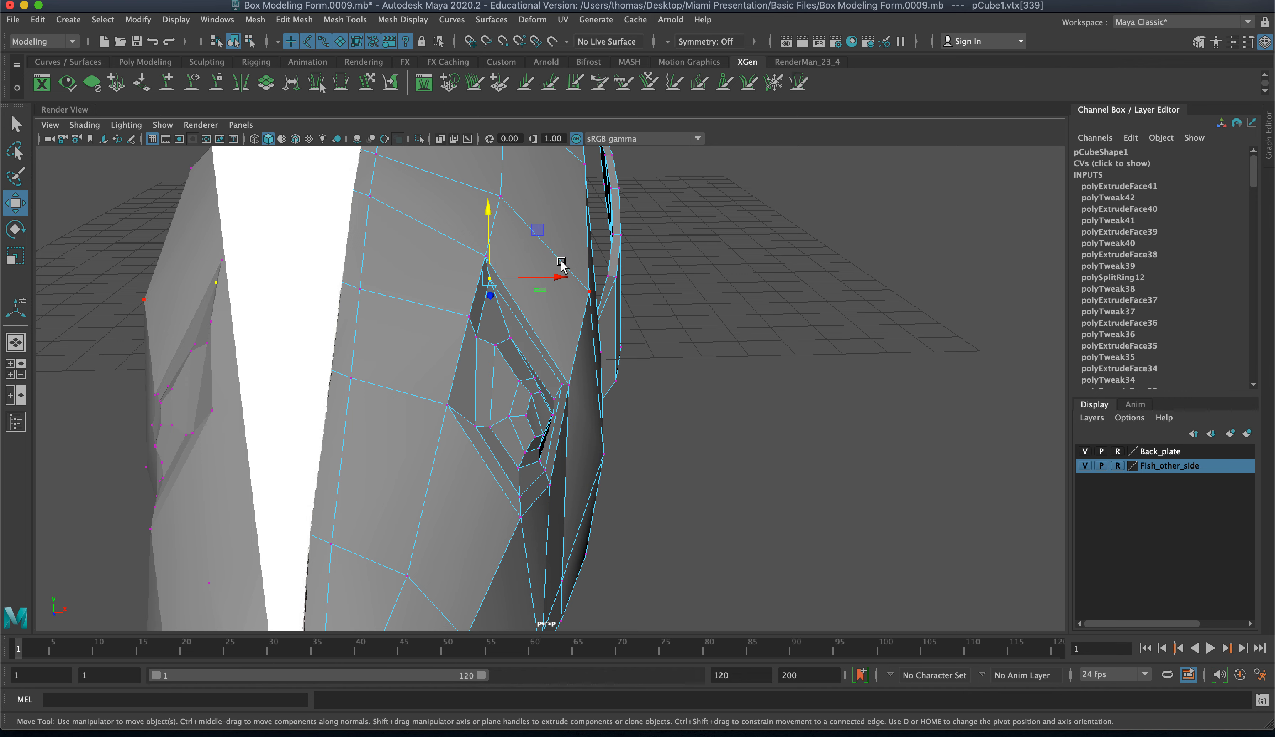
{"action": "left_click_drag", "start_coordinate": [561, 270], "coordinate": [419, 233], "text": "alt"}
- Return the fish to object mode and save the scene as a new incremental version
{"action": "right_click_drag", "start_coordinate": [557, 316], "coordinate": [621, 288]}
{"action": "left_click", "coordinate": [13, 19]}
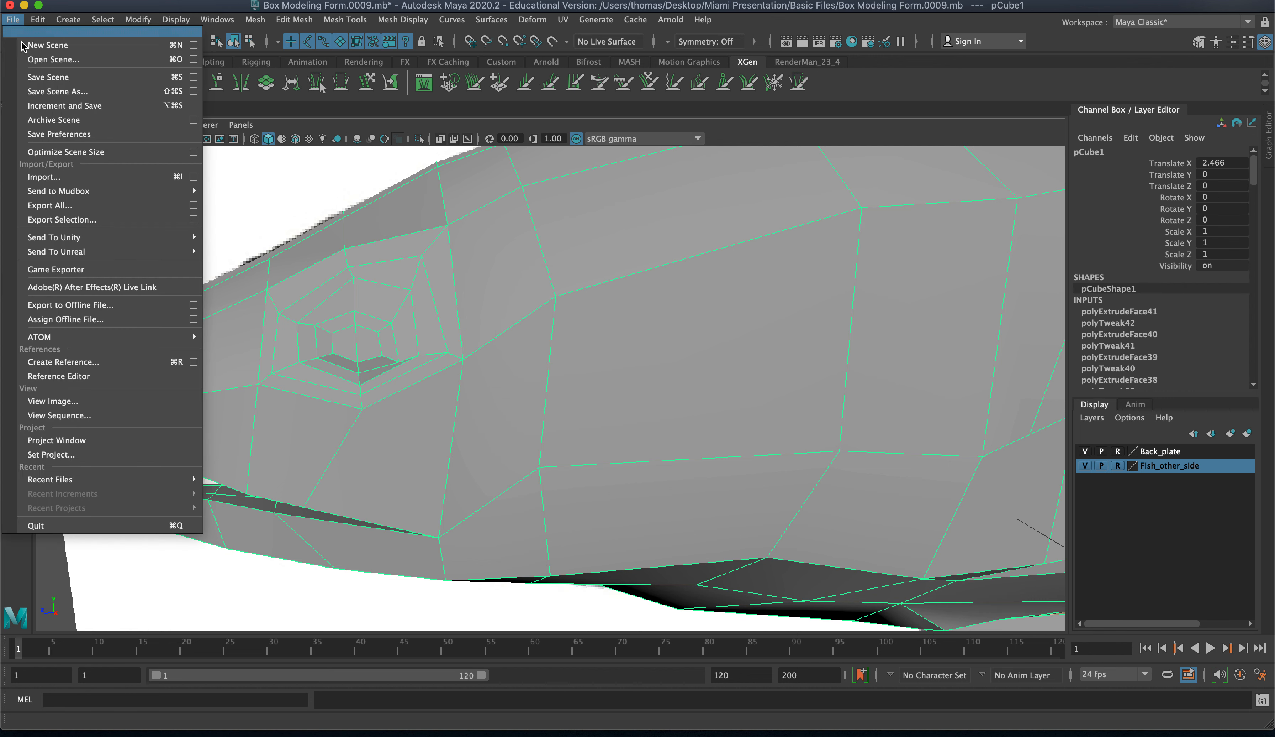
{"action": "left_click", "coordinate": [109, 106]}
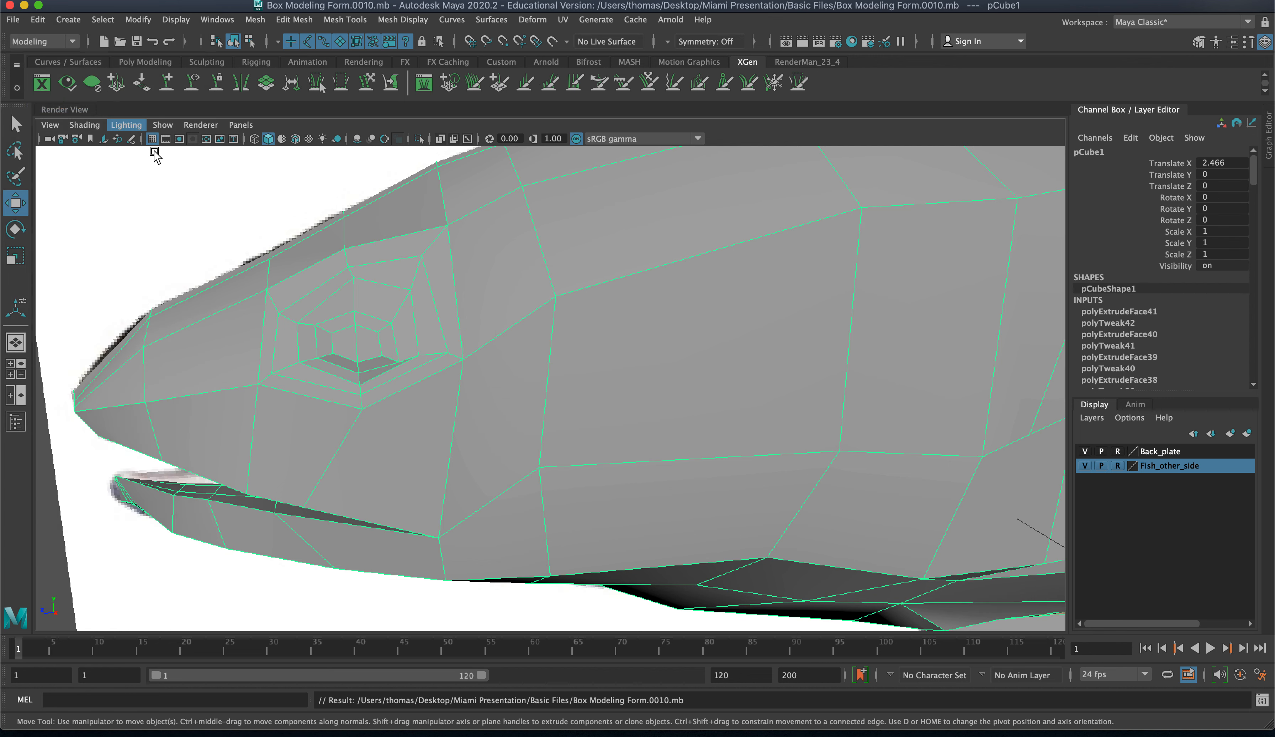
- Preview the fish with smooth mesh display, examine the head, body and fins, and return to the unsmoothed display
{"action": "scroll", "coordinate": [307, 305], "scroll_direction": "down", "scroll_amount": 5}
{"action": "right_click_drag", "start_coordinate": [583, 329], "coordinate": [636, 313]}
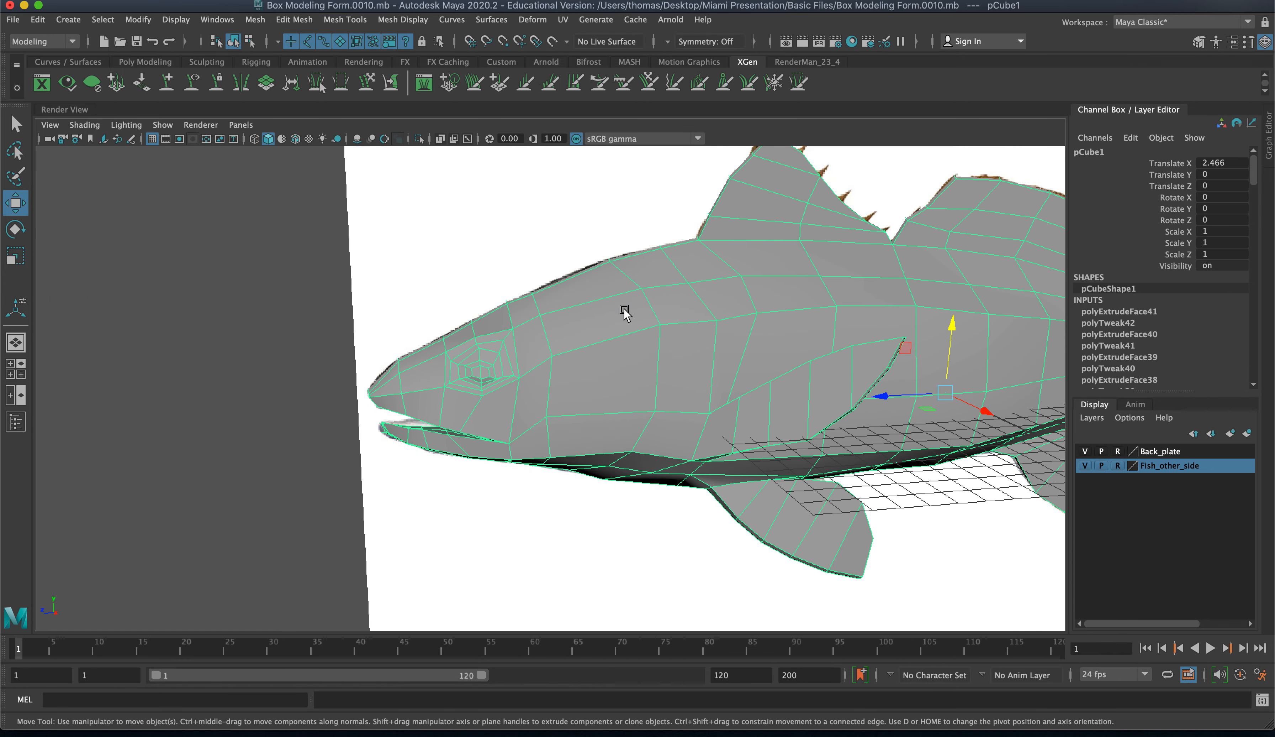
{"action": "key", "text": "3"}
{"action": "left_click", "coordinate": [297, 326]}
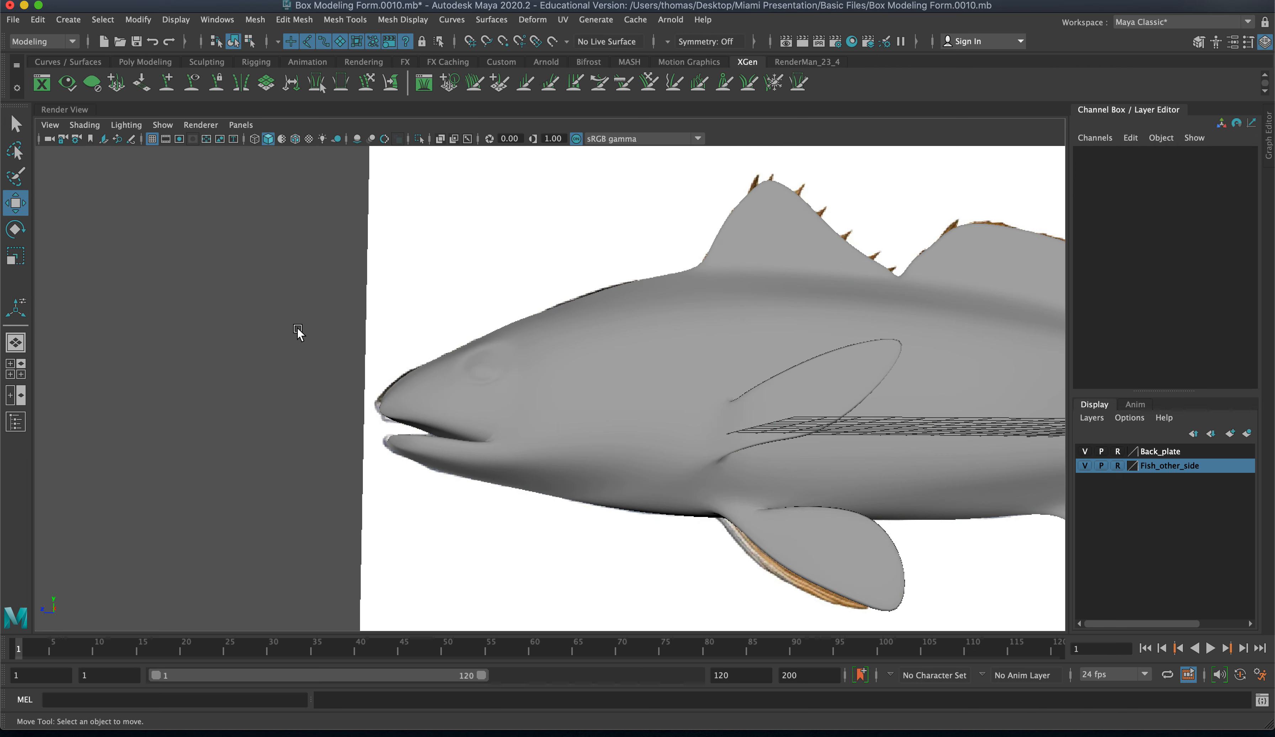
{"action": "mouse_move", "coordinate": [297, 329]}
{"action": "left_mouse_down", "text": "alt"}
{"action": "mouse_move", "coordinate": [353, 338]}
{"action": "mouse_move", "coordinate": [355, 358]}
{"action": "mouse_move", "coordinate": [309, 332]}
{"action": "mouse_move", "coordinate": [293, 346]}
{"action": "left_mouse_up", "text": "alt"}
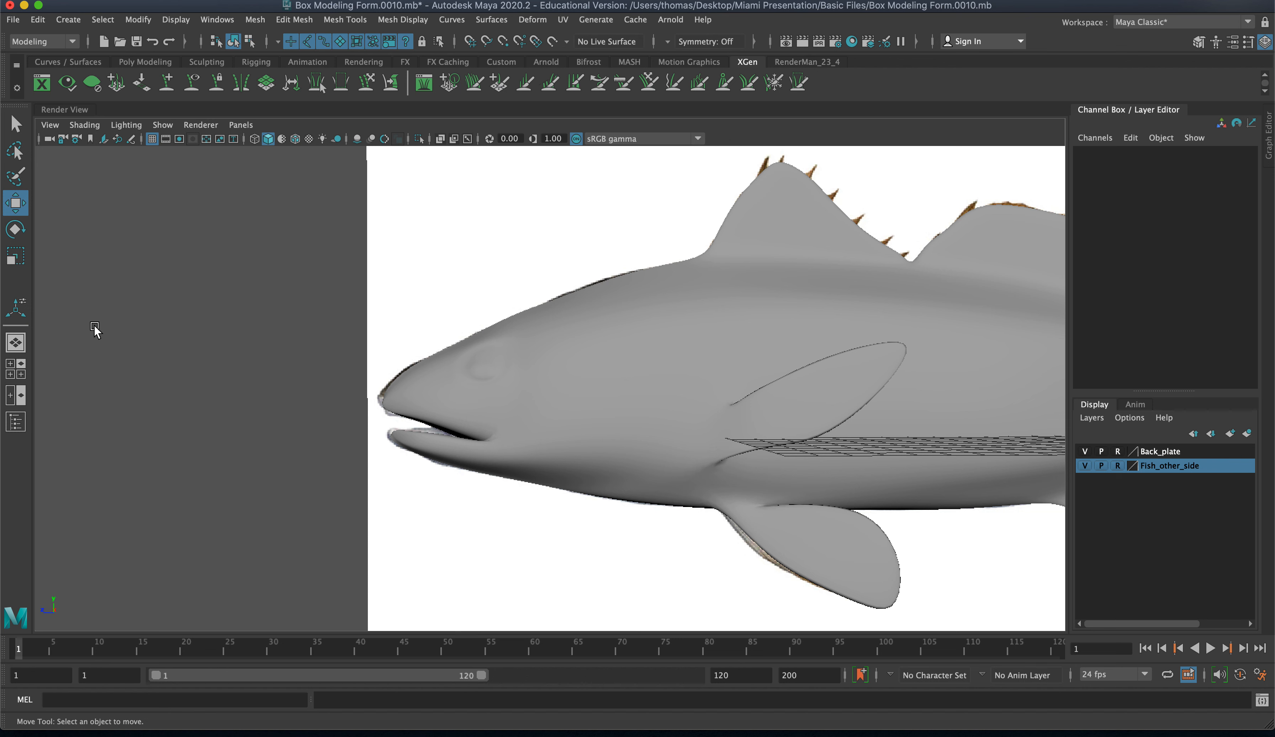
{"action": "middle_click_drag", "start_coordinate": [639, 364], "coordinate": [374, 381], "text": "alt"}
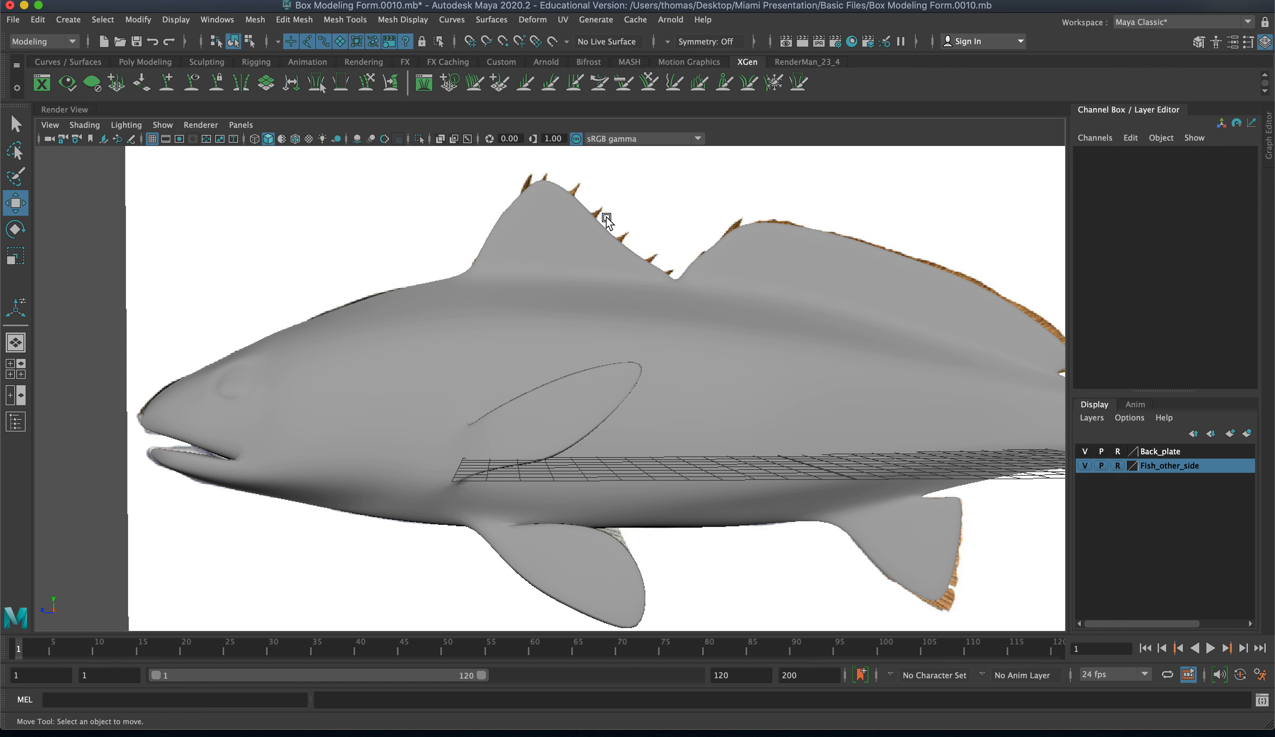
{"action": "left_click", "coordinate": [541, 223]}
{"action": "key", "text": "1"}
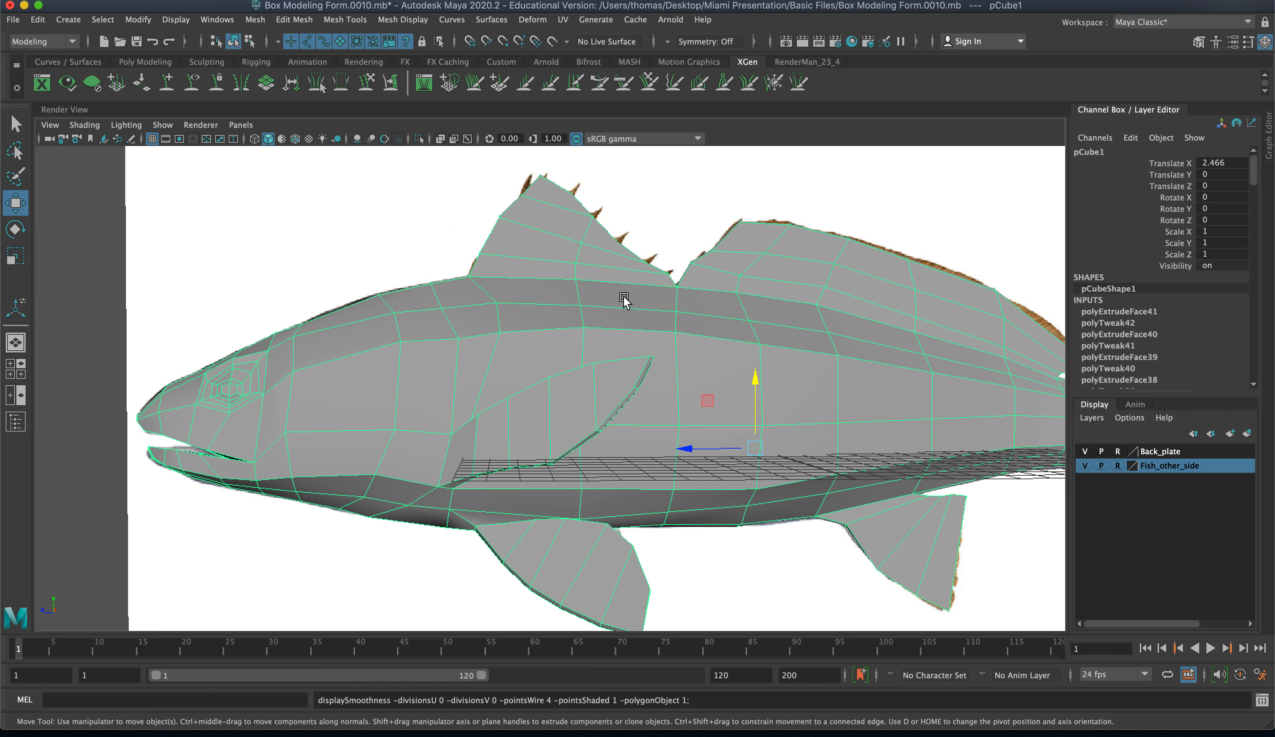
- Frame the dorsal fins in the side view and turn on X-Ray shading to see the reference image through the mesh
{"action": "key", "text": "space"}
{"action": "key", "text": "space"}
{"action": "middle_click_drag", "start_coordinate": [851, 401], "coordinate": [473, 493], "text": "alt"}
{"action": "right_click_drag", "start_coordinate": [651, 465], "coordinate": [489, 366], "text": "alt"}
{"action": "middle_click_drag", "start_coordinate": [581, 334], "coordinate": [442, 383], "text": "alt"}
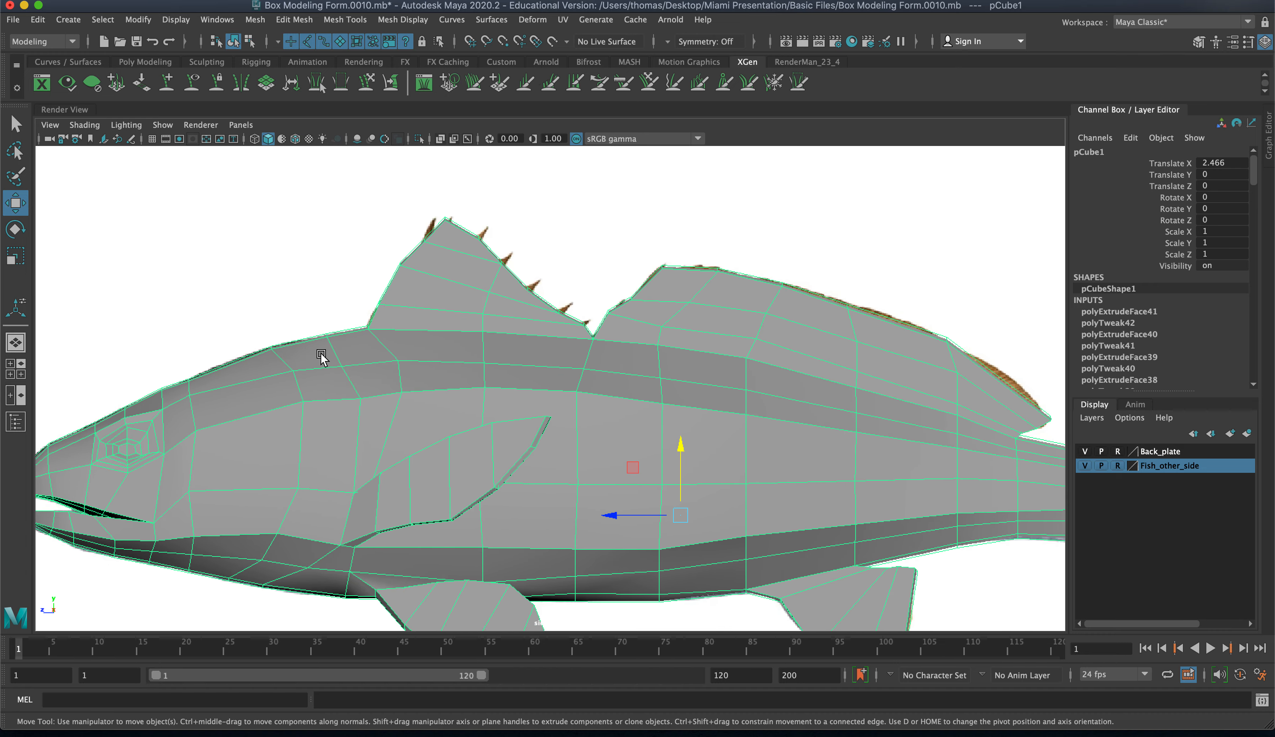
{"action": "left_click", "coordinate": [84, 125]}
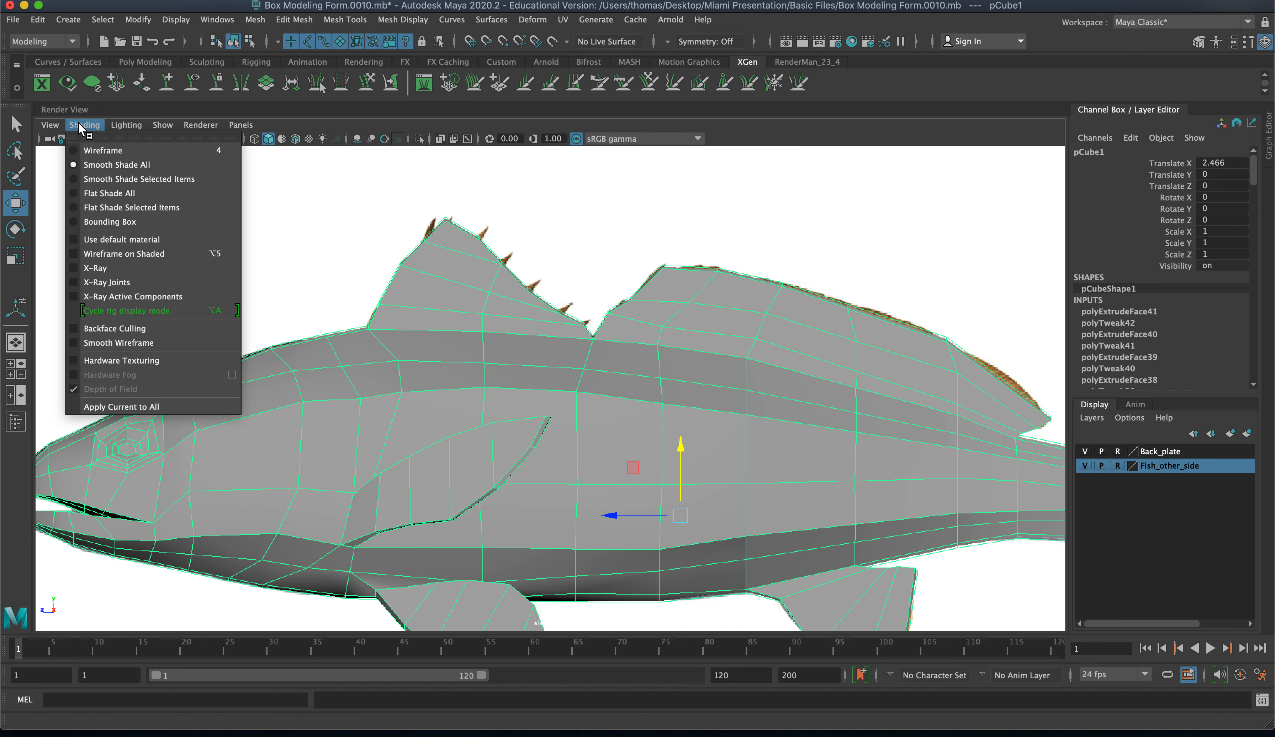
{"action": "left_click", "coordinate": [109, 275]}
{"action": "scroll", "coordinate": [420, 303], "scroll_direction": "up", "scroll_amount": 2}
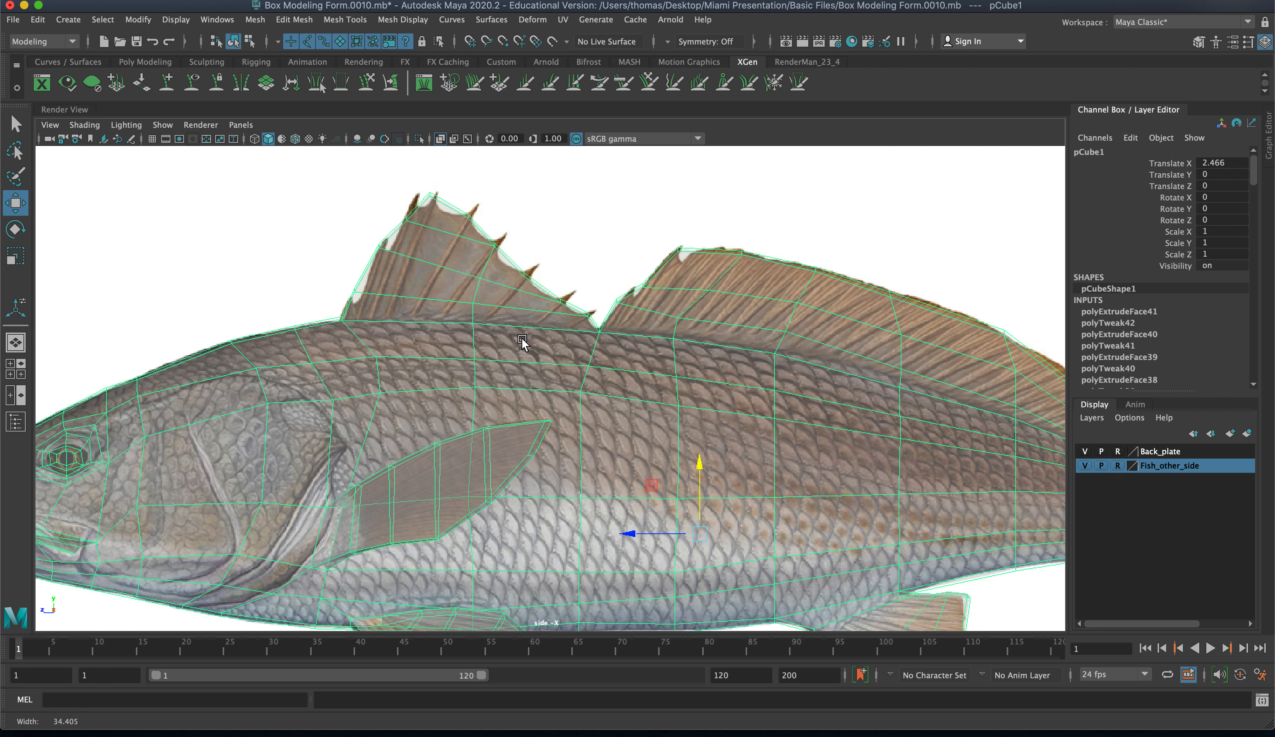
- Activate the Insert Edge Loop tool and add an edge loop through the front dorsal fin just behind its leading spines
{"action": "right_click", "coordinate": [427, 292]}
{"action": "right_click_drag", "start_coordinate": [431, 285], "coordinate": [355, 245]}
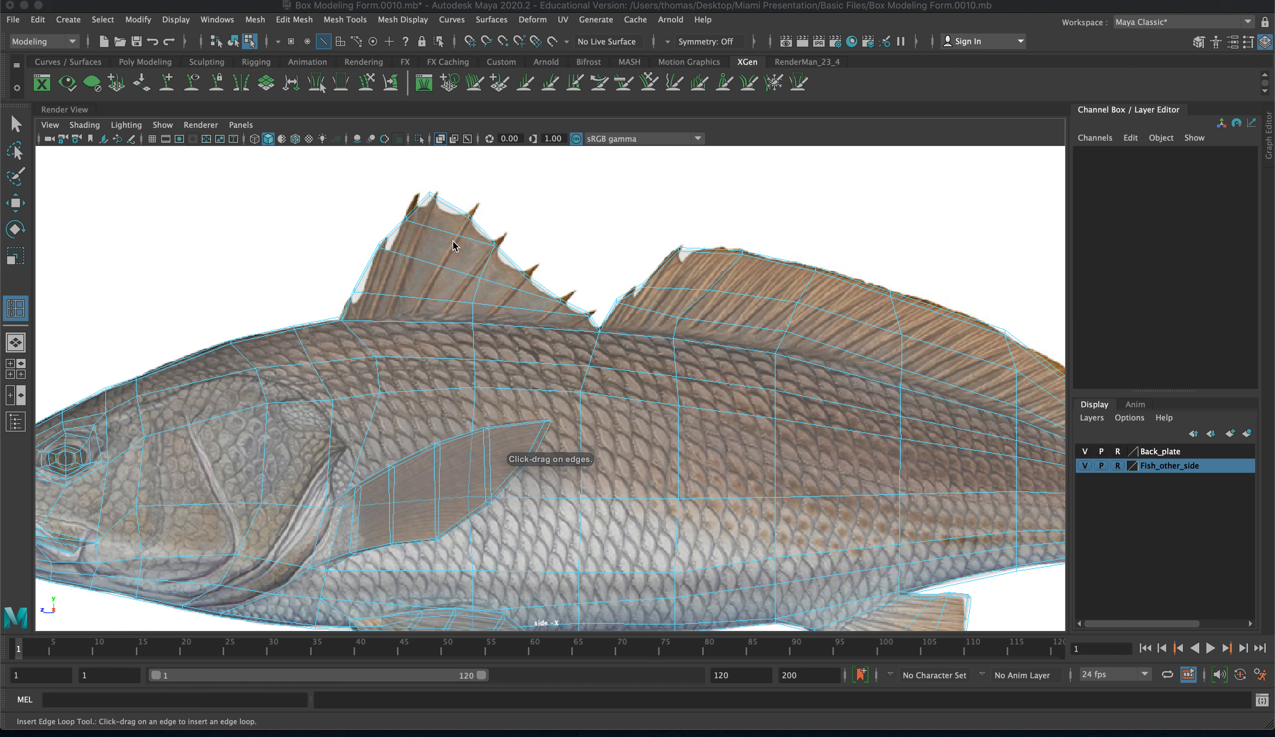
{"action": "left_click_drag", "start_coordinate": [458, 240], "coordinate": [458, 240]}
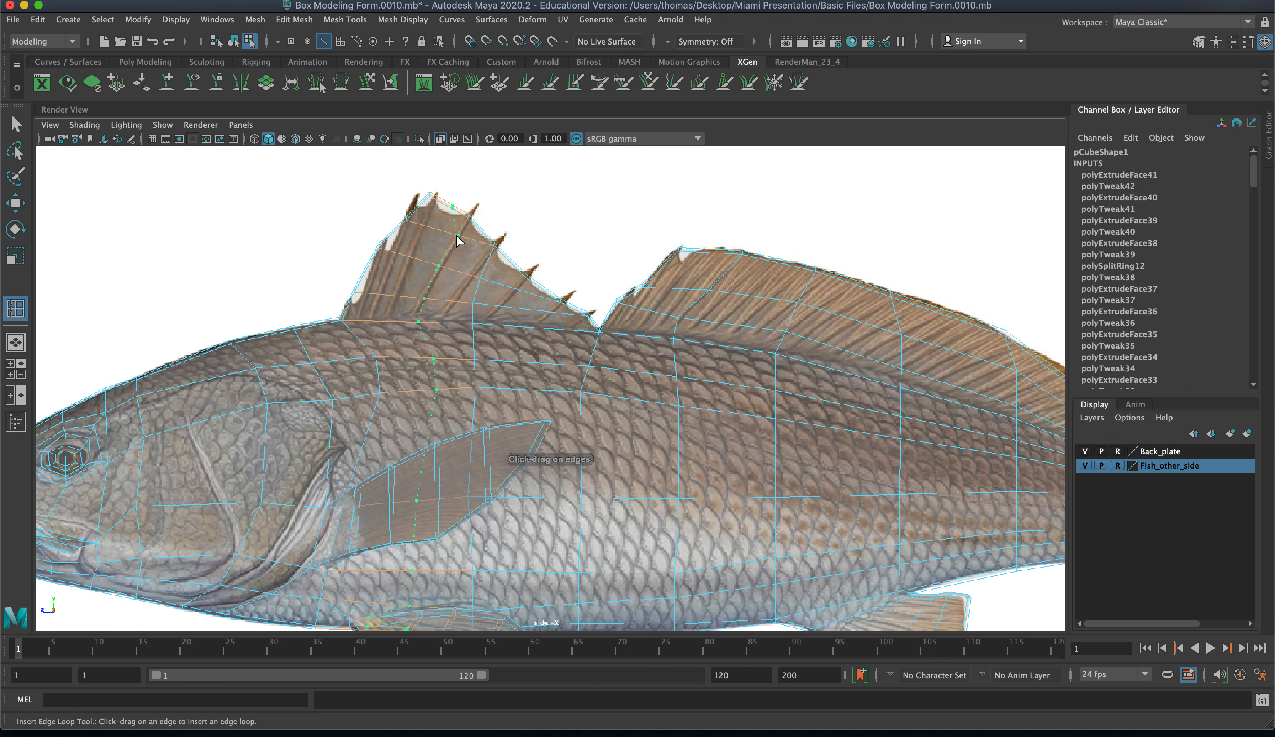
{"action": "left_click_drag", "start_coordinate": [458, 240], "coordinate": [458, 240]}
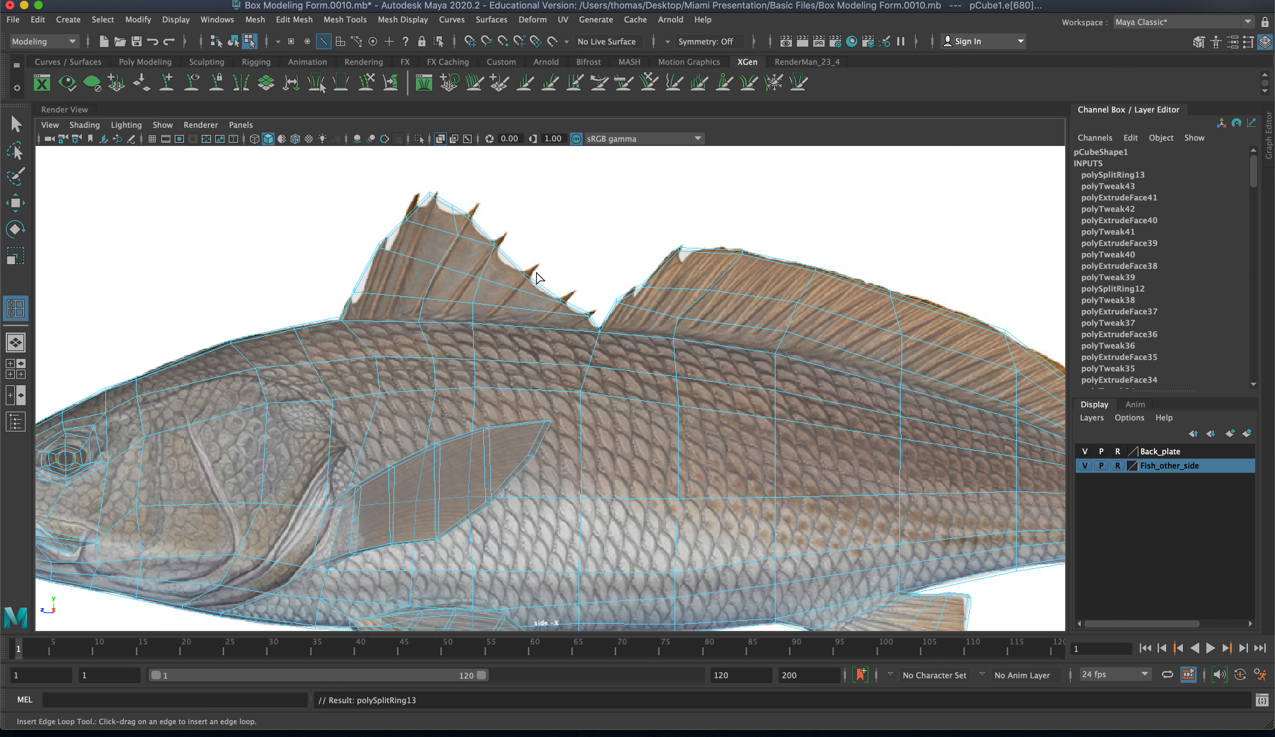
{"action": "left_click_drag", "start_coordinate": [523, 279], "coordinate": [524, 278]}
{"action": "key", "text": "ctrl+z"}
{"action": "left_click_drag", "start_coordinate": [457, 243], "coordinate": [458, 240]}
- Insert three more edge loops through the front dorsal fin, two toward its rear and one near its front, and leave the tool
{"action": "left_click_drag", "start_coordinate": [522, 290], "coordinate": [517, 293]}
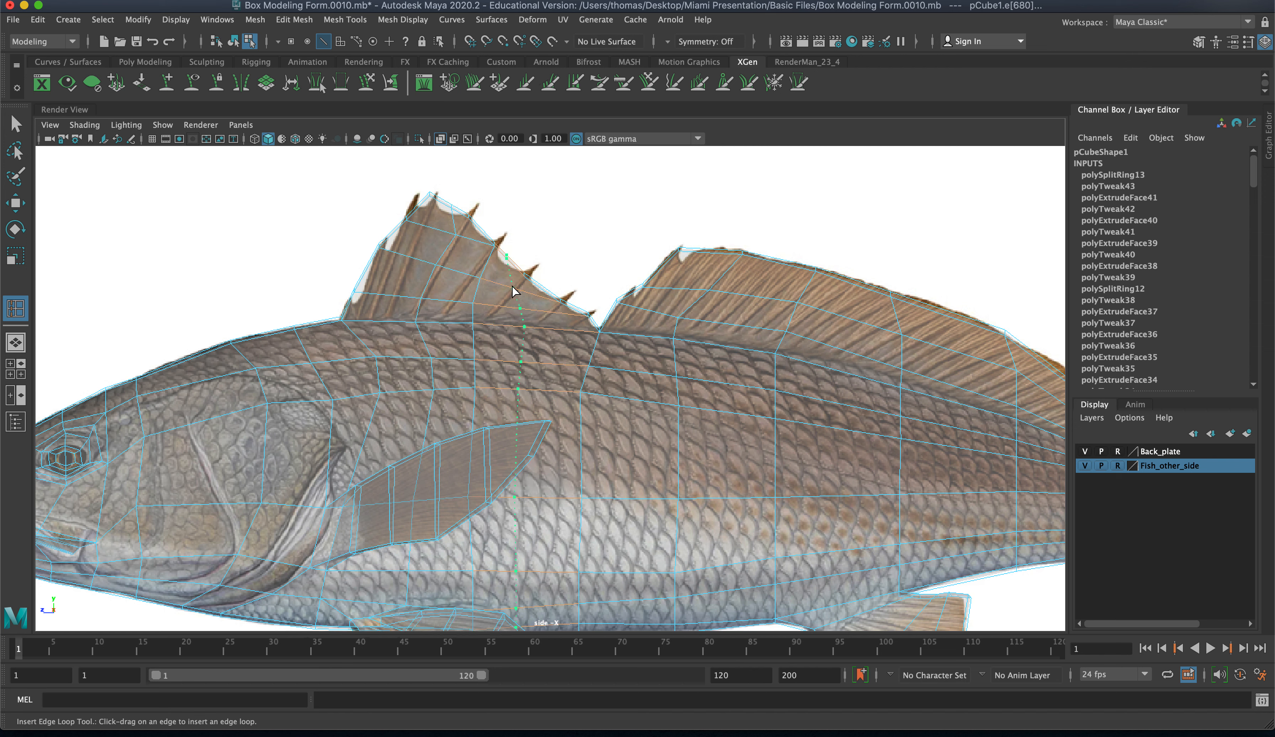
{"action": "left_click_drag", "start_coordinate": [512, 291], "coordinate": [575, 328]}
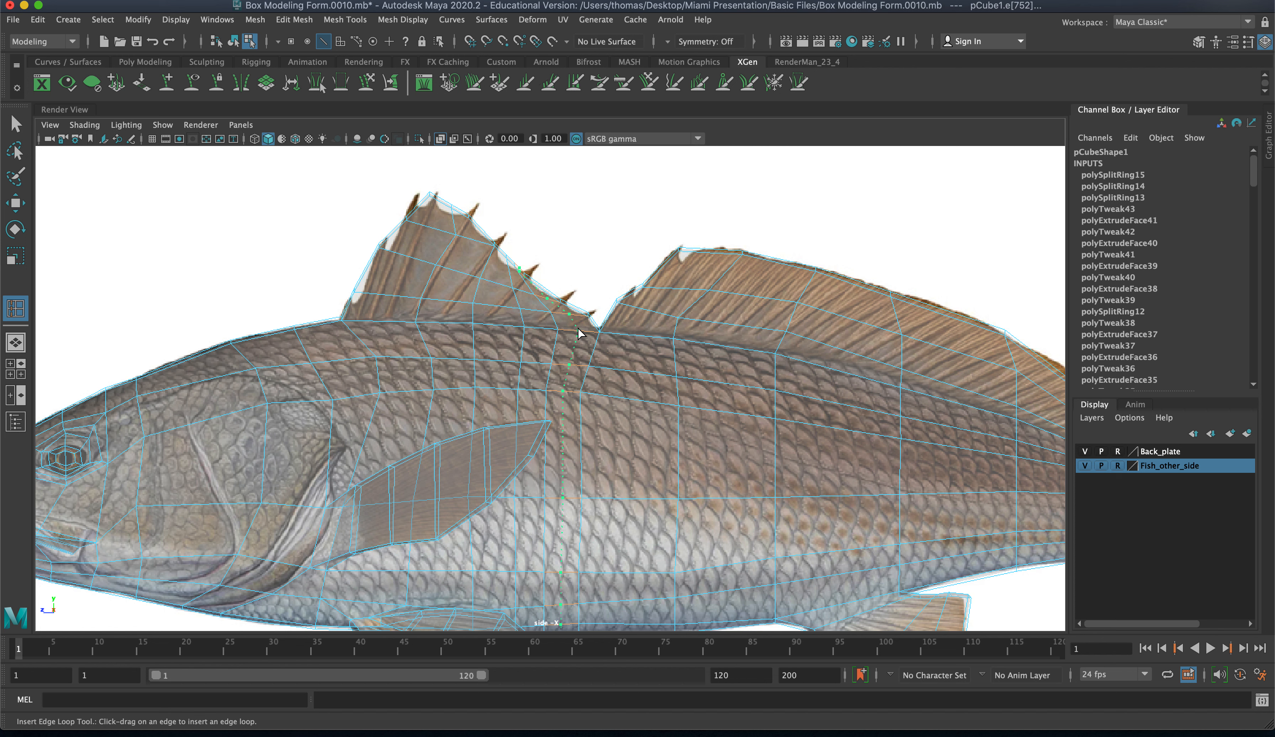
{"action": "left_click_drag", "start_coordinate": [580, 334], "coordinate": [580, 333]}
{"action": "key", "text": "ctrl+z"}
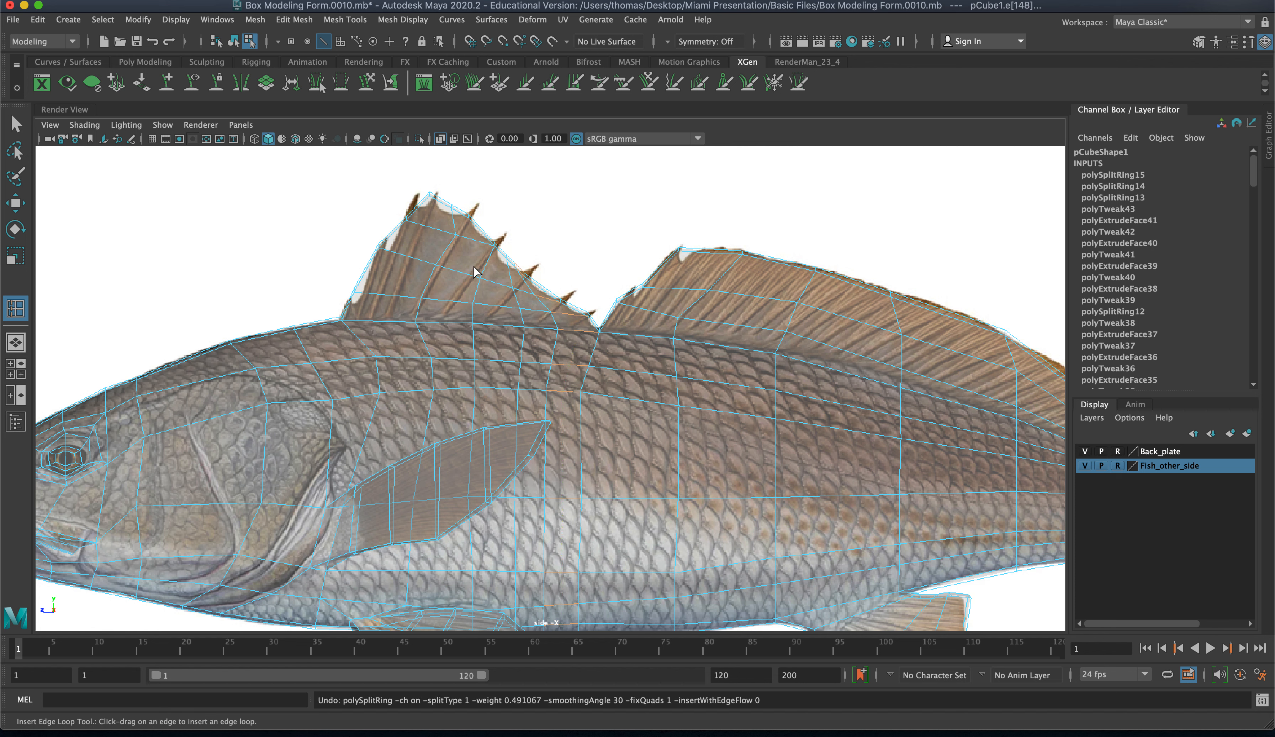
{"action": "left_click_drag", "start_coordinate": [409, 259], "coordinate": [411, 260]}
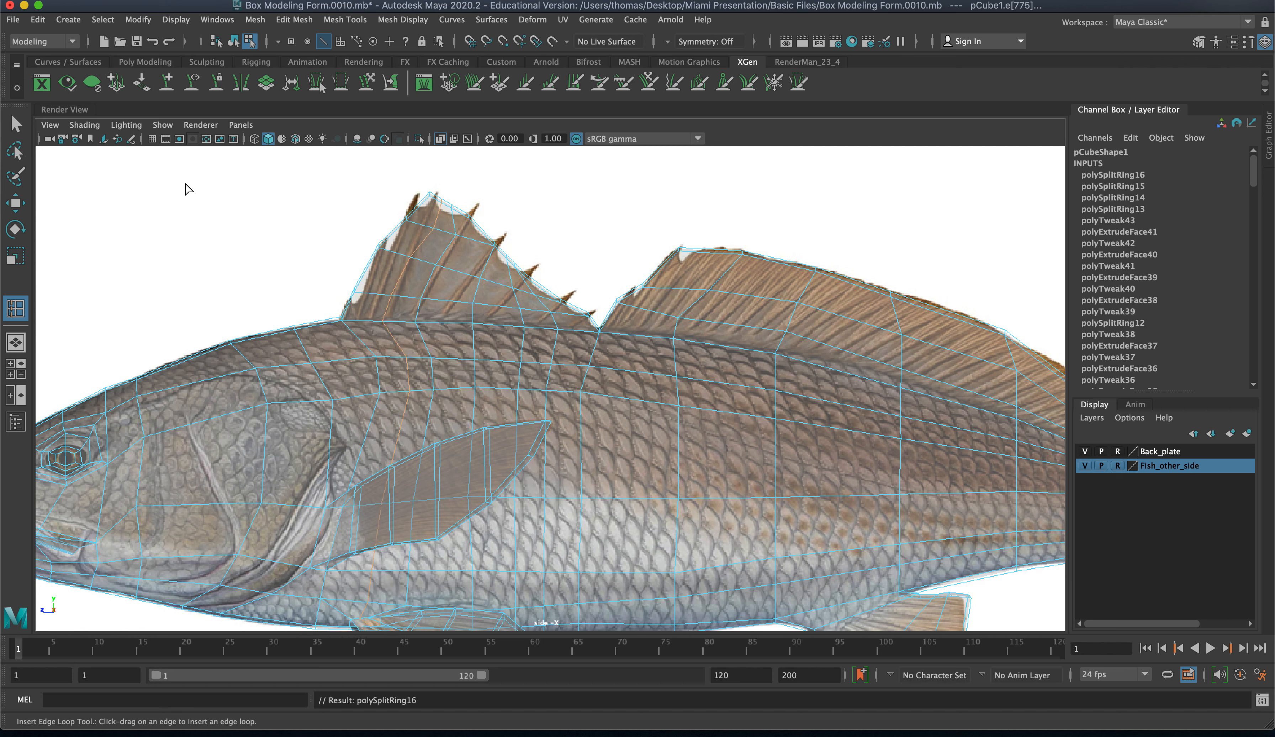
{"action": "left_click", "coordinate": [15, 124]}
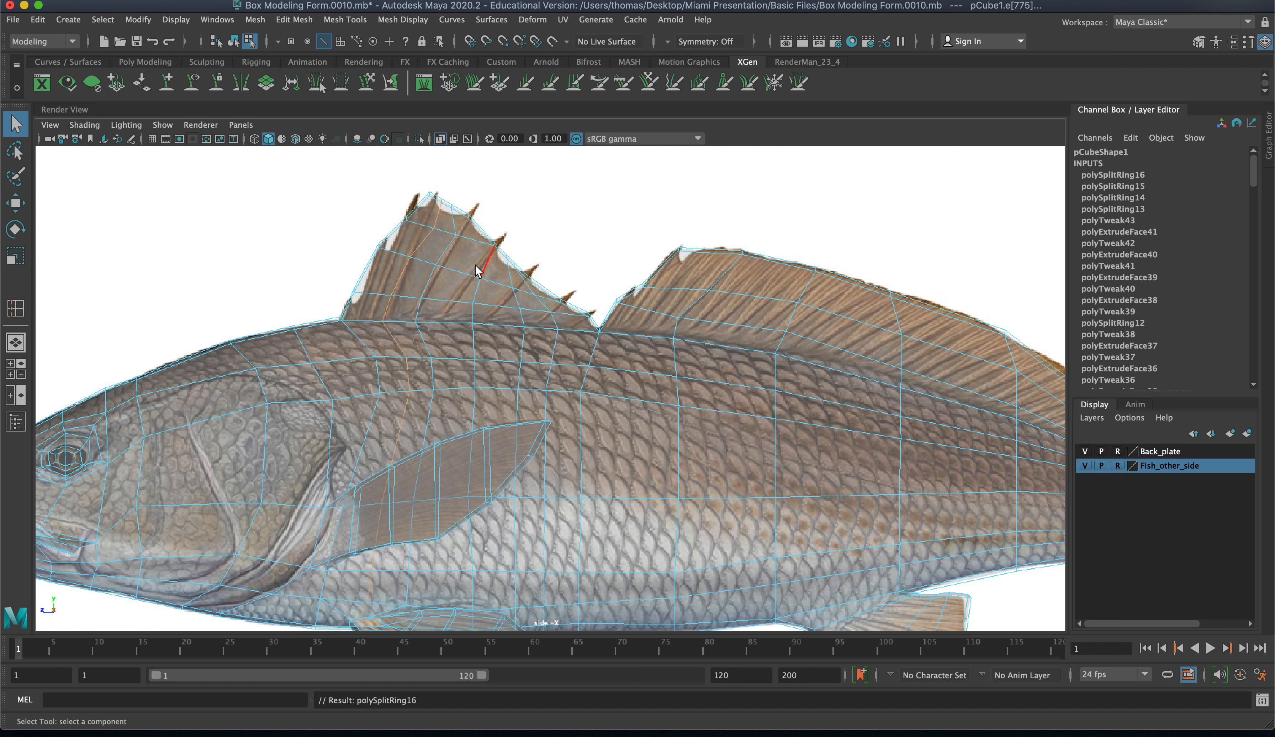
- Move the base, lower and middle vertices of the front dorsal fin's central edge loop onto the matching spine in the reference
{"action": "right_click_drag", "start_coordinate": [426, 381], "coordinate": [780, 464], "text": "alt"}
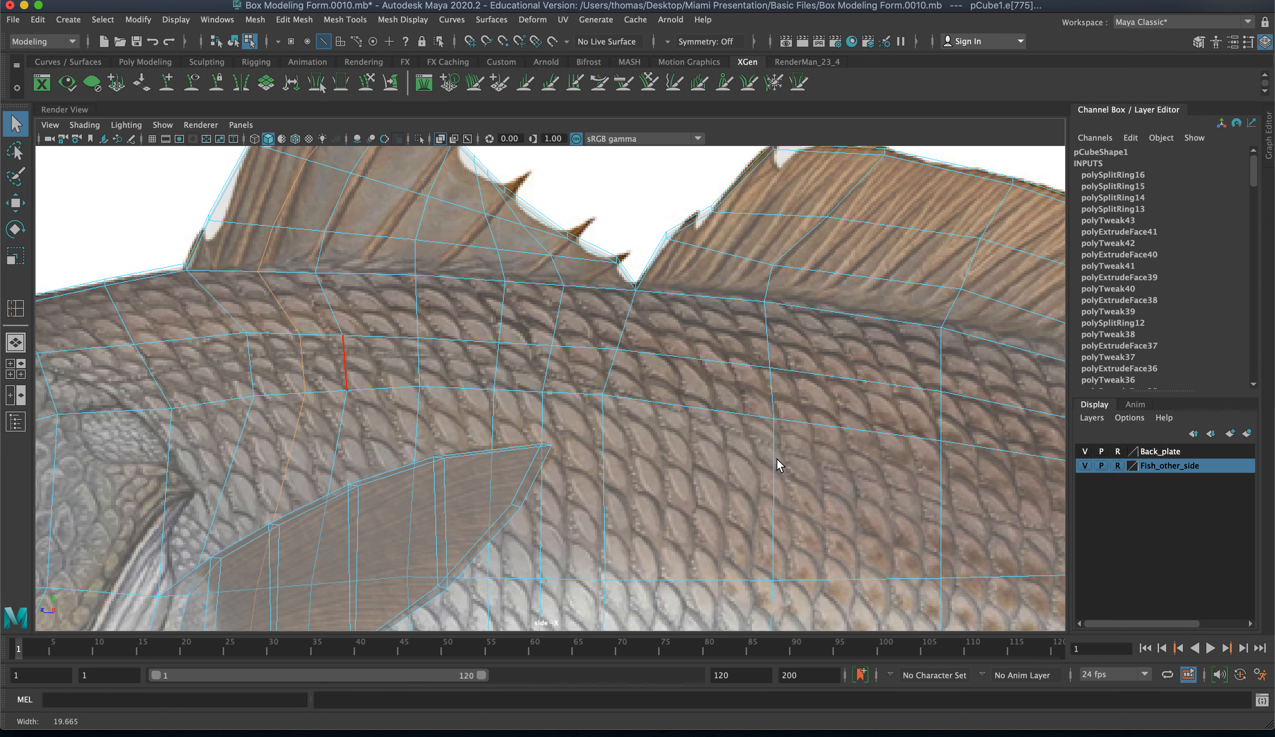
{"action": "middle_click_drag", "start_coordinate": [514, 331], "coordinate": [613, 438], "text": "alt"}
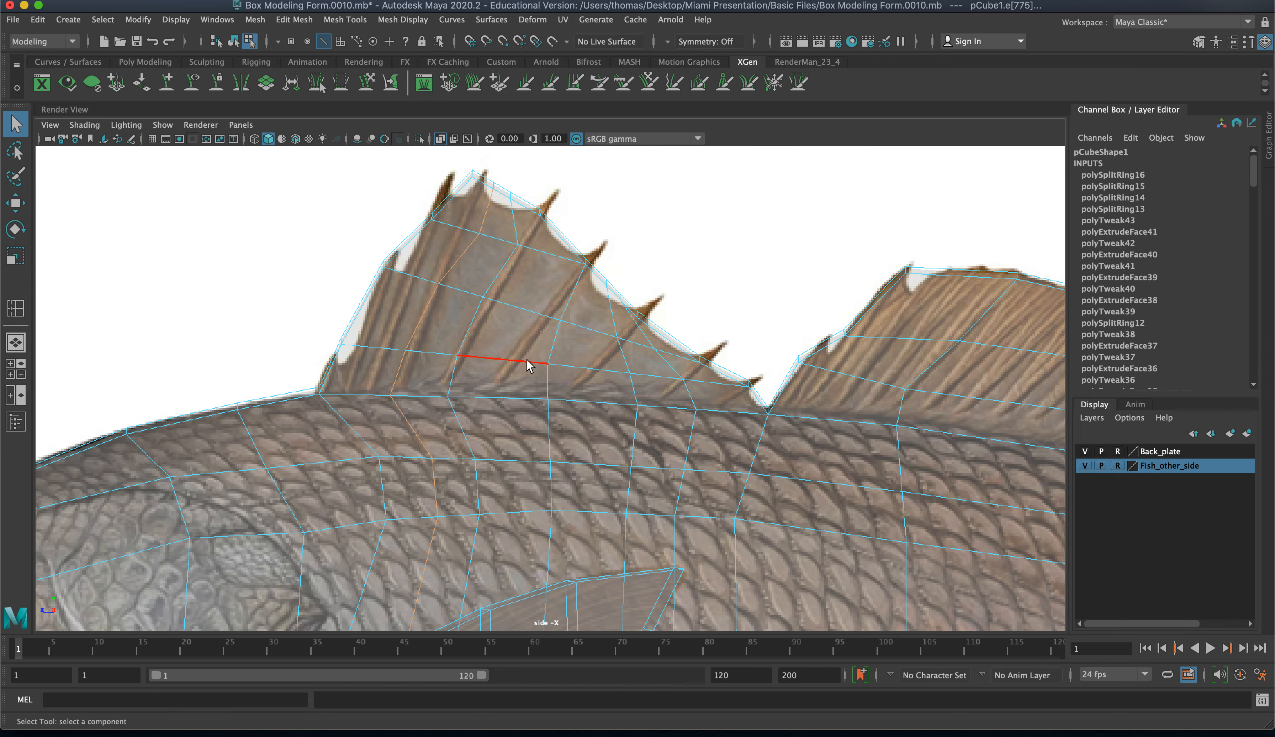
{"action": "right_click_drag", "start_coordinate": [534, 368], "coordinate": [456, 364]}
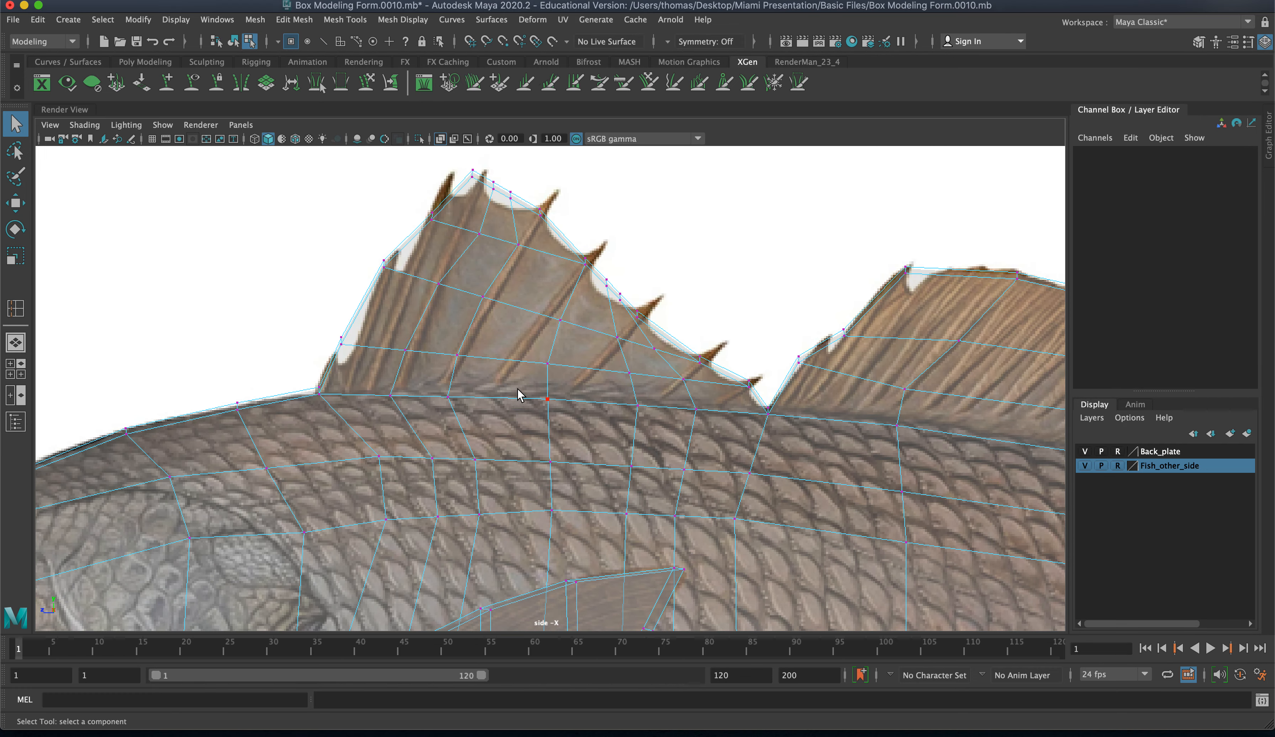
{"action": "left_click_drag", "start_coordinate": [556, 405], "coordinate": [551, 309]}
{"action": "key", "text": "w"}
{"action": "left_click", "coordinate": [547, 363]}
{"action": "left_click", "coordinate": [560, 320]}
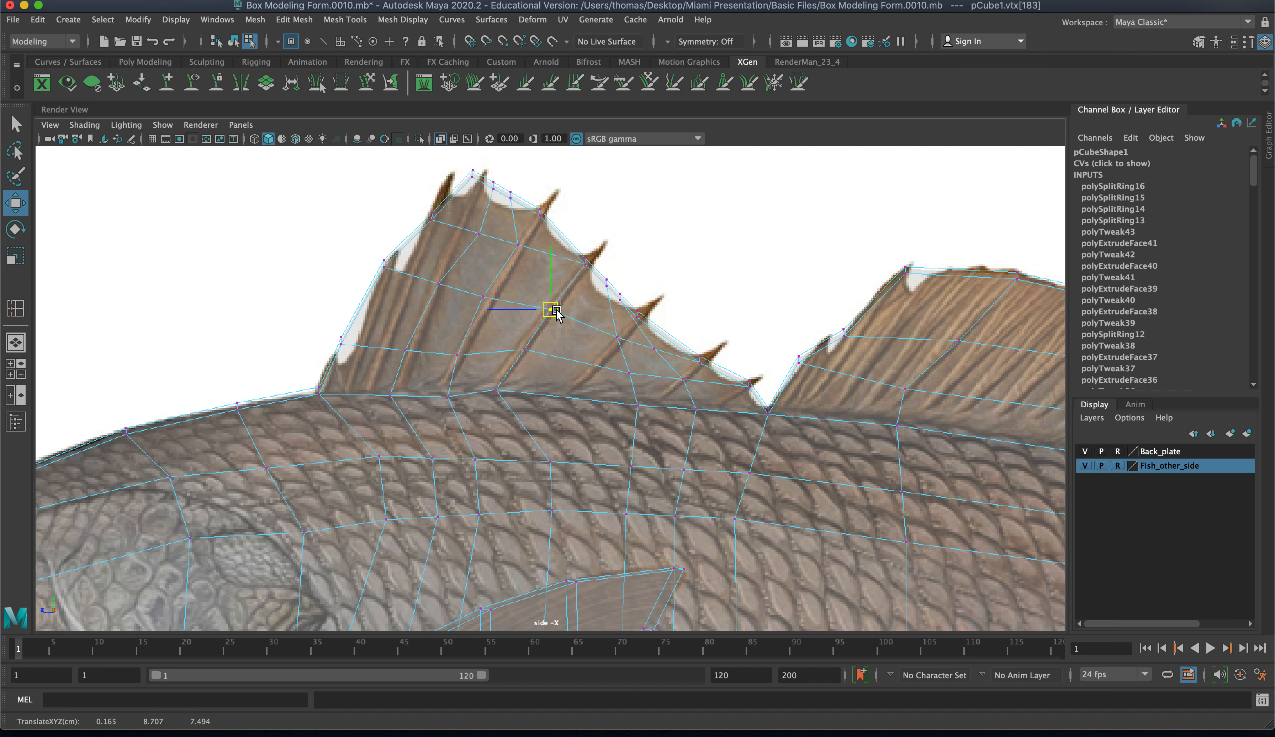
- Place two pairs of upper-edge vertices on spine tips and align the next rear loop's lower vertices with its reference spine
{"action": "mouse_move", "coordinate": [597, 271]}
{"action": "left_mouse_down"}
{"action": "mouse_move", "coordinate": [580, 253]}
{"action": "mouse_move", "coordinate": [598, 253]}
{"action": "left_mouse_up"}
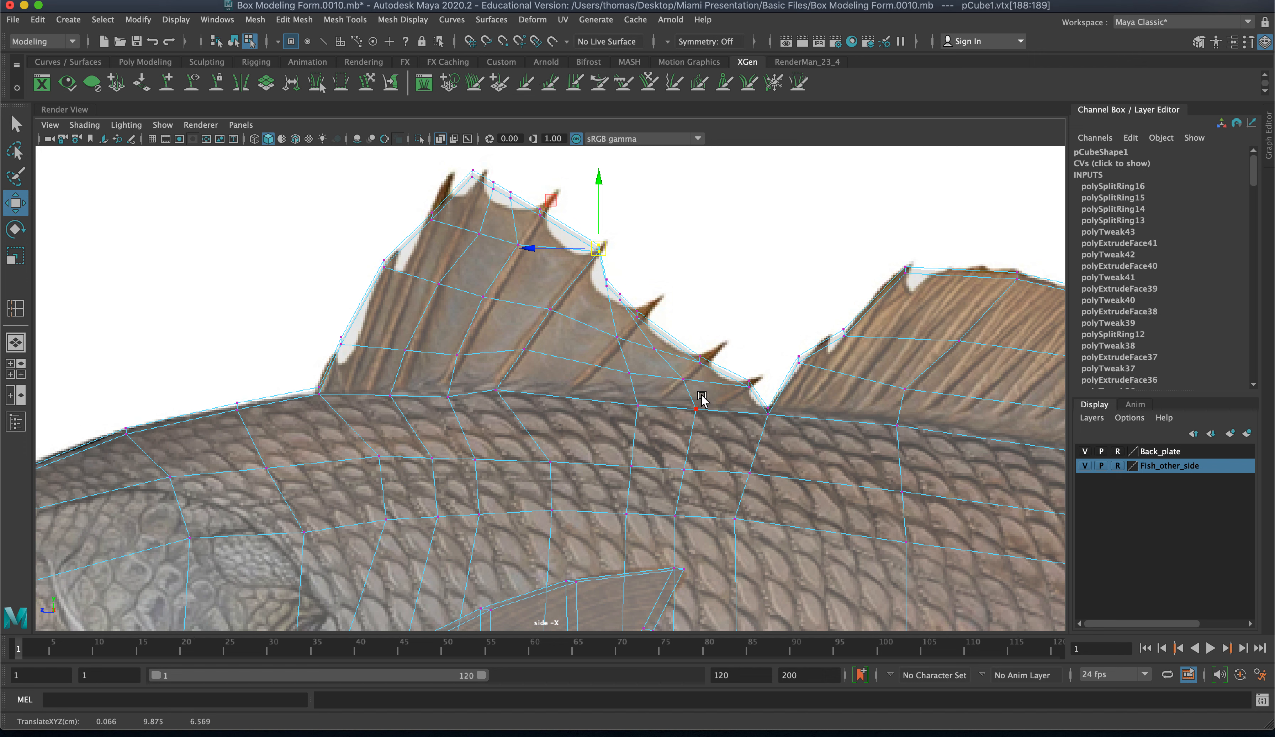
{"action": "left_click_drag", "start_coordinate": [691, 346], "coordinate": [726, 360]}
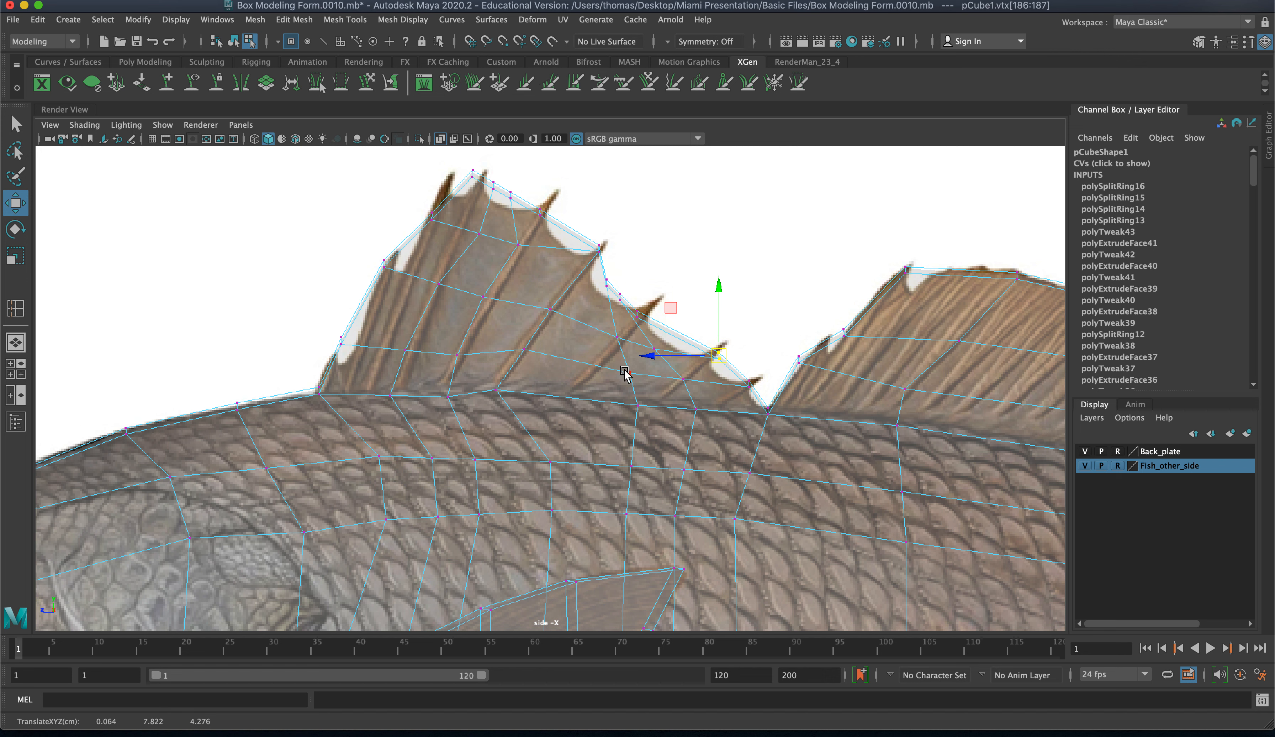
{"action": "left_click", "coordinate": [638, 406]}
{"action": "left_click_drag", "start_coordinate": [639, 406], "coordinate": [602, 366]}
{"action": "left_click", "coordinate": [630, 372]}
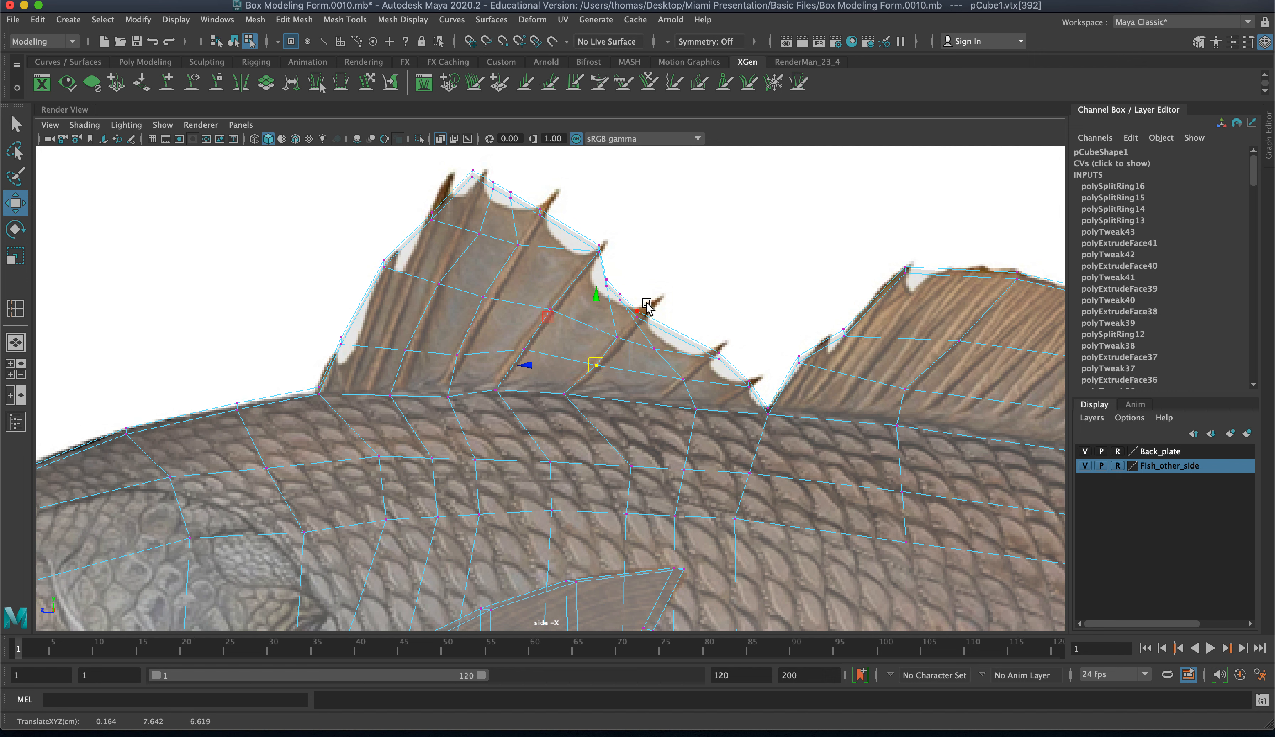
- Reposition the vertices along the front dorsal fin's sloping upper edge, from rear to peak, toward the reference spines
{"action": "left_click_drag", "start_coordinate": [653, 303], "coordinate": [711, 337]}
{"action": "left_click_drag", "start_coordinate": [624, 309], "coordinate": [684, 311]}
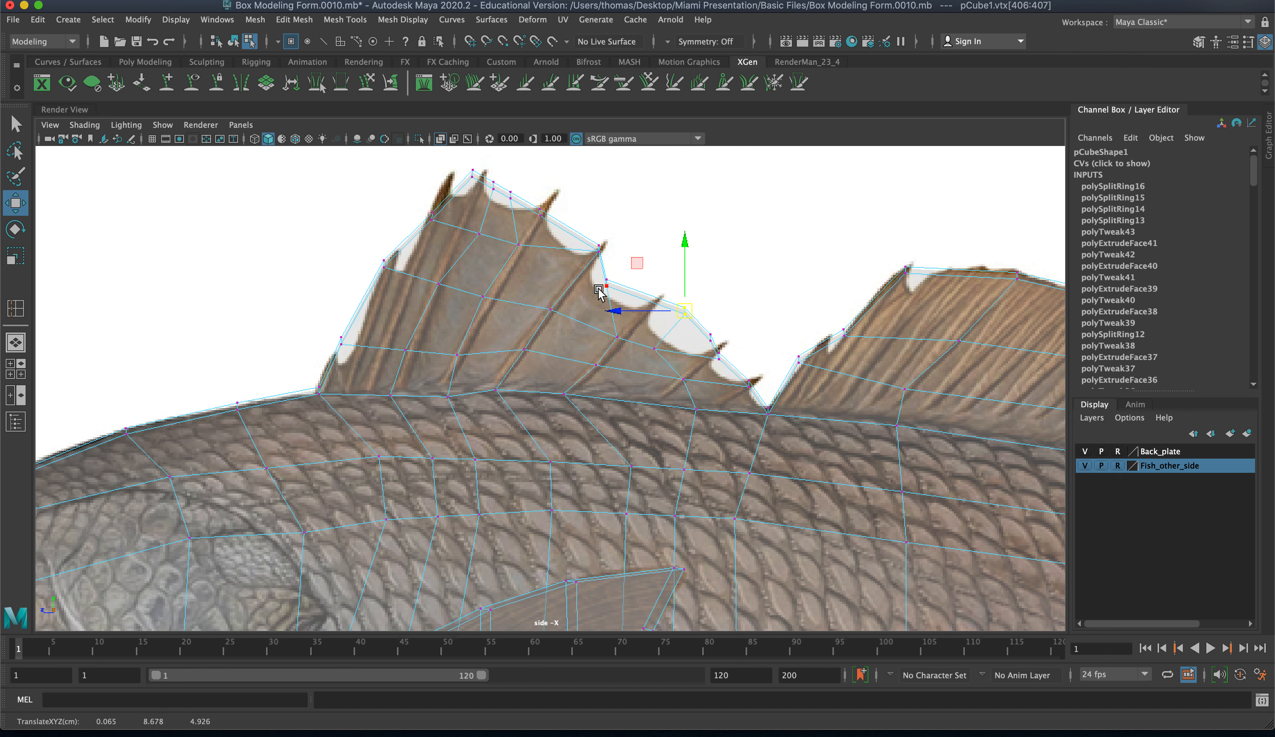
{"action": "left_click_drag", "start_coordinate": [599, 290], "coordinate": [640, 317]}
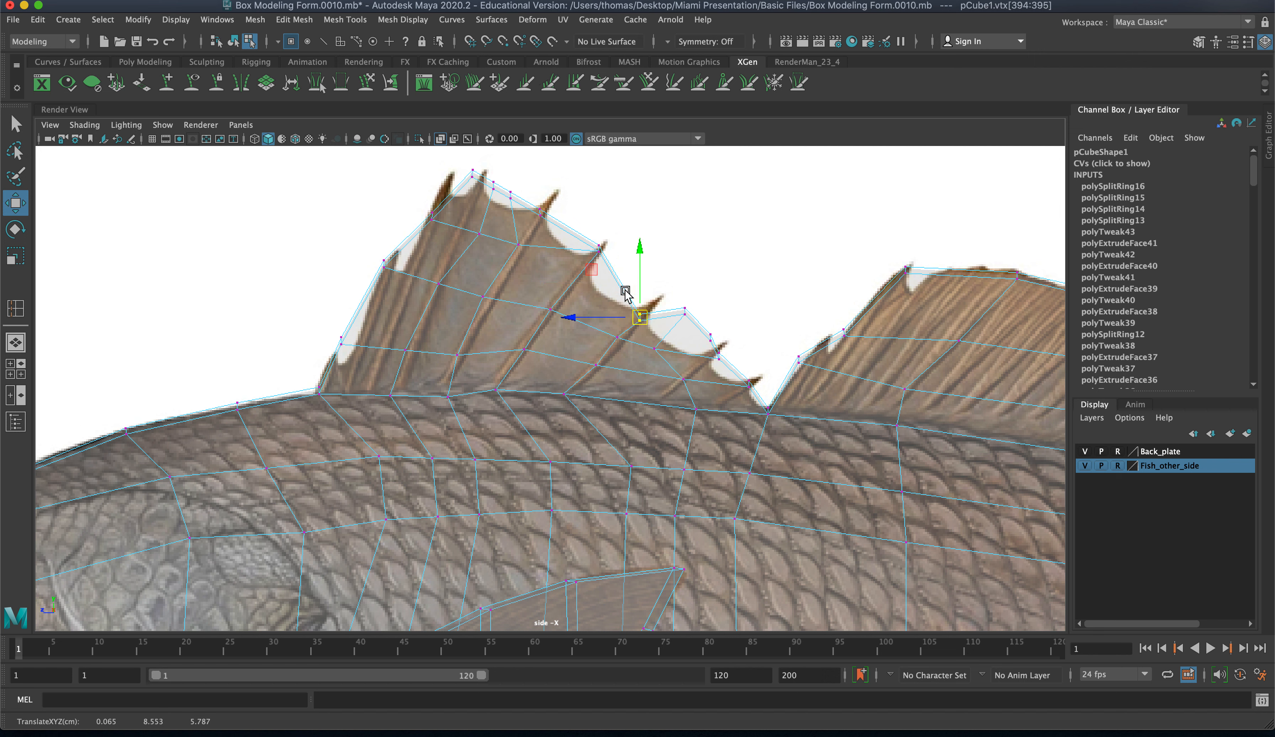
{"action": "mouse_move", "coordinate": [587, 259]}
{"action": "left_mouse_down"}
{"action": "mouse_move", "coordinate": [608, 239]}
{"action": "mouse_move", "coordinate": [588, 261]}
{"action": "left_mouse_up"}
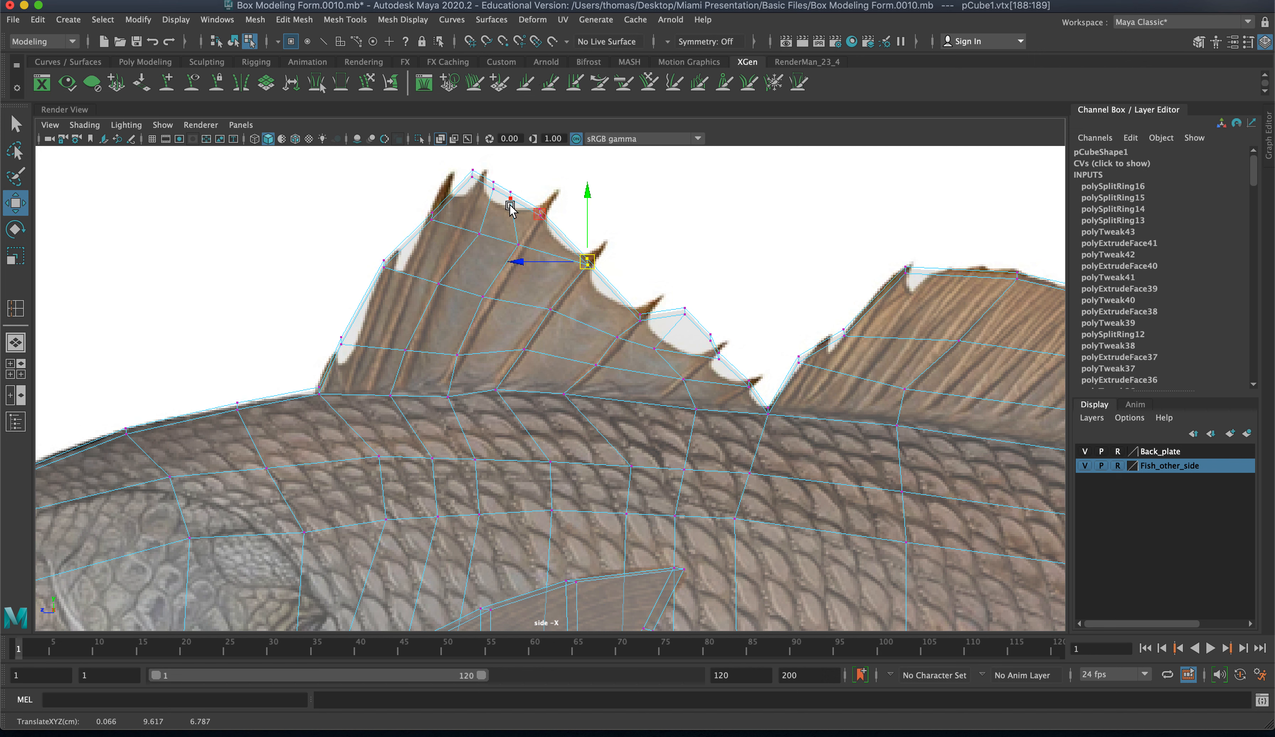
{"action": "left_click", "coordinate": [539, 214]}
{"action": "left_click_drag", "start_coordinate": [539, 213], "coordinate": [602, 235]}
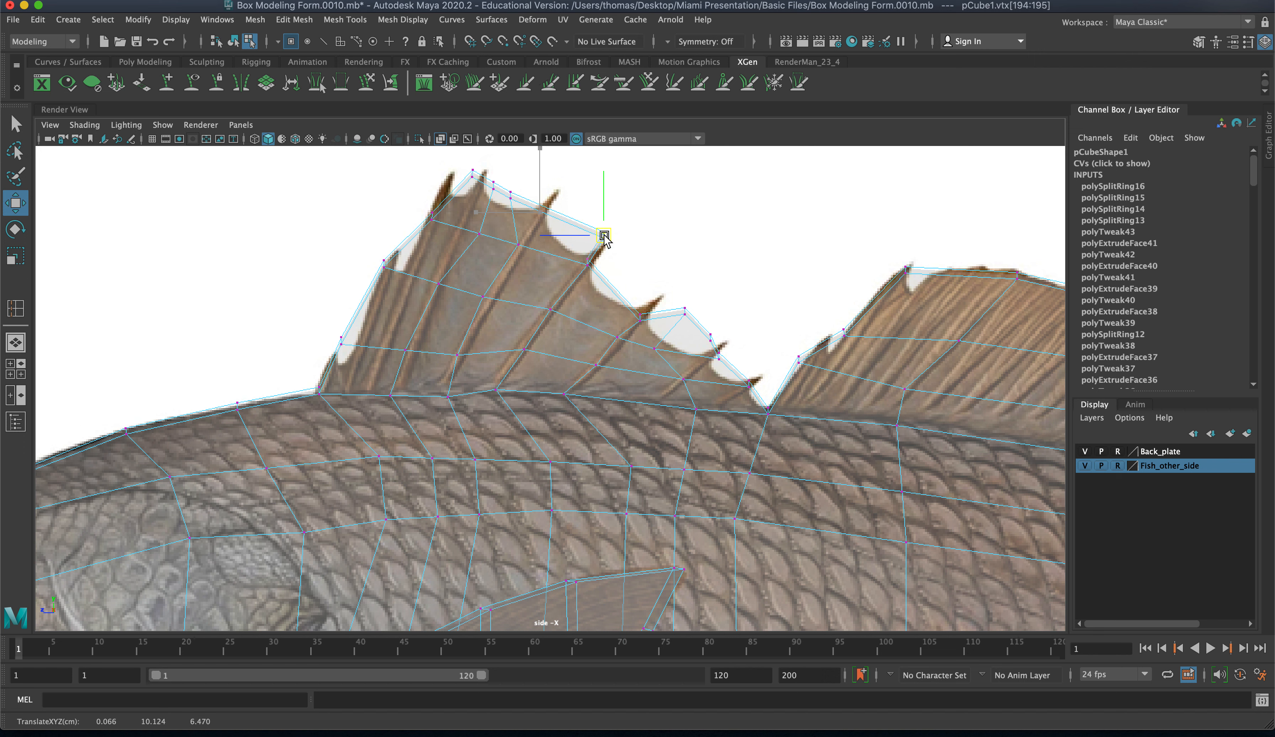
{"action": "left_click", "coordinate": [509, 195]}
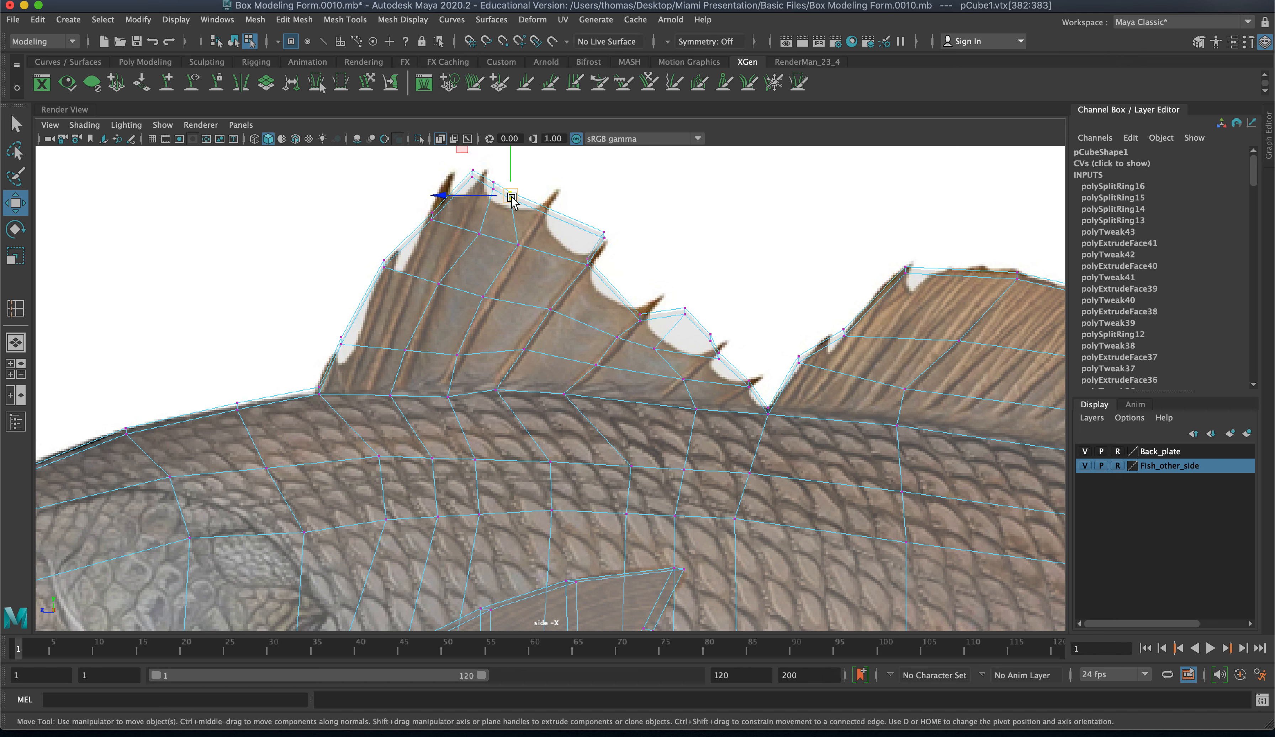
{"action": "left_click_drag", "start_coordinate": [508, 194], "coordinate": [524, 208]}
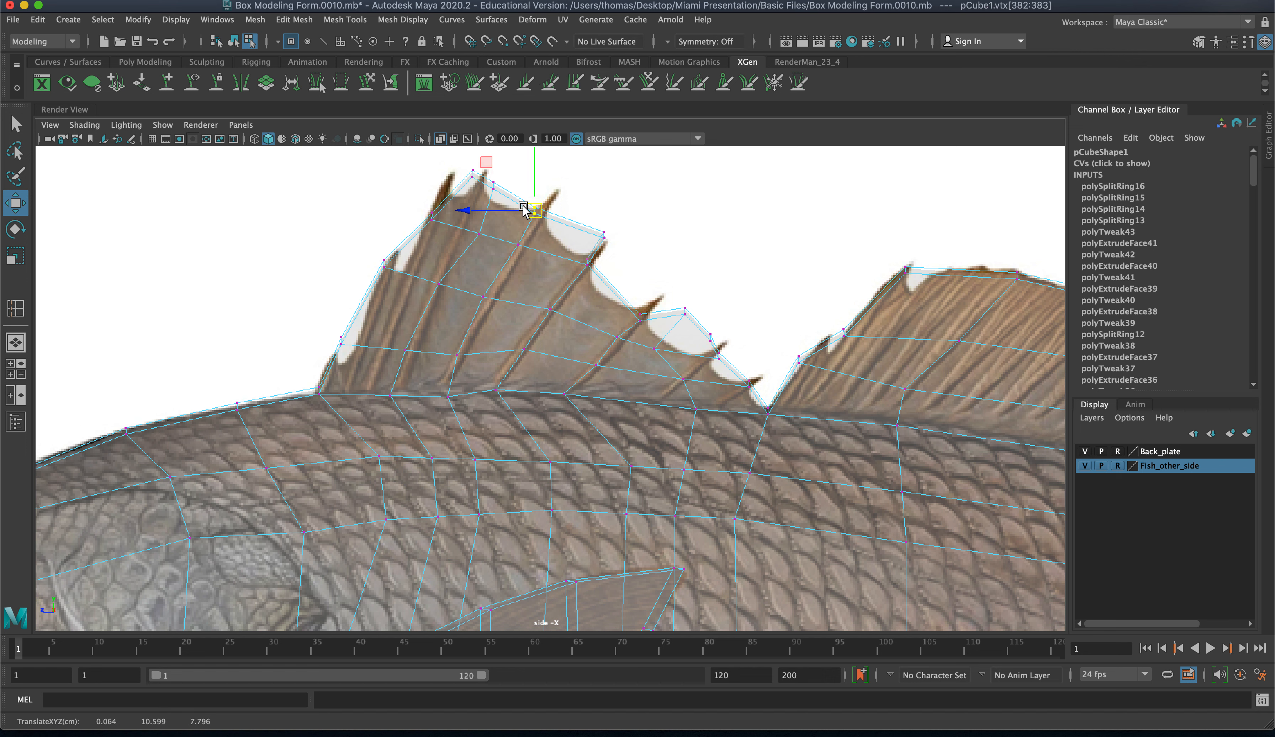
- Move the front dorsal fin's peak and leading-edge vertices to follow the front spines in the reference
{"action": "left_click", "coordinate": [472, 173]}
{"action": "left_click_drag", "start_coordinate": [471, 173], "coordinate": [427, 215]}
{"action": "left_click", "coordinate": [432, 216]}
{"action": "mouse_move", "coordinate": [375, 252]}
{"action": "left_mouse_down"}
{"action": "mouse_move", "coordinate": [396, 281]}
{"action": "mouse_move", "coordinate": [382, 272]}
{"action": "left_mouse_up"}
{"action": "left_click", "coordinate": [346, 350]}
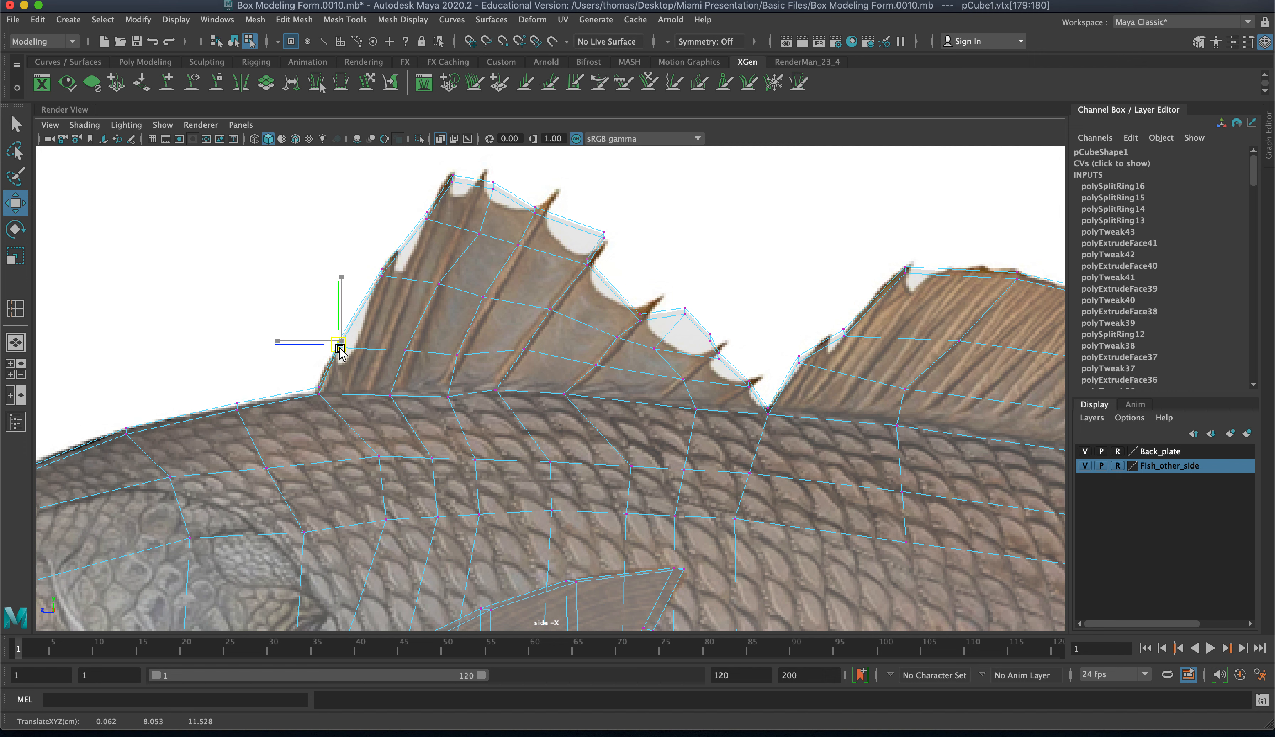
{"action": "left_click_drag", "start_coordinate": [347, 350], "coordinate": [339, 354]}
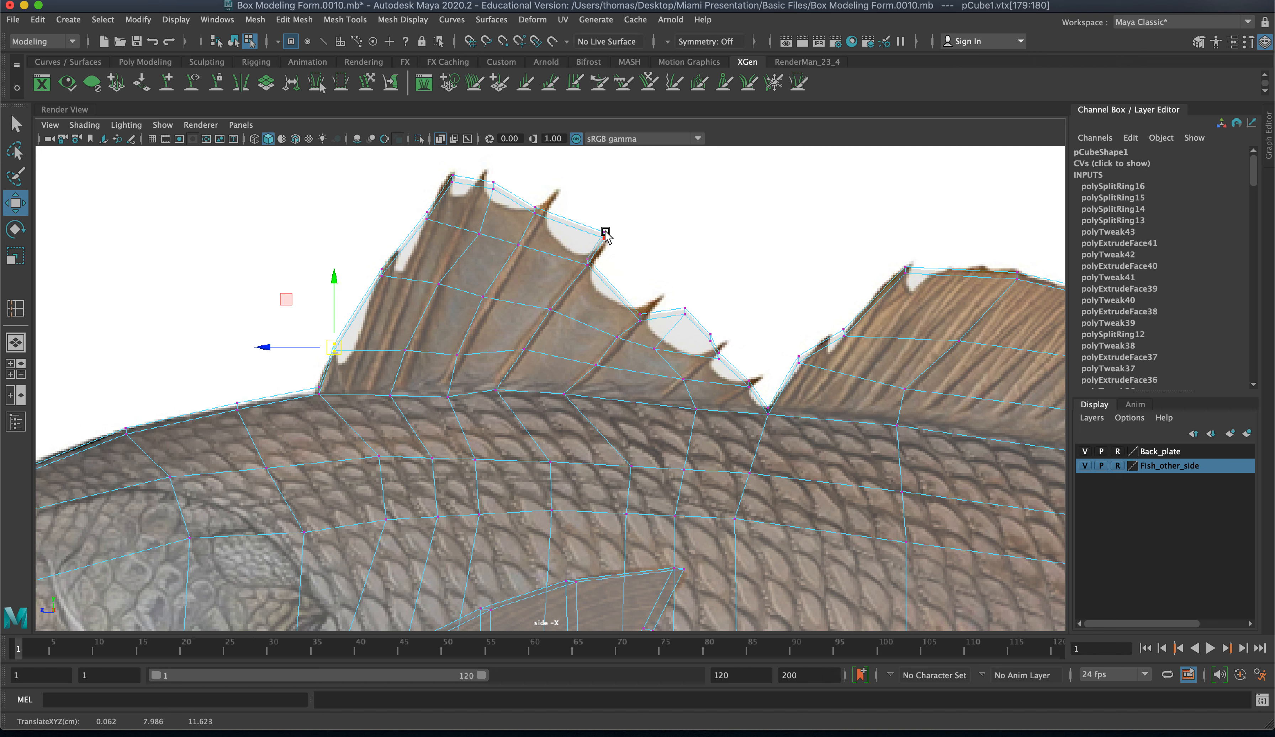
- Align the vertices below and beside the front dorsal fin's peak with the spines, including the interior vertex behind the leading edge
{"action": "left_click", "coordinate": [588, 263]}
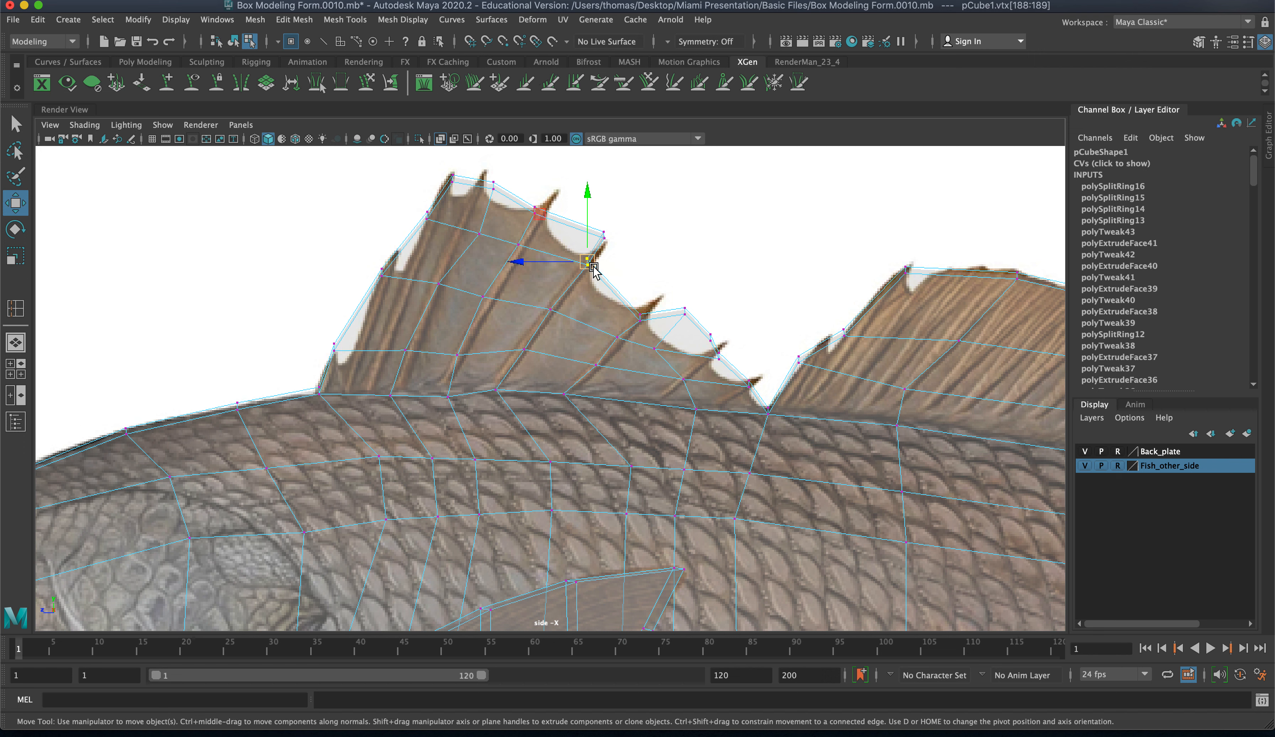
{"action": "left_click_drag", "start_coordinate": [593, 266], "coordinate": [583, 285]}
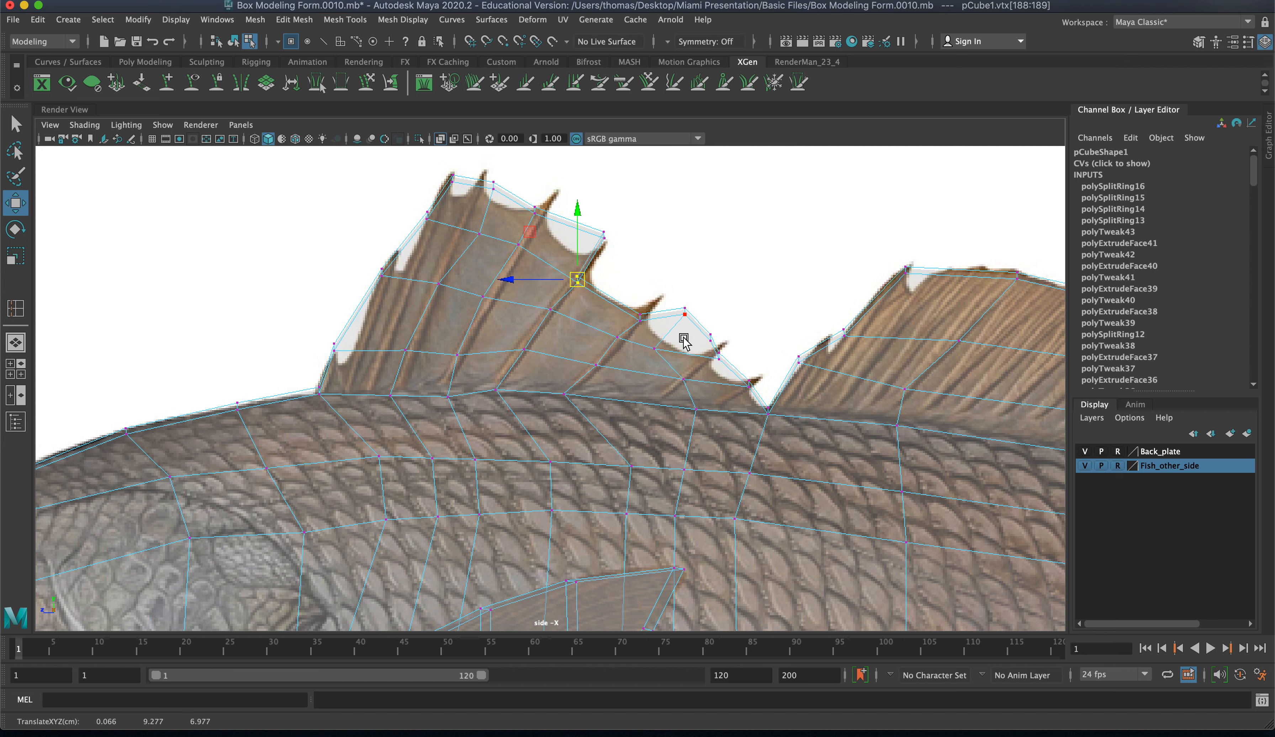
{"action": "left_click_drag", "start_coordinate": [514, 194], "coordinate": [543, 229]}
{"action": "left_click_drag", "start_coordinate": [537, 213], "coordinate": [553, 206]}
{"action": "left_click_drag", "start_coordinate": [477, 170], "coordinate": [498, 197]}
{"action": "left_click_drag", "start_coordinate": [494, 186], "coordinate": [490, 239]}
{"action": "left_click_drag", "start_coordinate": [484, 237], "coordinate": [461, 238]}
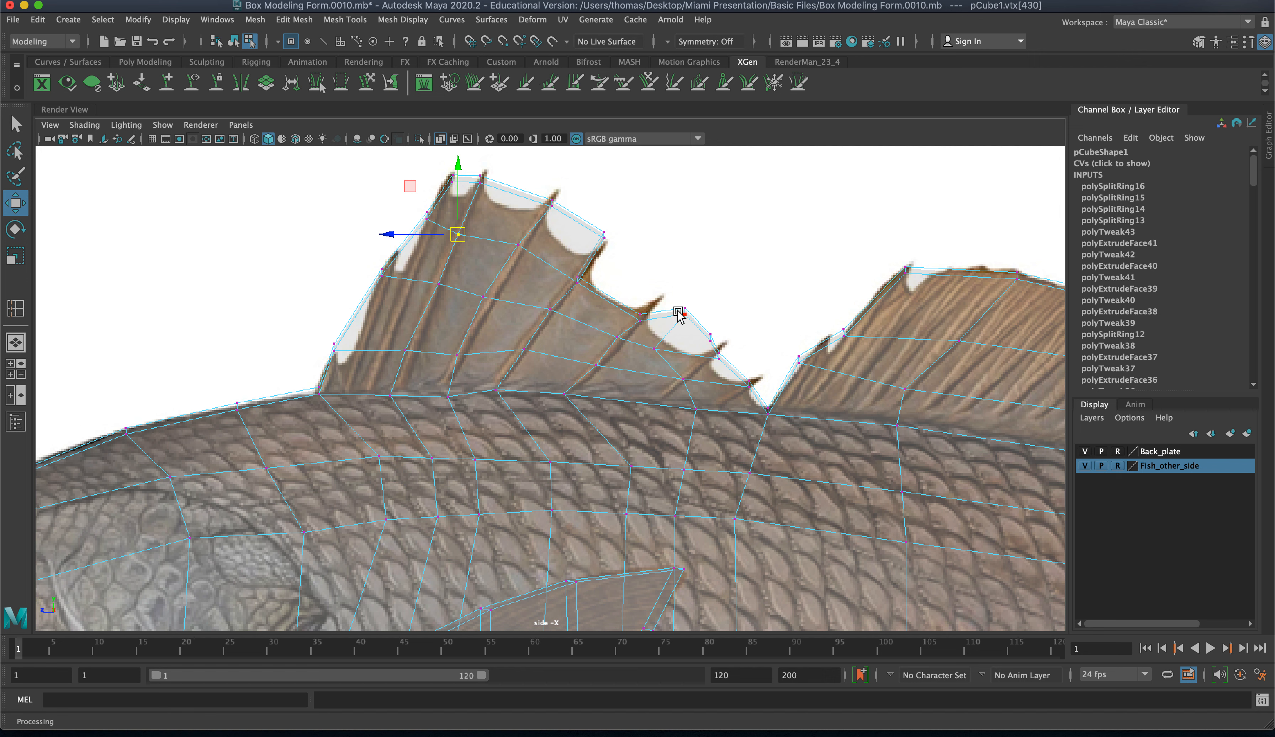
- Shift the rear edge loops' vertices at the front dorsal fin's base and on the body below to even out their spacing
{"action": "left_click", "coordinate": [650, 341]}
{"action": "mouse_move", "coordinate": [653, 344]}
{"action": "left_mouse_down"}
{"action": "mouse_move", "coordinate": [698, 367]}
{"action": "mouse_move", "coordinate": [686, 408]}
{"action": "mouse_move", "coordinate": [654, 407]}
{"action": "left_mouse_up"}
{"action": "left_click", "coordinate": [697, 409]}
{"action": "left_click_drag", "start_coordinate": [618, 450], "coordinate": [640, 472]}
{"action": "left_click_drag", "start_coordinate": [632, 469], "coordinate": [614, 466]}
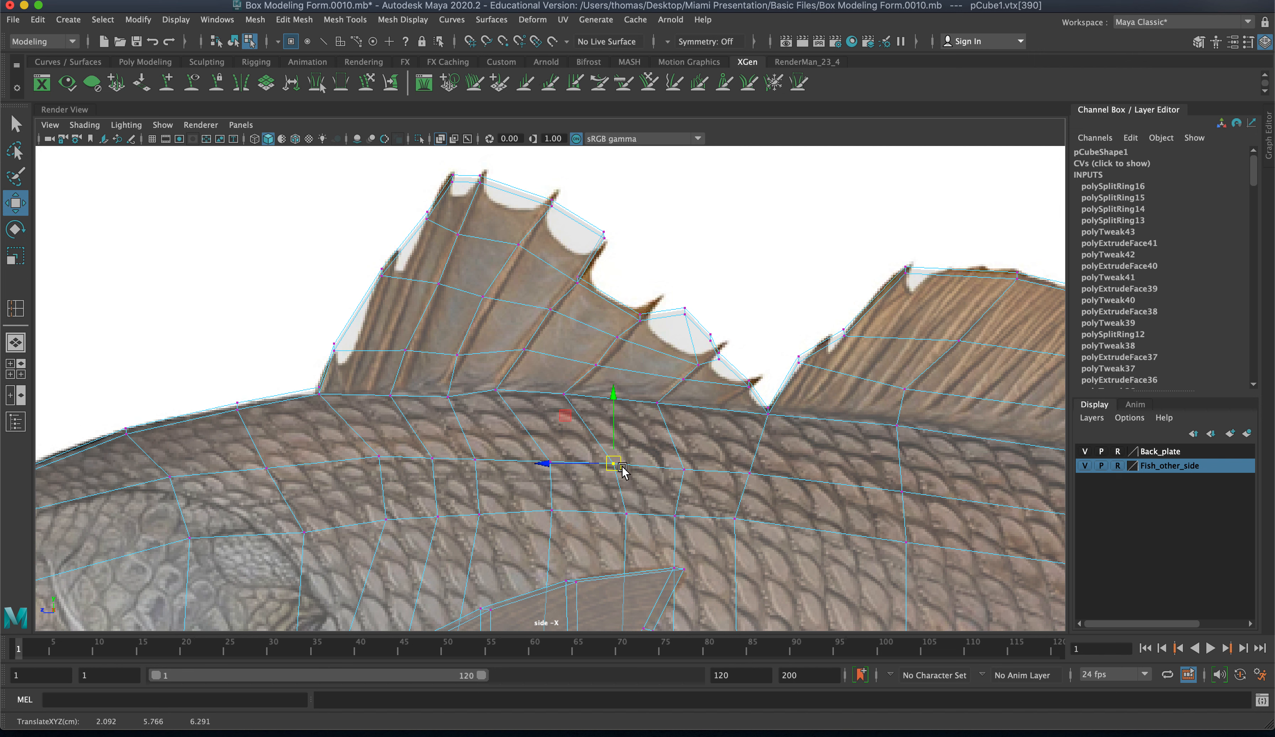
{"action": "left_click", "coordinate": [670, 511]}
{"action": "left_click_drag", "start_coordinate": [675, 515], "coordinate": [691, 515]}
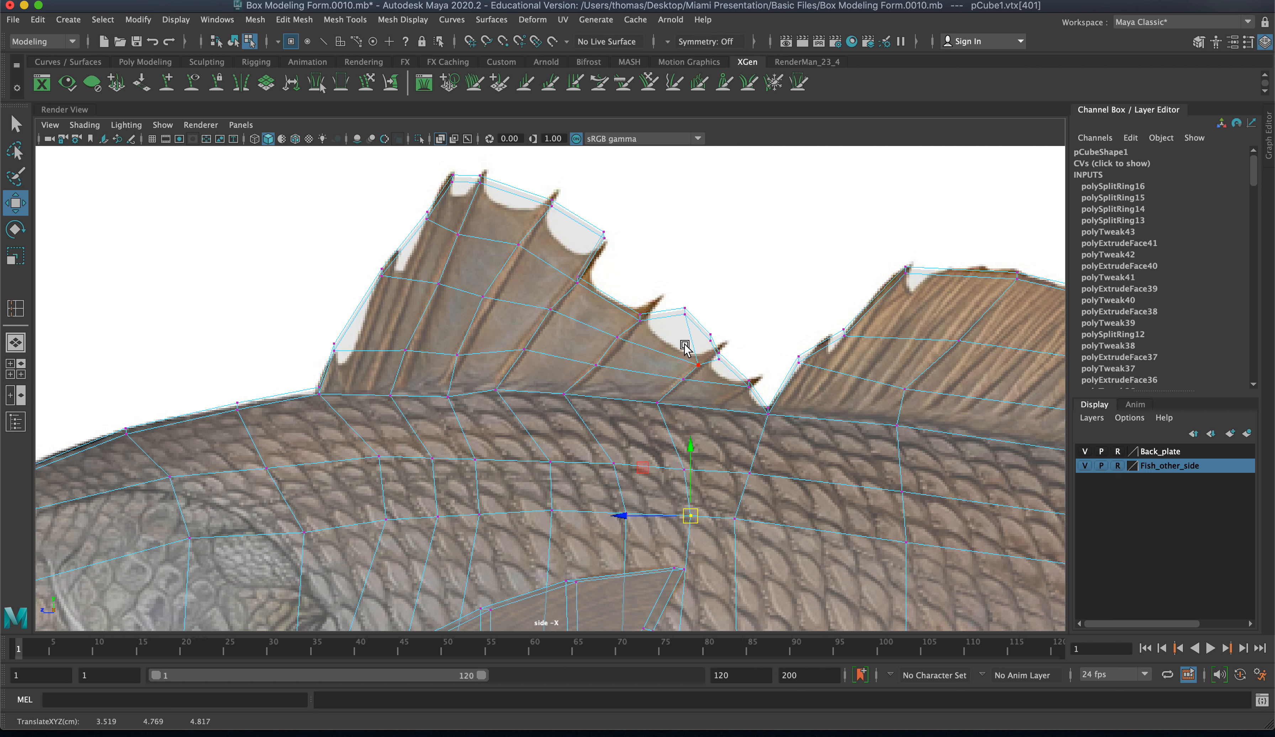
- Move the vertices along the front dorsal fin's rear upper edge to the last spine tips and trailing corner
{"action": "left_click", "coordinate": [698, 365]}
{"action": "left_click_drag", "start_coordinate": [699, 365], "coordinate": [750, 390]}
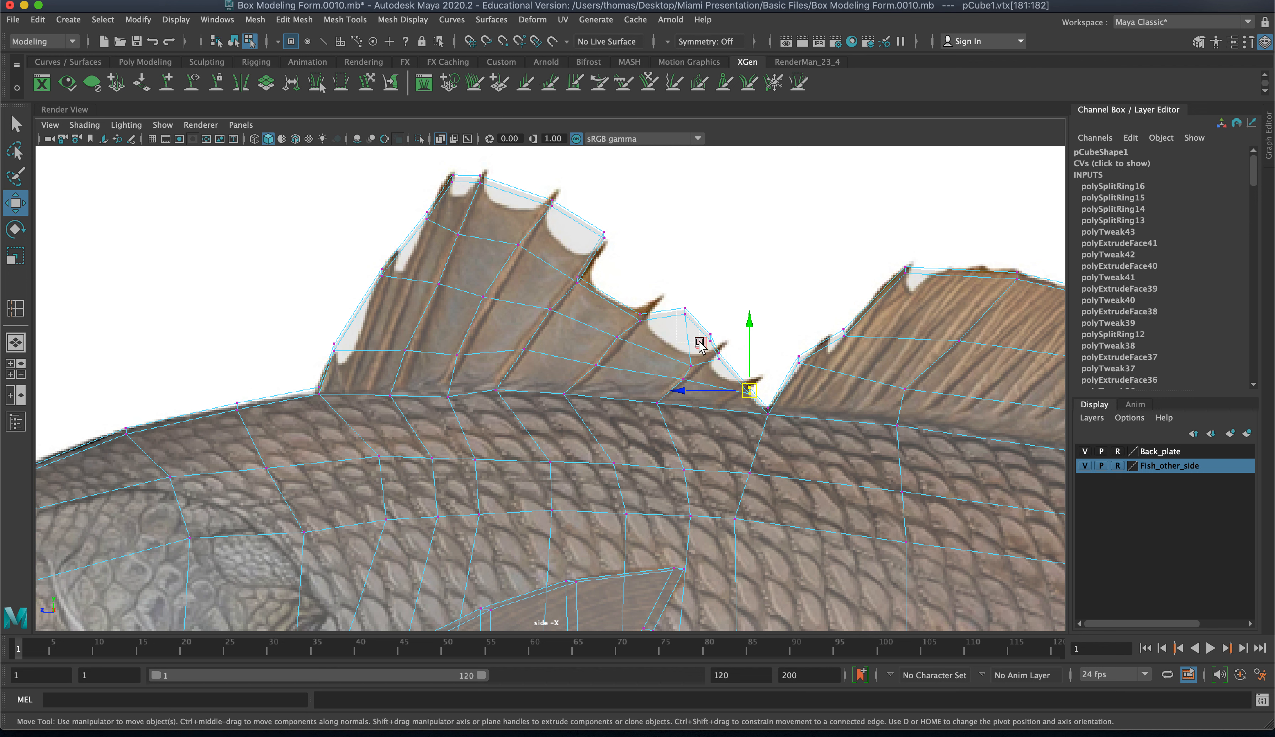
{"action": "left_click_drag", "start_coordinate": [676, 298], "coordinate": [716, 348]}
{"action": "left_click", "coordinate": [725, 322]}
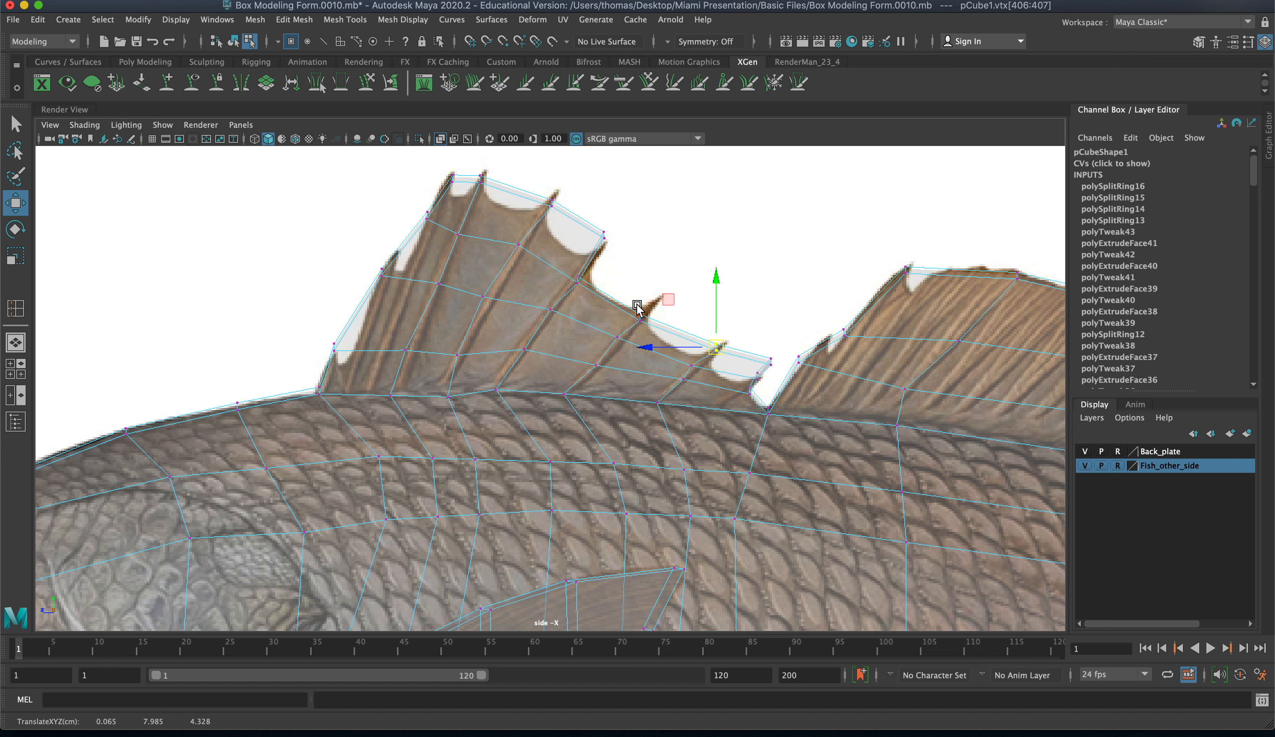
{"action": "mouse_move", "coordinate": [637, 305]}
{"action": "left_mouse_down"}
{"action": "mouse_move", "coordinate": [675, 336]}
{"action": "mouse_move", "coordinate": [654, 310]}
{"action": "left_mouse_up"}
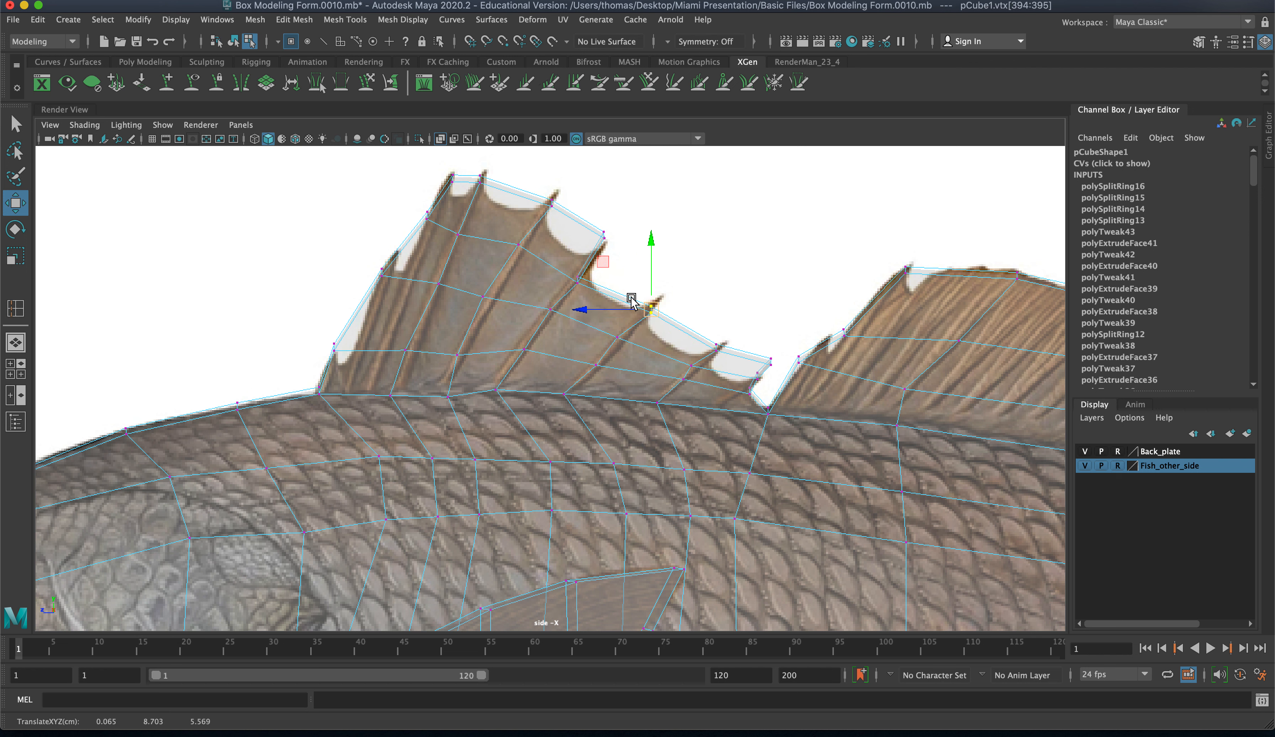
{"action": "left_click_drag", "start_coordinate": [589, 215], "coordinate": [612, 242]}
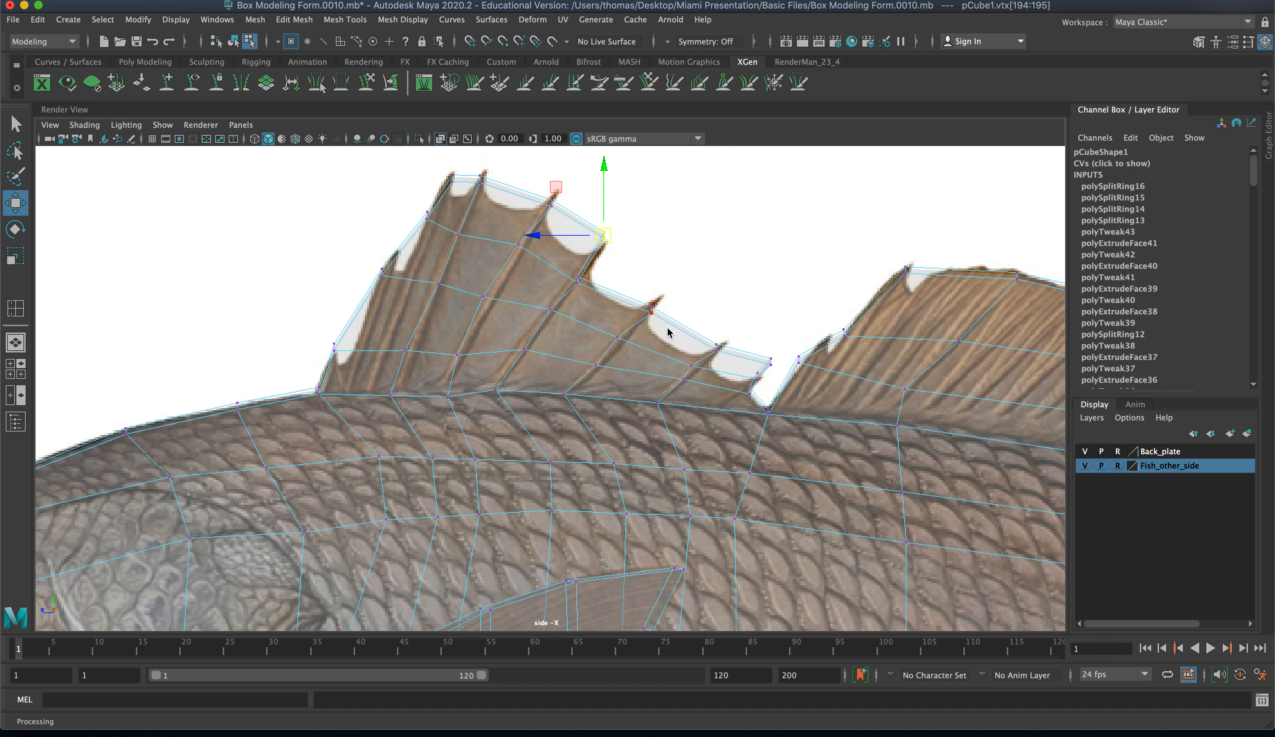
- Extrude the webbing faces between two rear spines of the front dorsal fin and scale them inward
{"action": "right_click_drag", "start_coordinate": [668, 328], "coordinate": [669, 358]}
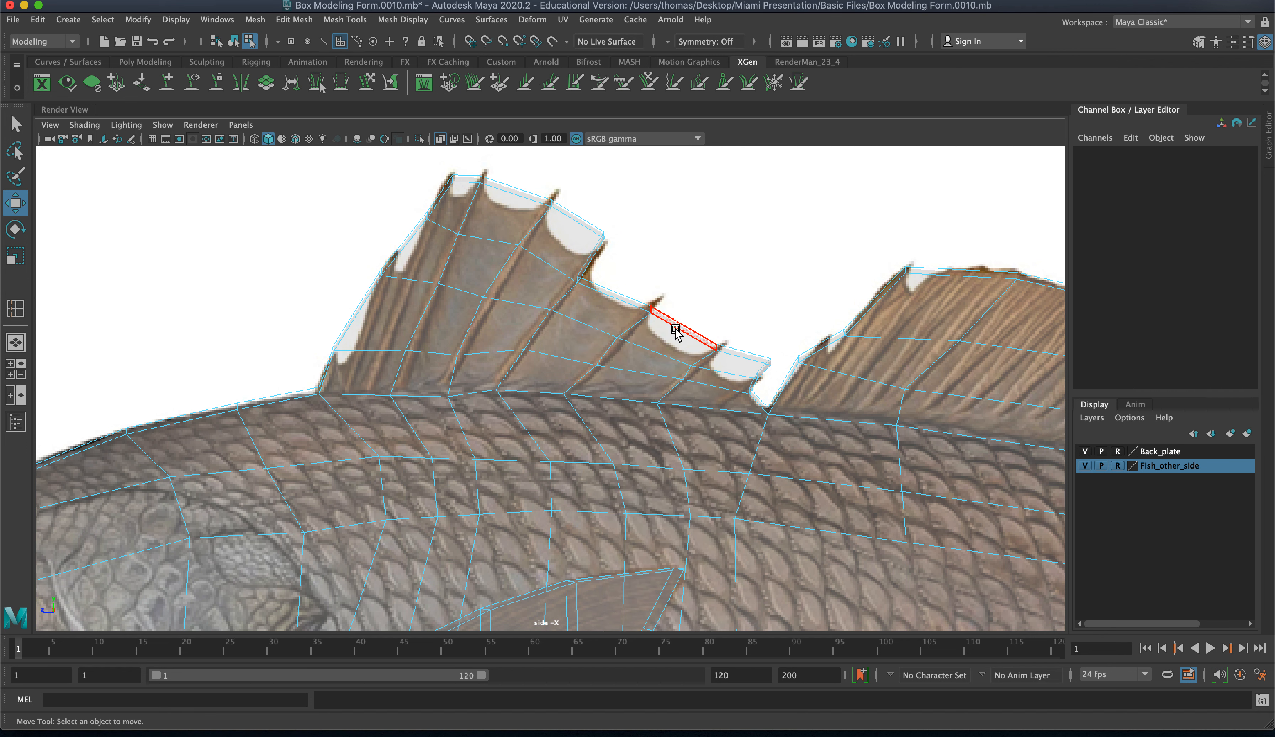
{"action": "left_click", "coordinate": [676, 331]}
{"action": "key", "text": "space"}
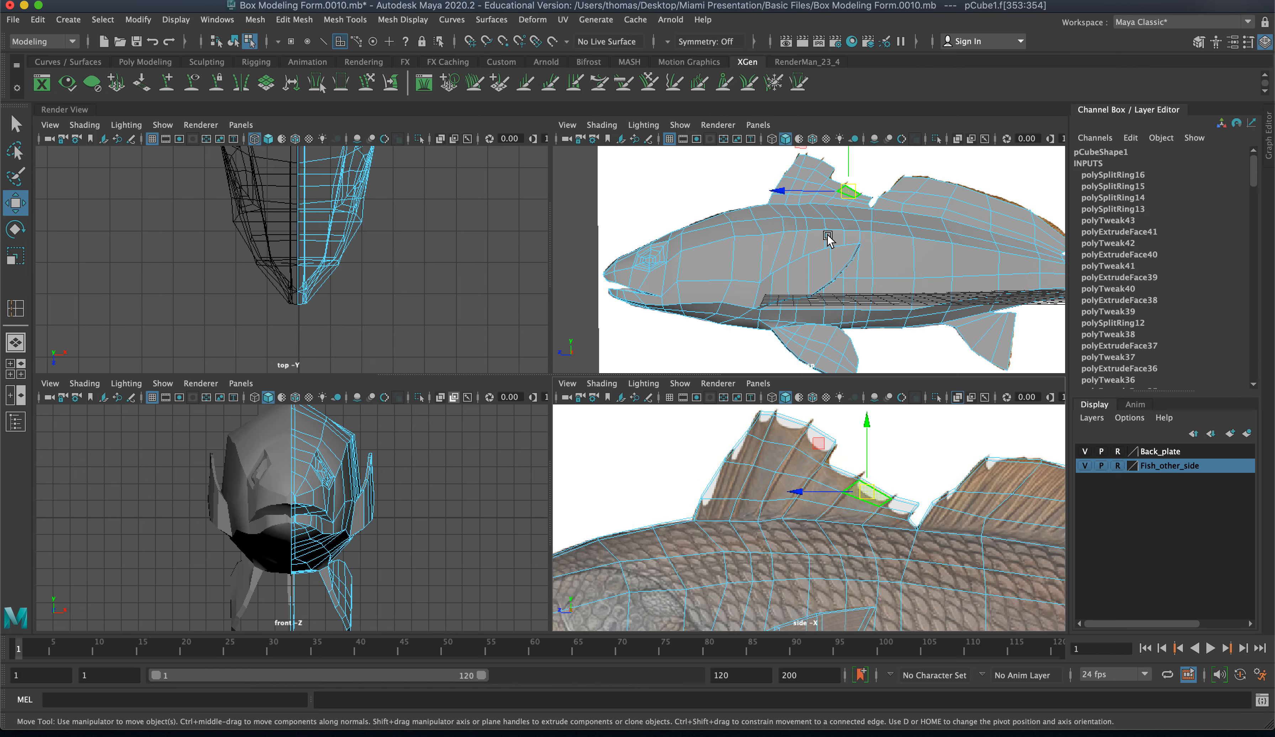
{"action": "key", "text": "space"}
{"action": "key", "text": "f"}
{"action": "left_click_drag", "start_coordinate": [704, 258], "coordinate": [692, 374], "text": "alt"}
{"action": "right_click_drag", "start_coordinate": [754, 388], "coordinate": [597, 347], "text": "alt"}
{"action": "left_click_drag", "start_coordinate": [597, 349], "coordinate": [626, 395], "text": "alt"}
{"action": "right_click_drag", "start_coordinate": [629, 409], "coordinate": [618, 443], "text": "shift"}
{"action": "key", "text": "r"}
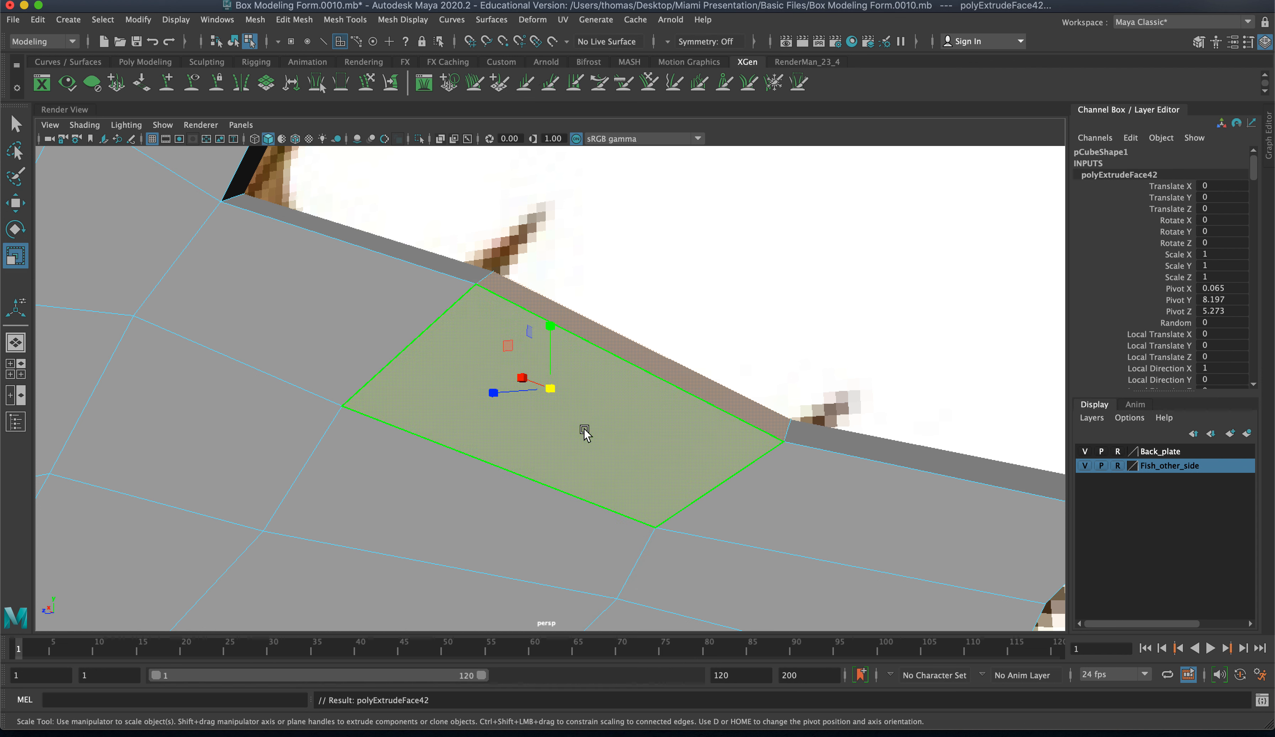
{"action": "left_click_drag", "start_coordinate": [552, 394], "coordinate": [500, 394]}
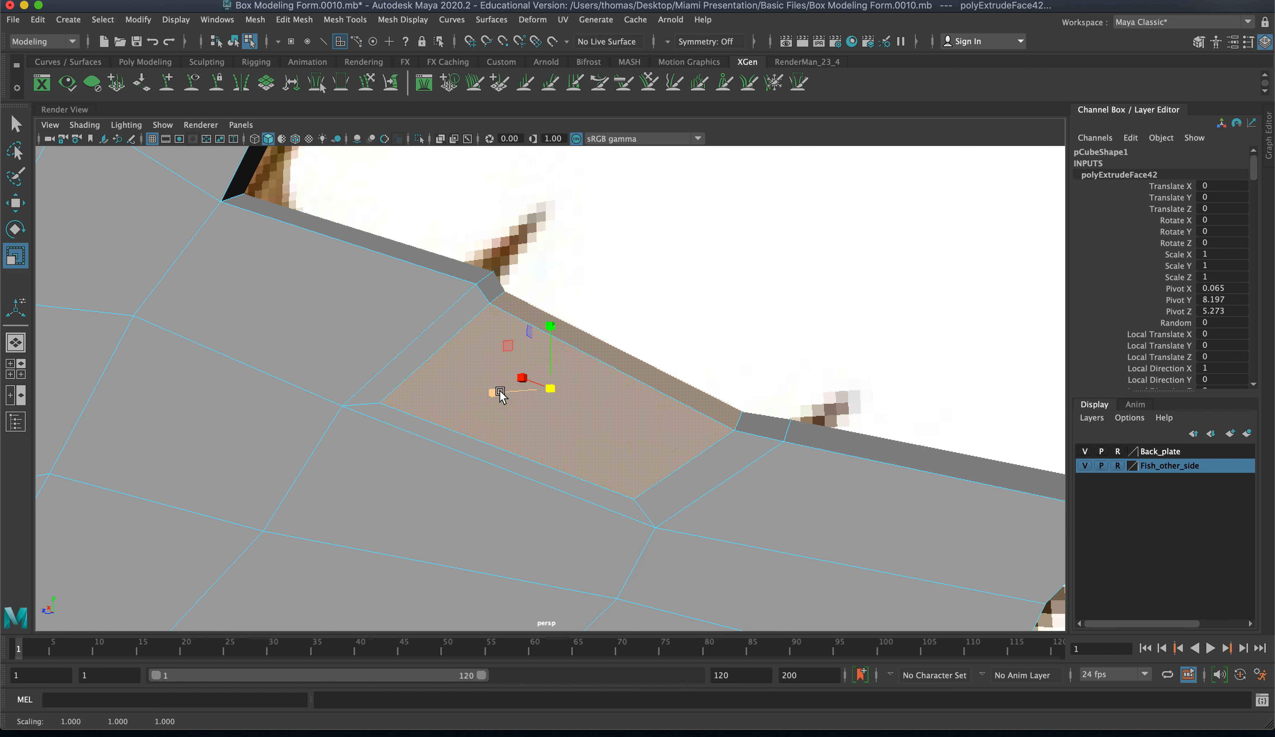
- Move the inset's lower vertices and the adjoining spine vertices down into the fin, below the webbing's curved edge in the reference
{"action": "key", "text": "space"}
{"action": "key", "text": "space"}
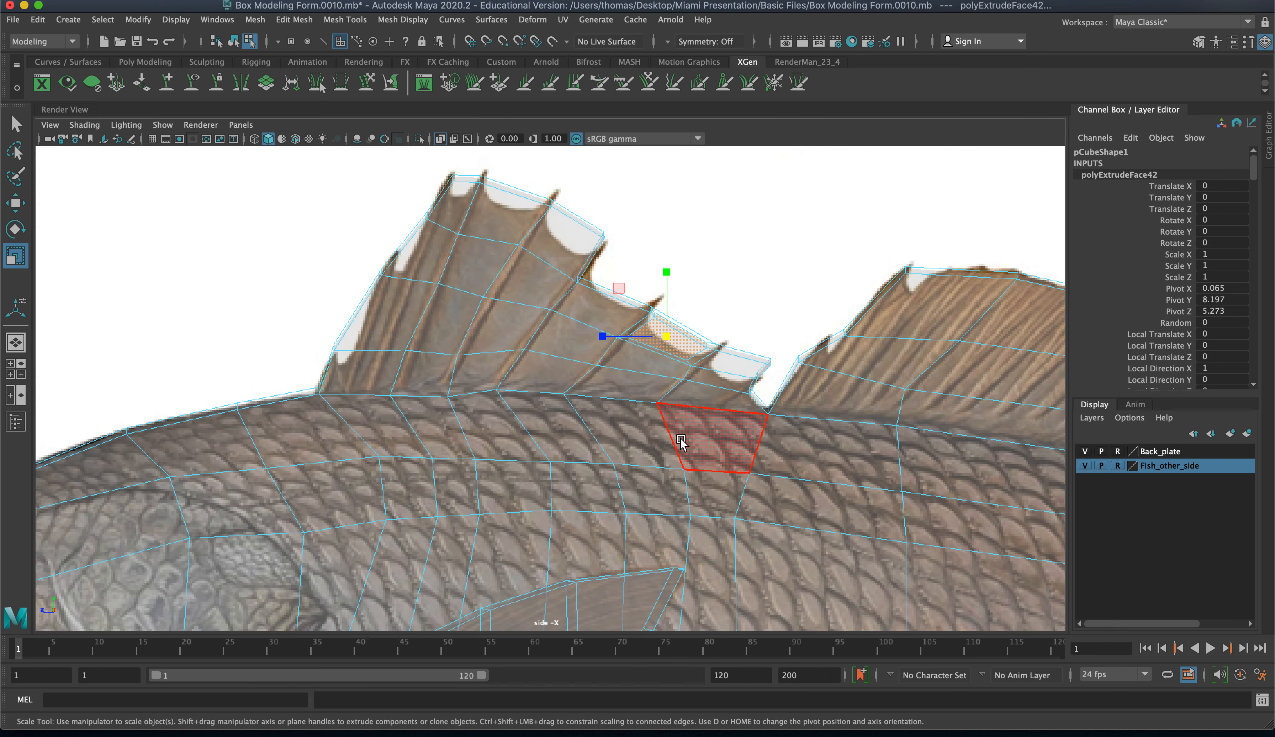
{"action": "right_click_drag", "start_coordinate": [563, 385], "coordinate": [954, 431], "text": "alt"}
{"action": "middle_click_drag", "start_coordinate": [751, 300], "coordinate": [600, 336], "text": "alt"}
{"action": "left_click_drag", "start_coordinate": [600, 337], "coordinate": [566, 334]}
{"action": "right_click_drag", "start_coordinate": [566, 335], "coordinate": [880, 396], "text": "alt"}
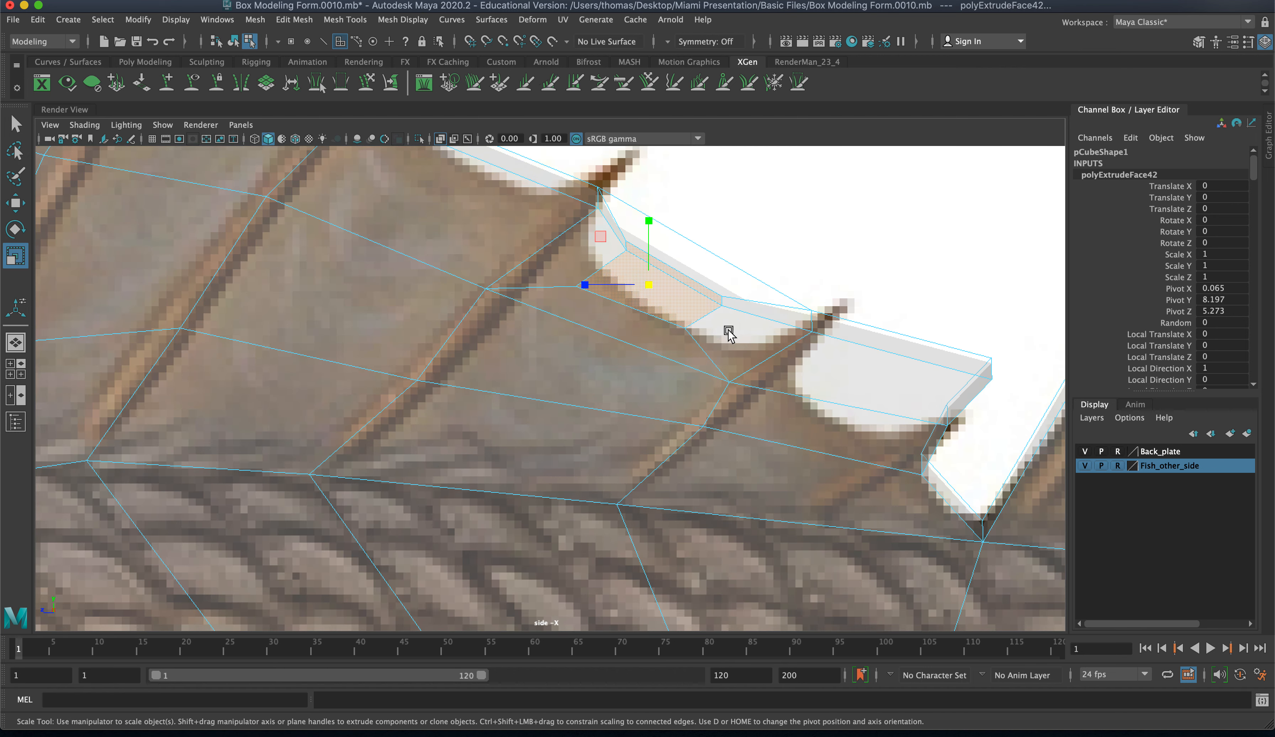
{"action": "middle_click_drag", "start_coordinate": [729, 332], "coordinate": [631, 384], "text": "alt"}
{"action": "right_click_drag", "start_coordinate": [526, 313], "coordinate": [458, 304]}
{"action": "left_click", "coordinate": [482, 338]}
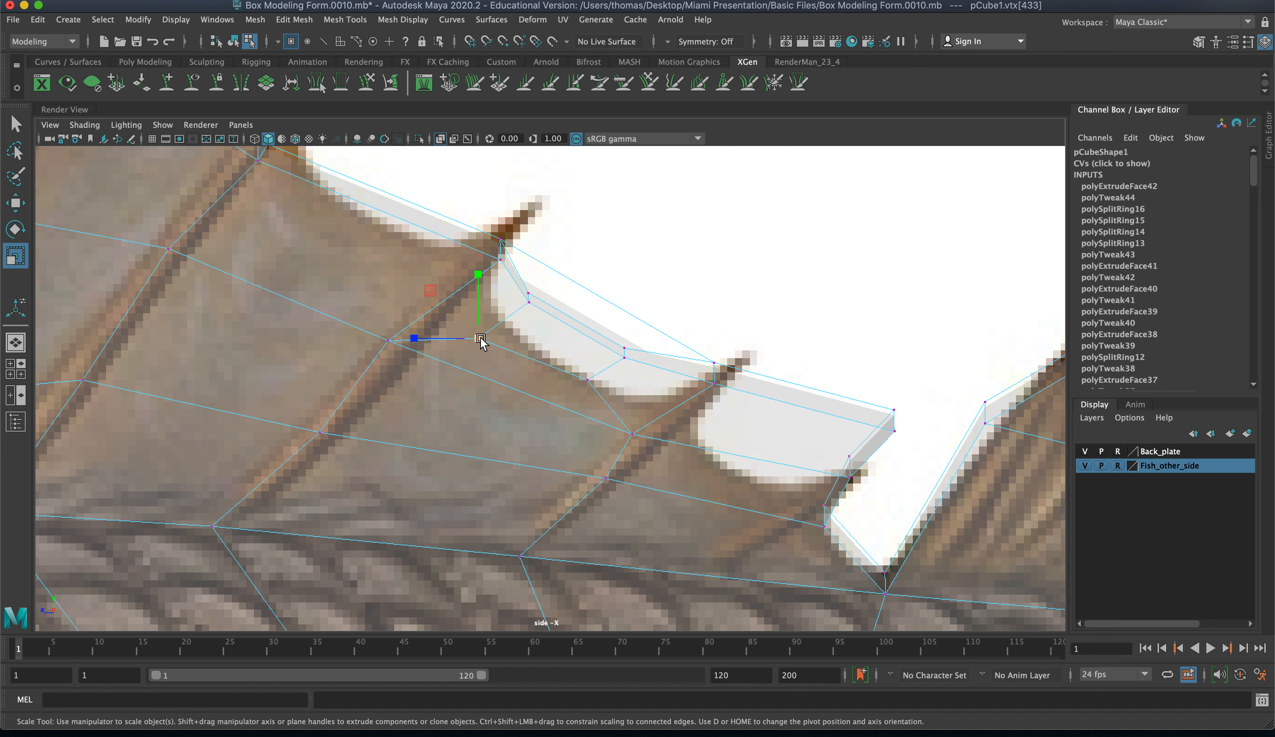
{"action": "left_click", "coordinate": [478, 338], "text": "shift"}
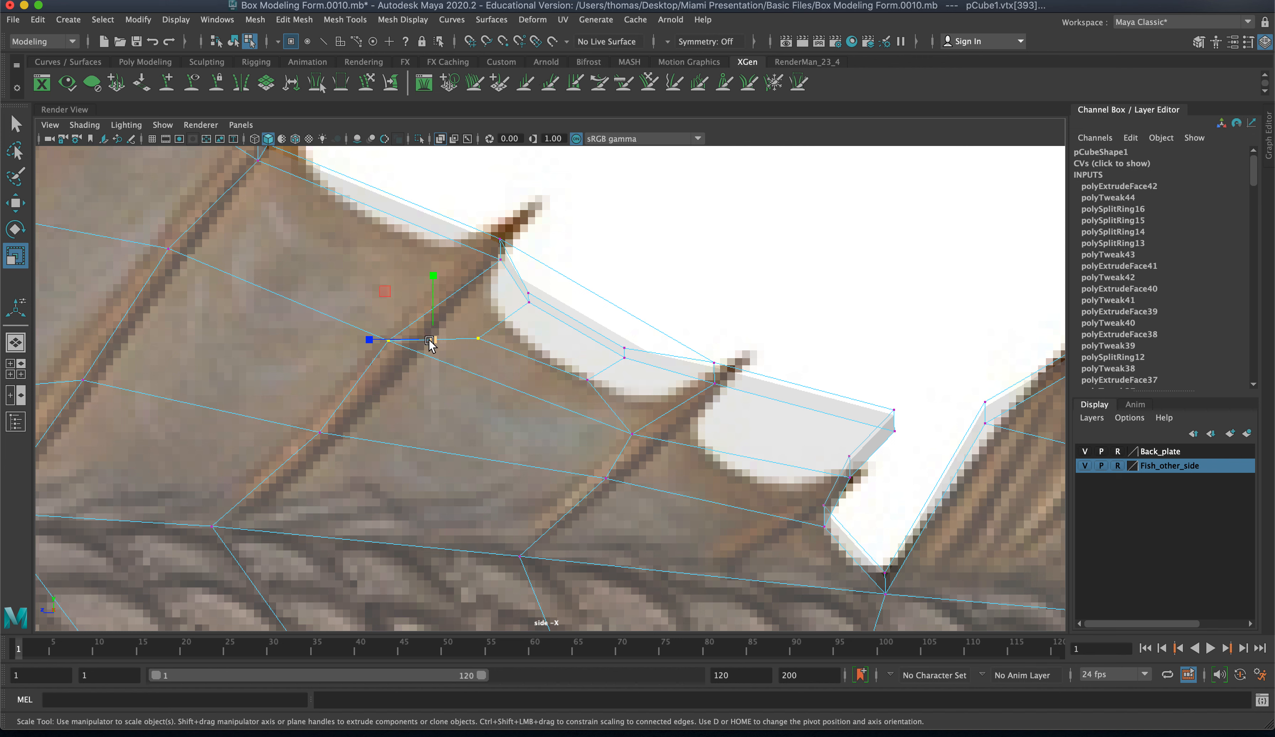
{"action": "key", "text": "w"}
{"action": "left_click_drag", "start_coordinate": [432, 339], "coordinate": [420, 362]}
{"action": "left_click", "coordinate": [586, 379]}
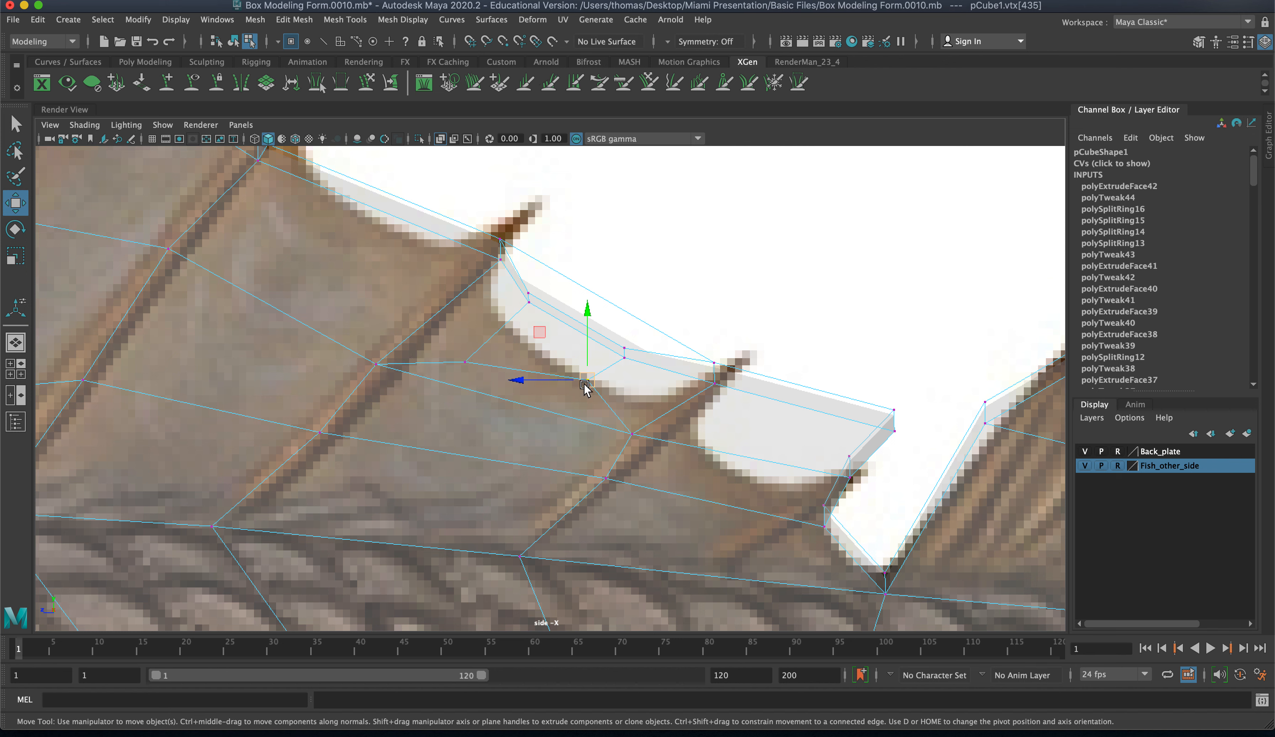
{"action": "left_click_drag", "start_coordinate": [586, 379], "coordinate": [575, 399]}
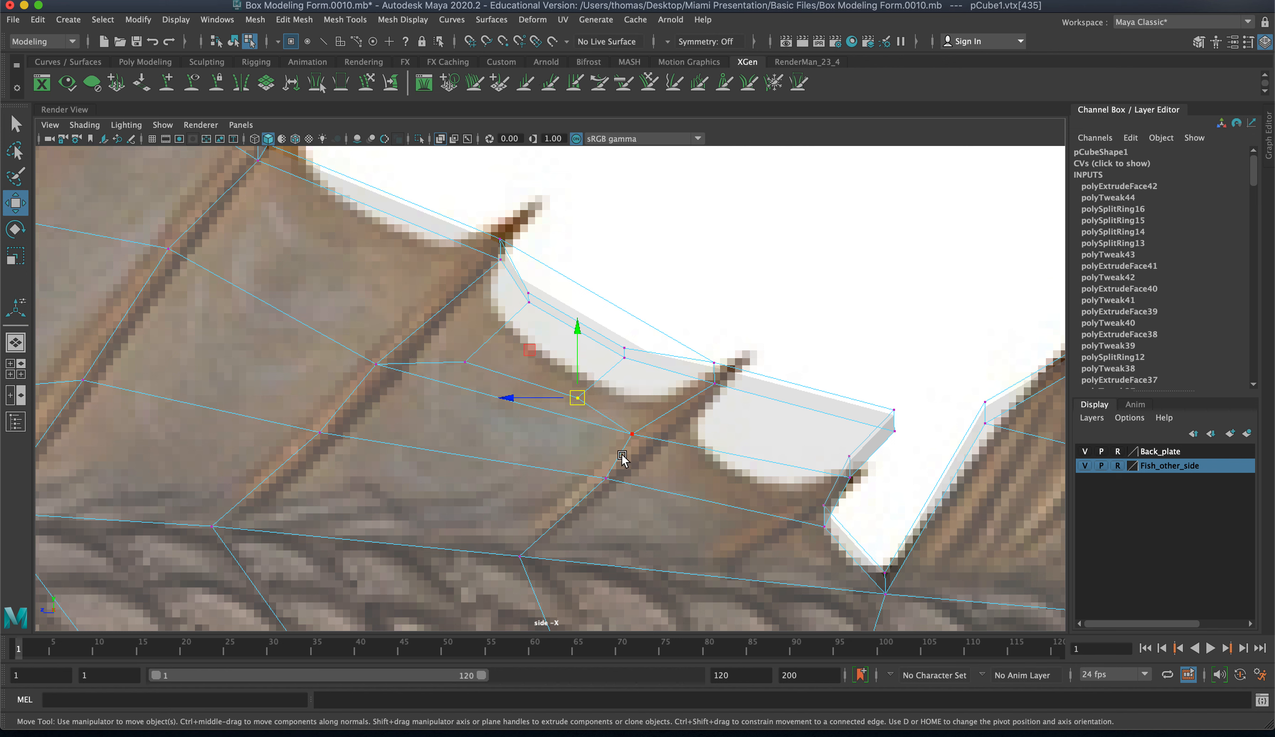
{"action": "left_click_drag", "start_coordinate": [632, 433], "coordinate": [599, 490]}
- Move the inset's upper vertices down to the curved webbing edge and the outer vertices out to the two spine tips
{"action": "left_click_drag", "start_coordinate": [544, 320], "coordinate": [516, 326]}
{"action": "left_click_drag", "start_coordinate": [609, 336], "coordinate": [602, 393]}
{"action": "left_click_drag", "start_coordinate": [693, 354], "coordinate": [729, 376]}
{"action": "left_click_drag", "start_coordinate": [715, 364], "coordinate": [736, 367]}
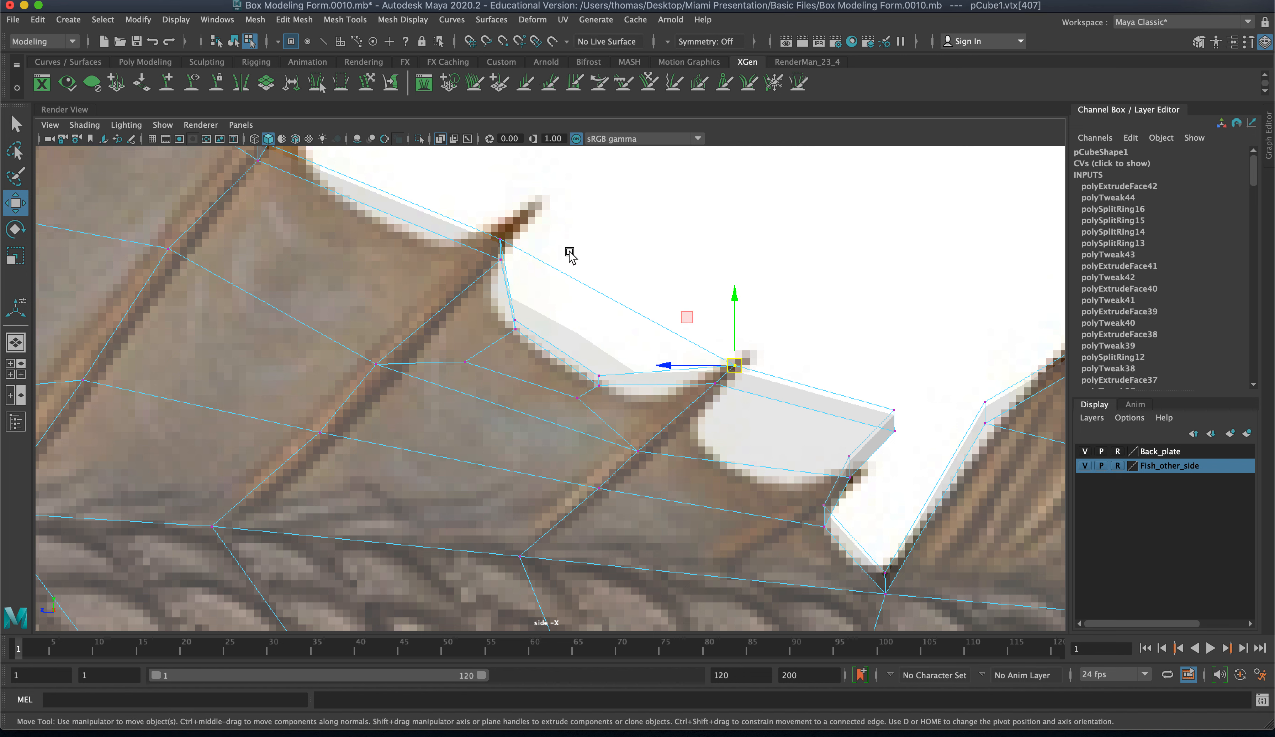
{"action": "left_click", "coordinate": [500, 239]}
{"action": "left_click_drag", "start_coordinate": [500, 239], "coordinate": [522, 231]}
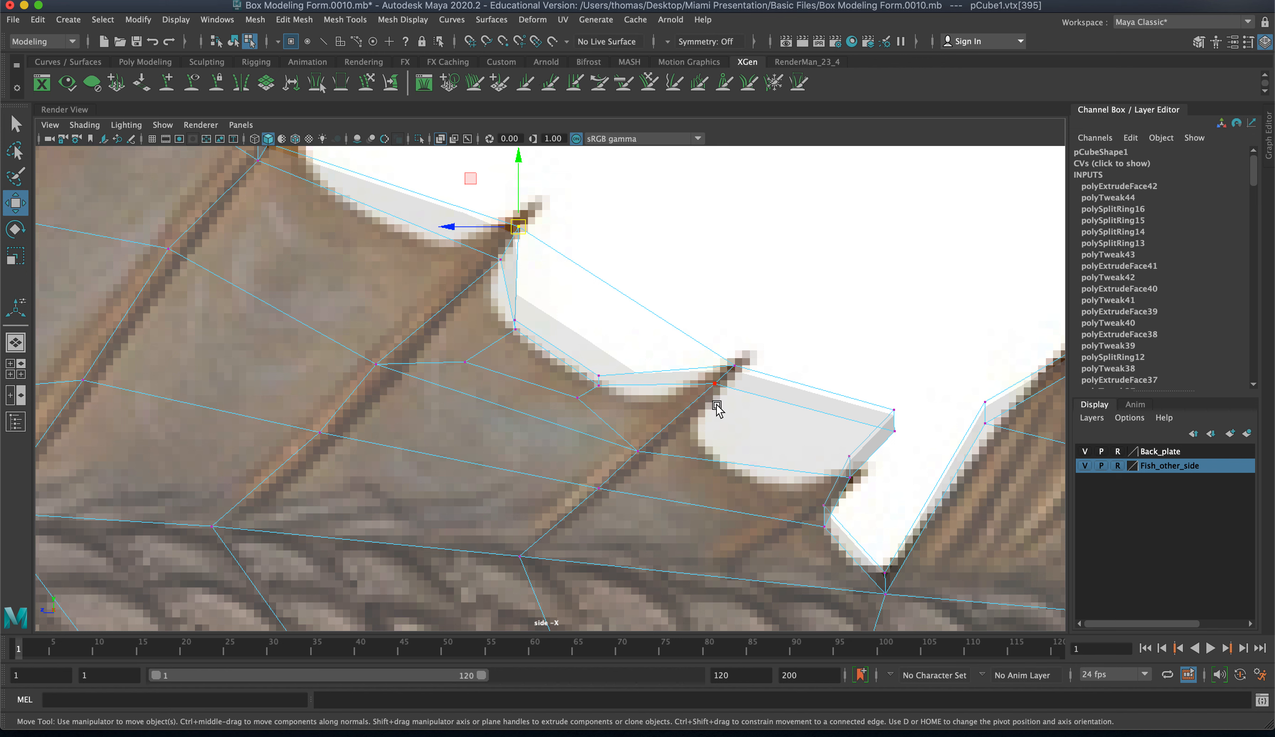
- Delete the outer edge face spanning the notch between the two spine tips
{"action": "right_click_drag", "start_coordinate": [643, 335], "coordinate": [643, 370]}
{"action": "left_click", "coordinate": [632, 324]}
{"action": "left_click", "coordinate": [629, 322]}
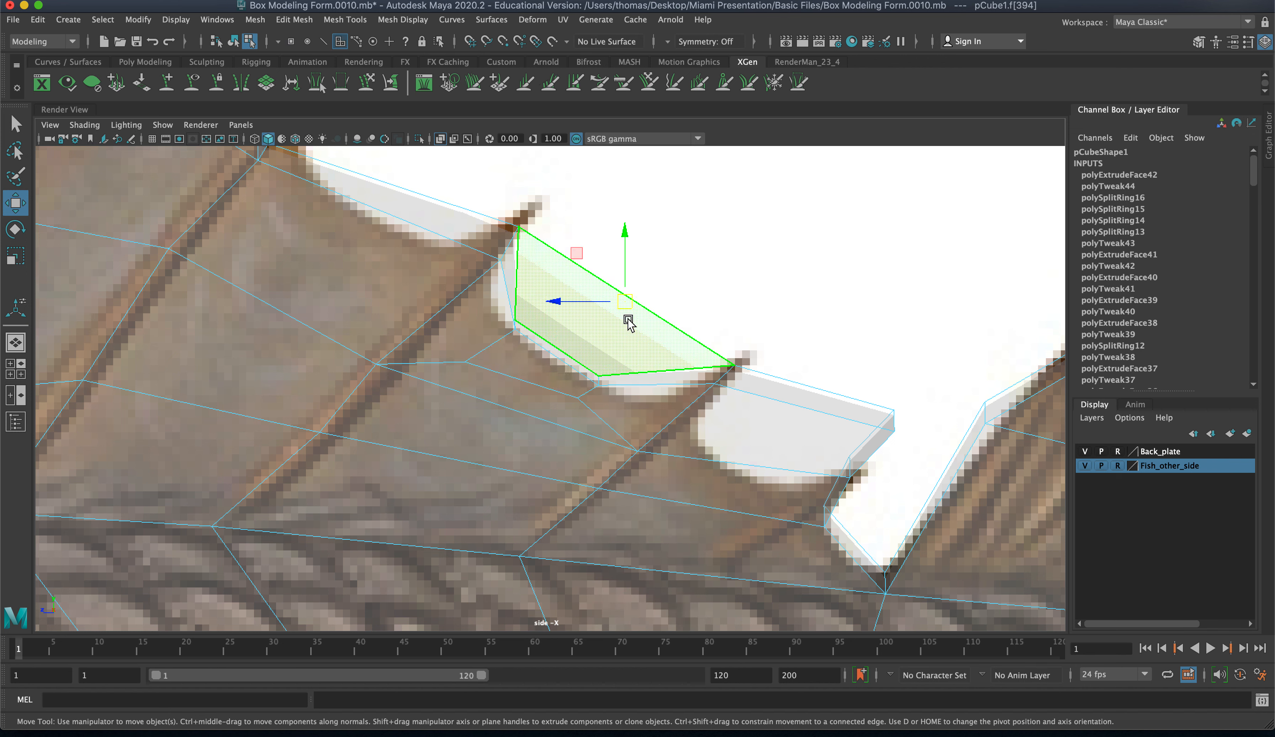
{"action": "key", "text": "Delete"}
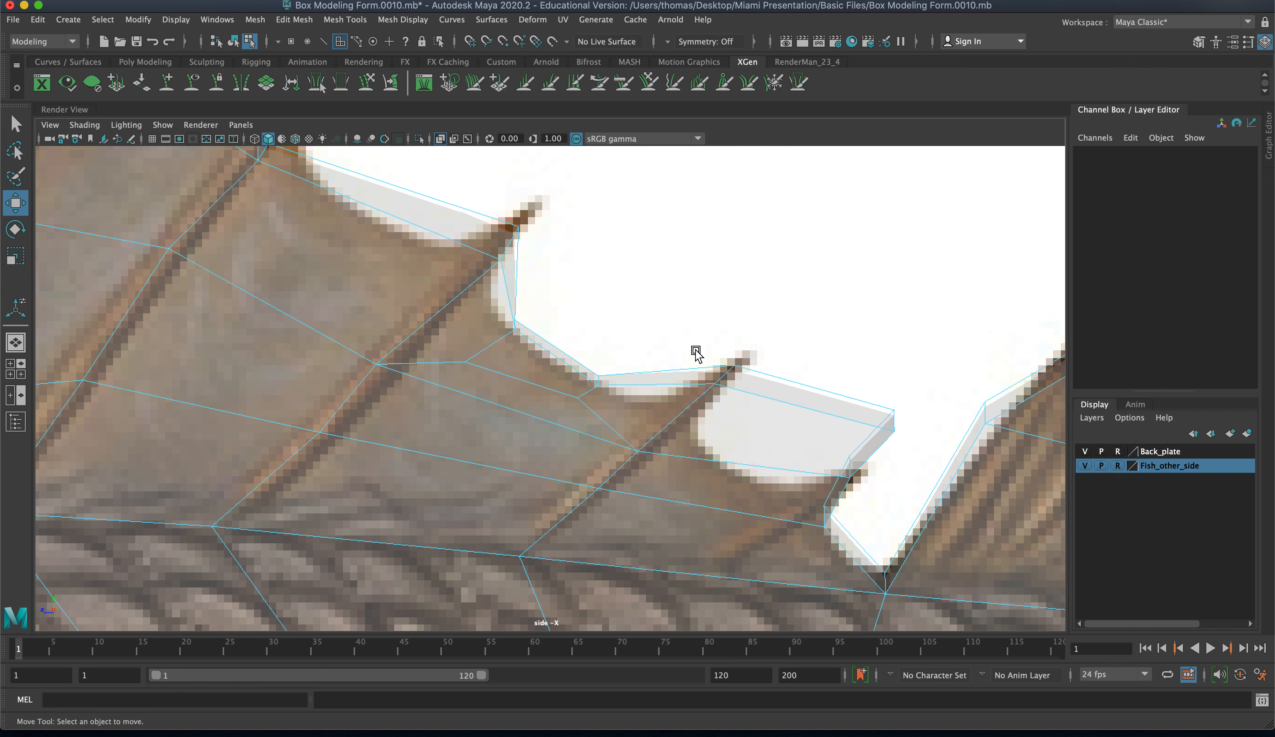
- Extrude the faces of the front dorsal fin's last webbing section and scale them inward
{"action": "right_click_drag", "start_coordinate": [794, 390], "coordinate": [791, 433]}
{"action": "left_click", "coordinate": [790, 433]}
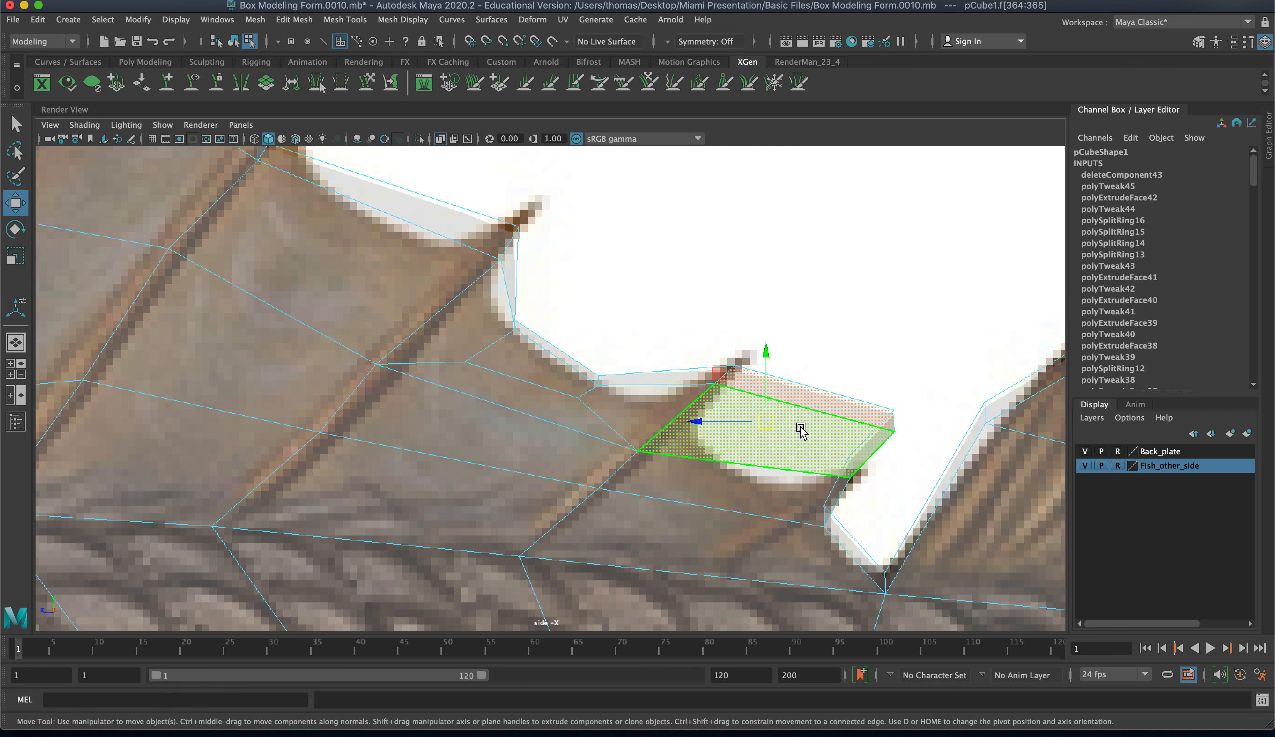
{"action": "mouse_move", "coordinate": [804, 428]}
{"action": "right_mouse_down", "text": "shift"}
{"action": "mouse_move", "coordinate": [805, 463]}
{"action": "mouse_move", "coordinate": [806, 450]}
{"action": "right_mouse_up", "text": "shift"}
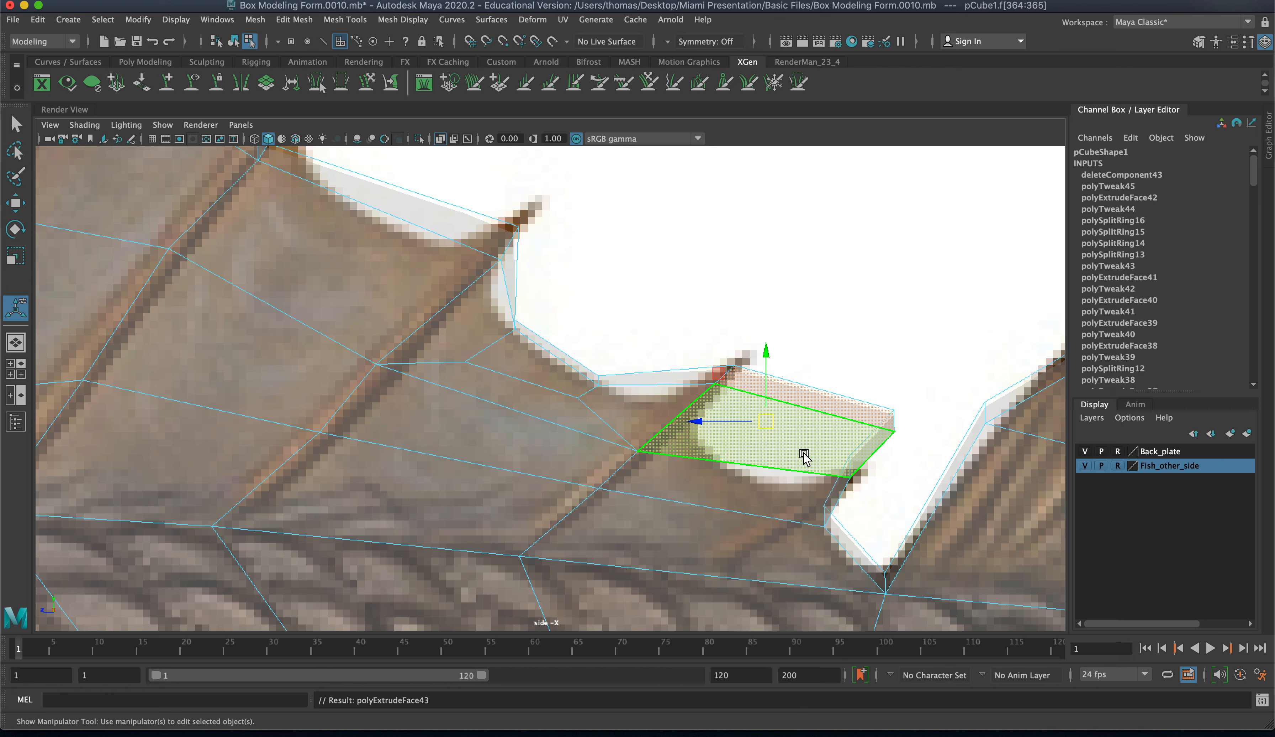
{"action": "key", "text": "r"}
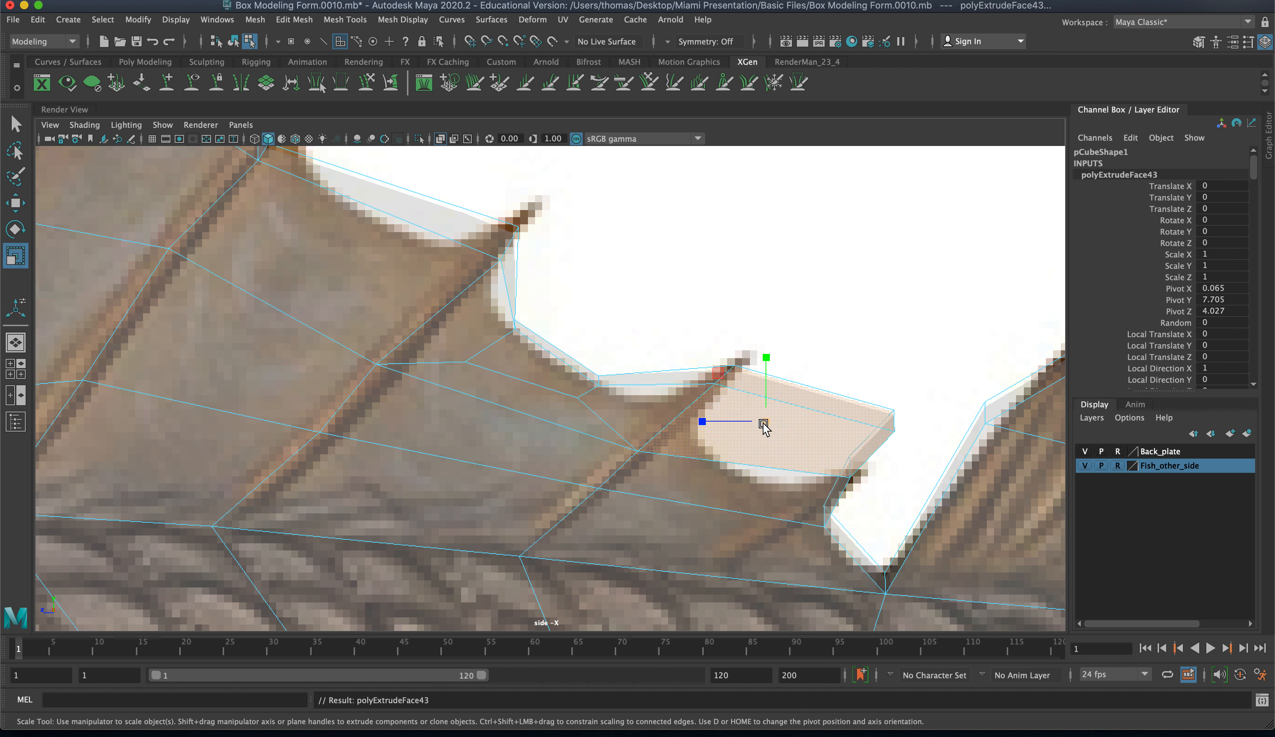
{"action": "left_click_drag", "start_coordinate": [764, 424], "coordinate": [704, 423]}
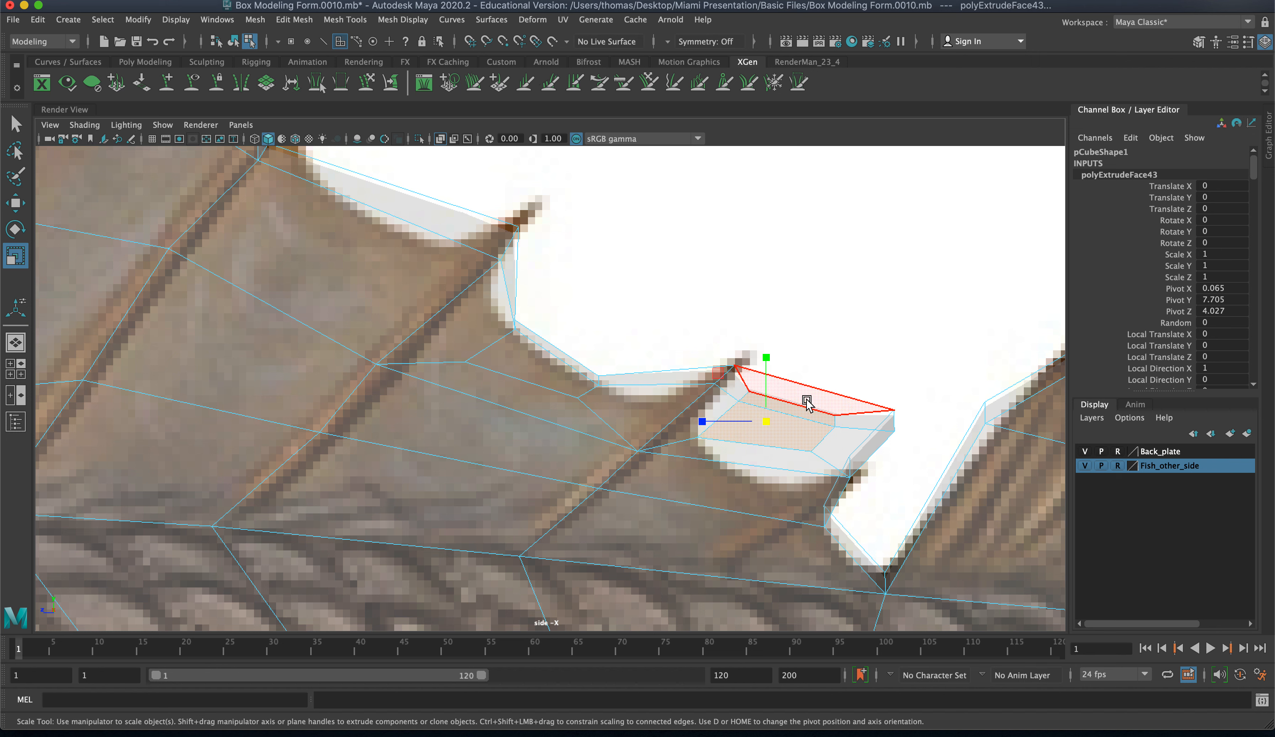
- Delete the outer edge face above the last webbing section's inset
{"action": "right_click_drag", "start_coordinate": [819, 388], "coordinate": [820, 427]}
{"action": "left_click", "coordinate": [820, 404]}
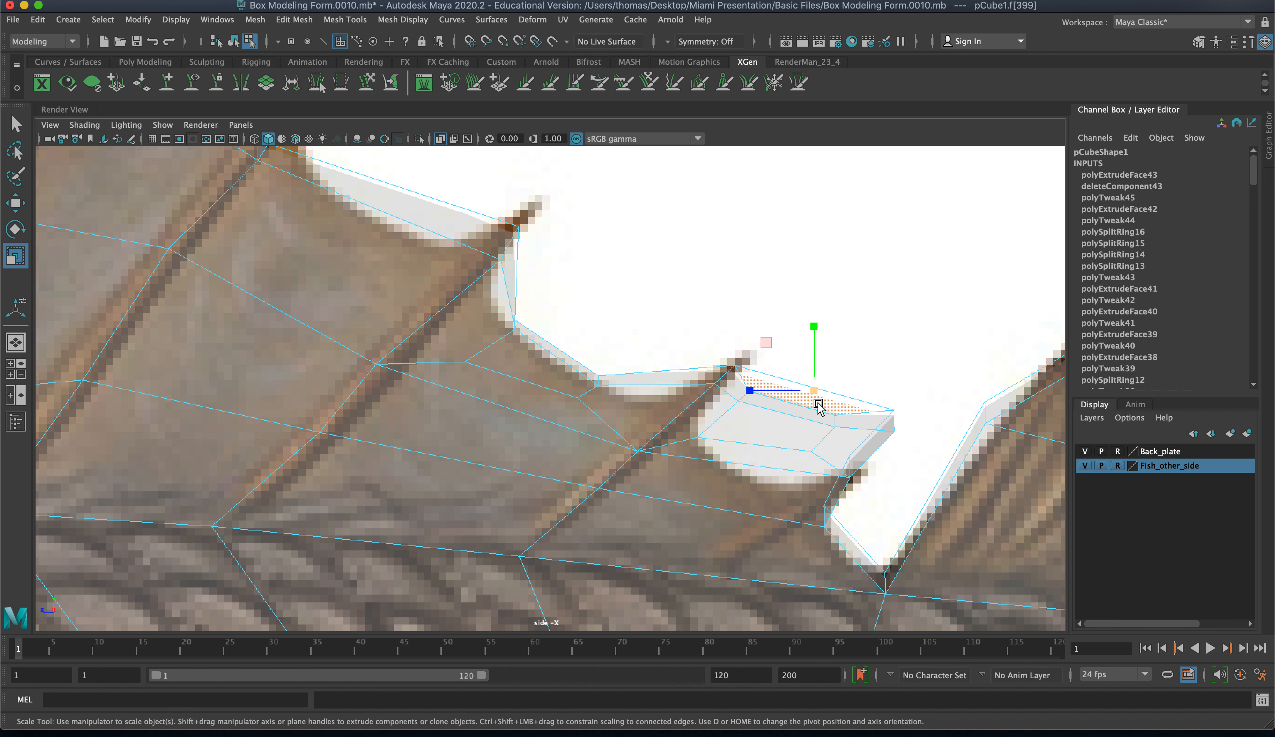
{"action": "left_click", "coordinate": [819, 405]}
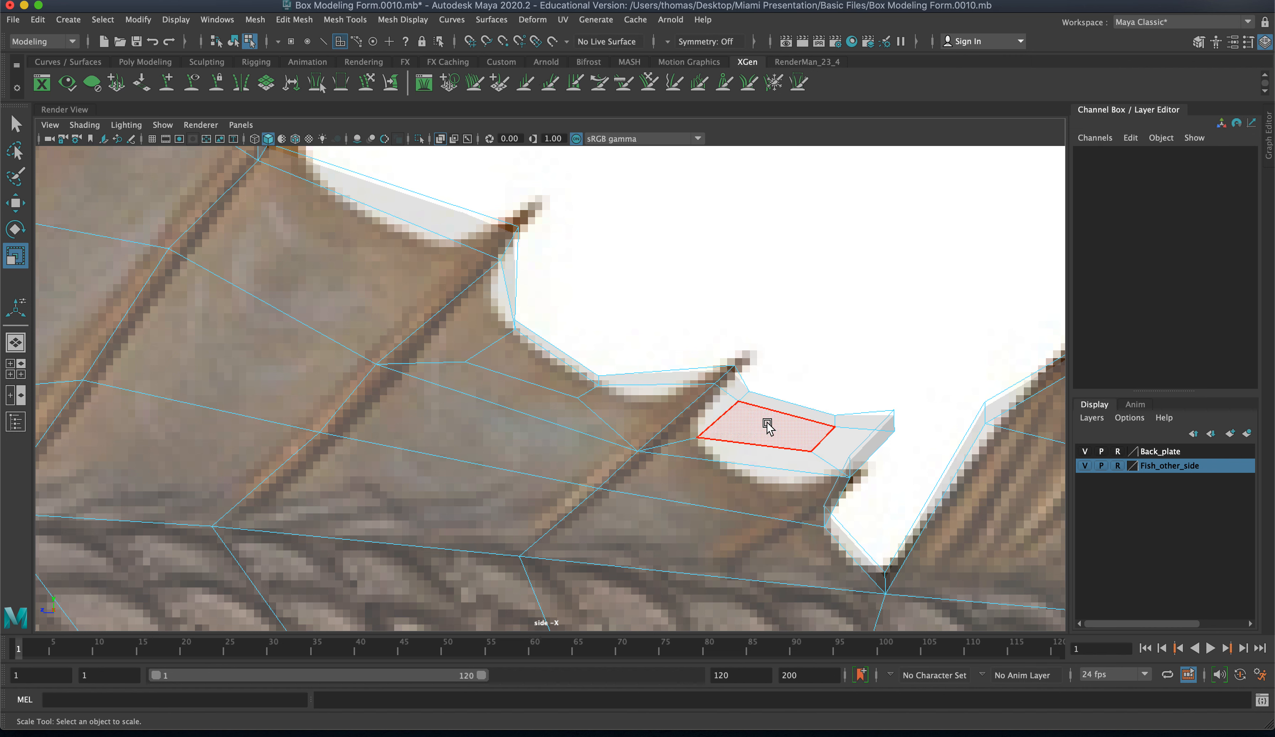
- Lower the last full spine's interior vertices along the spine and move the trailing-edge vertices down toward the fin's base
{"action": "right_click_drag", "start_coordinate": [669, 389], "coordinate": [600, 388]}
{"action": "left_click", "coordinate": [648, 462]}
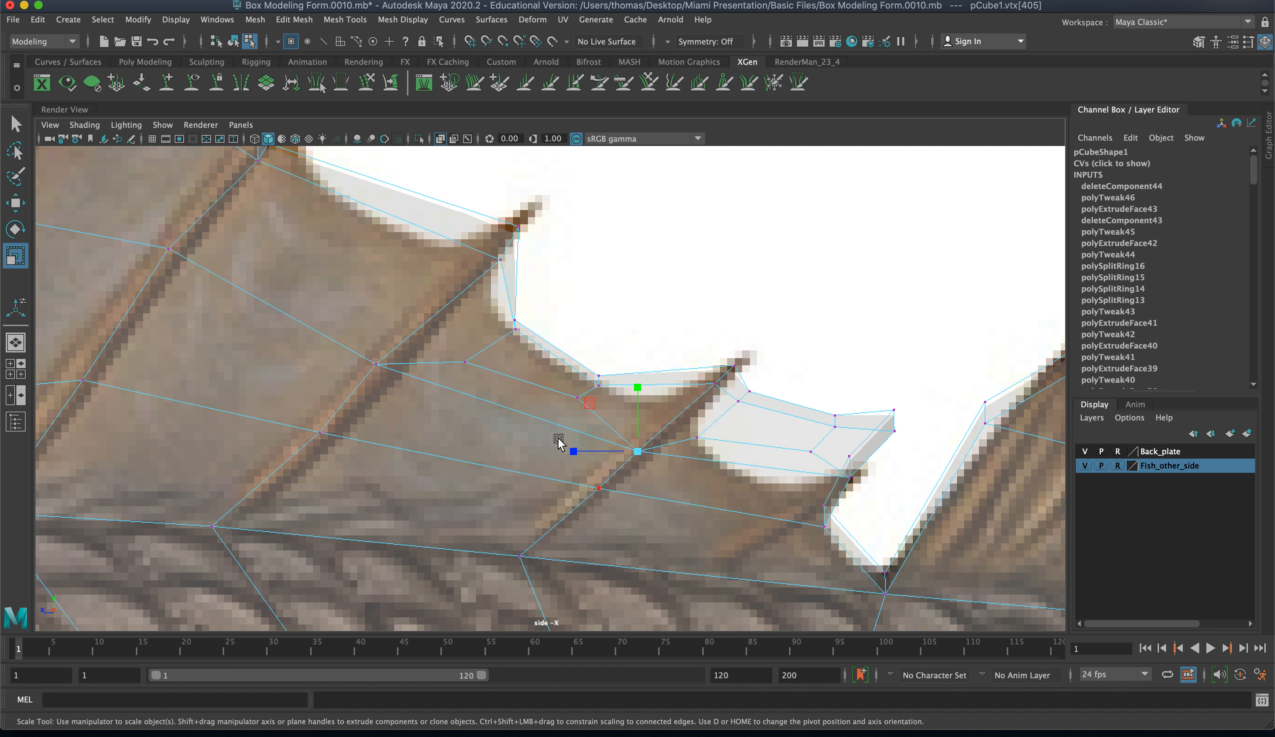
{"action": "left_click_drag", "start_coordinate": [563, 439], "coordinate": [587, 498]}
{"action": "key", "text": "w"}
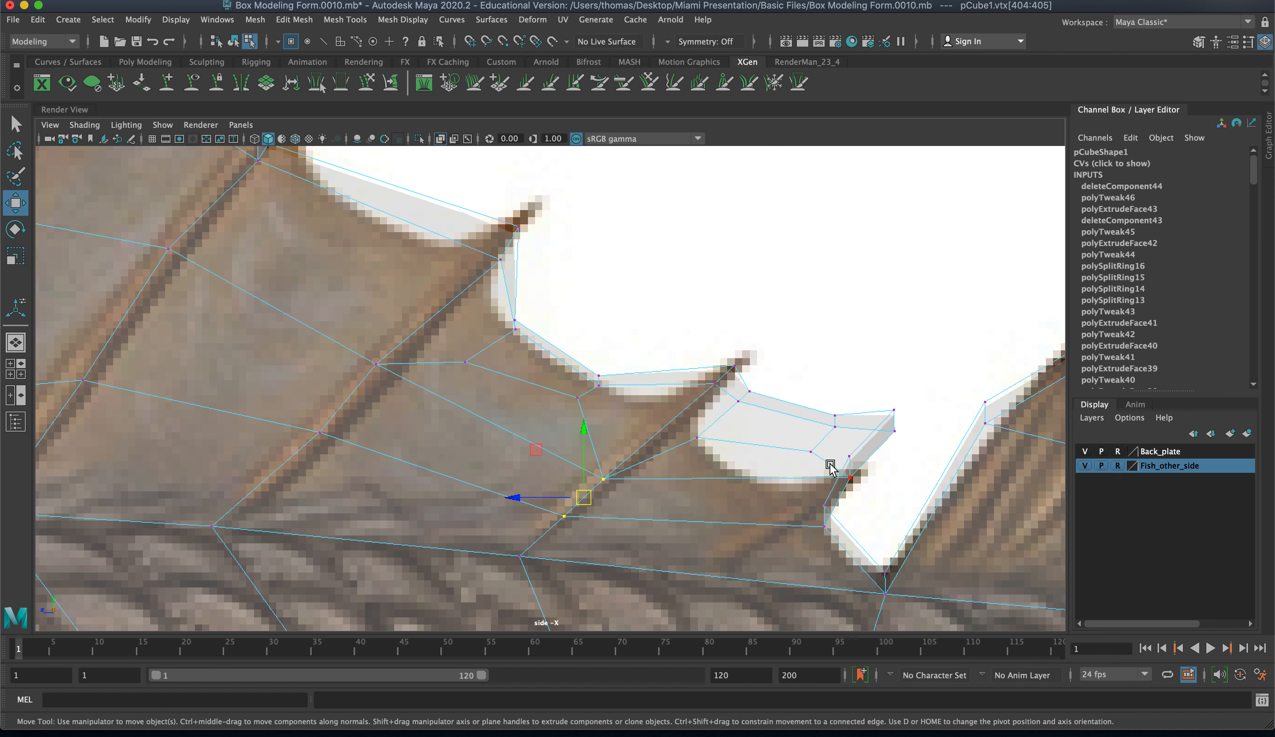
{"action": "left_click_drag", "start_coordinate": [798, 495], "coordinate": [801, 537]}
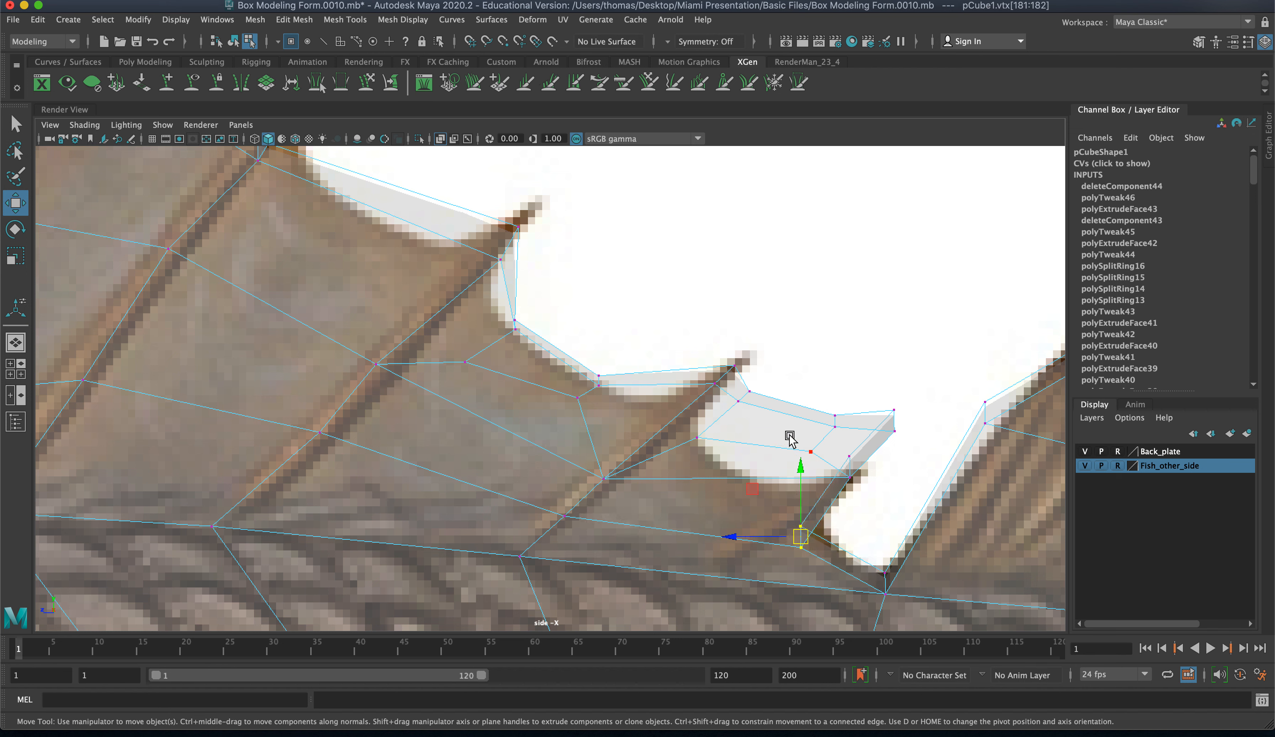
- Move the last inset's vertices down to follow the curved webbing edge between the rear spine and the trailing corner
{"action": "left_click_drag", "start_coordinate": [805, 434], "coordinate": [848, 486]}
{"action": "left_click_drag", "start_coordinate": [821, 479], "coordinate": [807, 501]}
{"action": "left_click_drag", "start_coordinate": [775, 380], "coordinate": [709, 435]}
{"action": "left_click", "coordinate": [695, 437]}
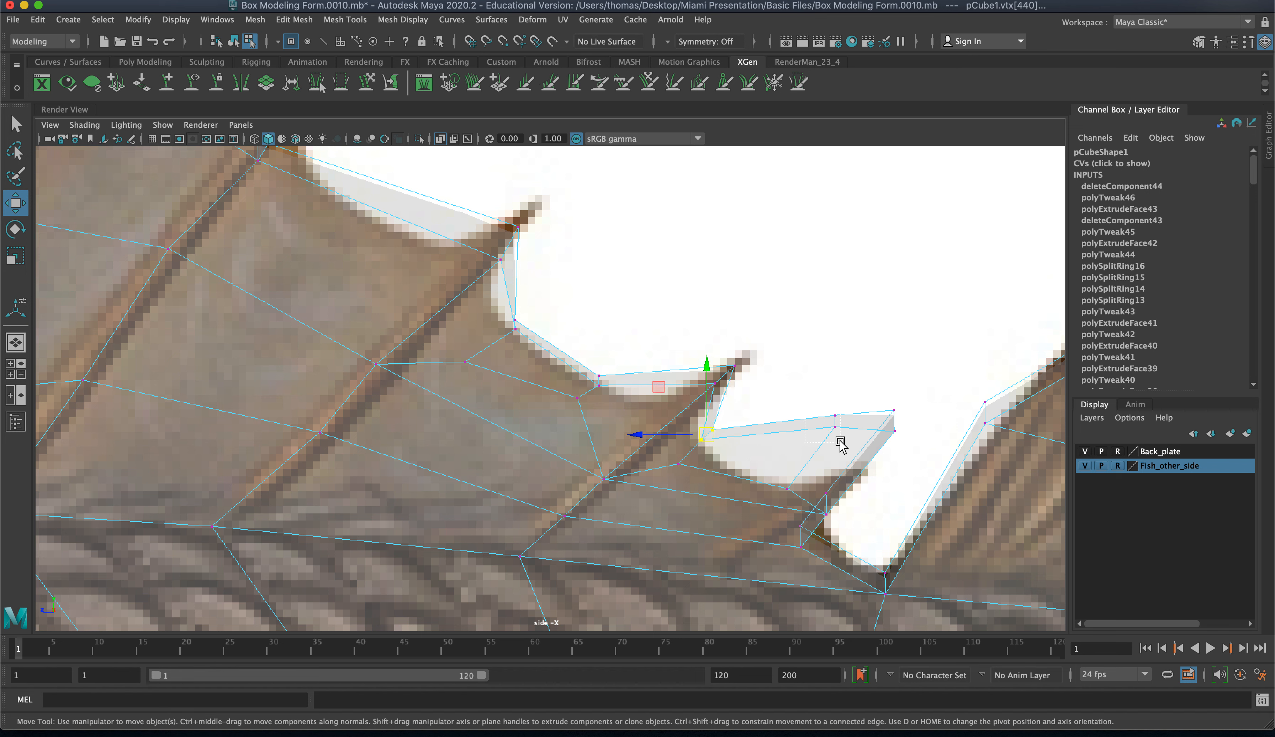
{"action": "left_click_drag", "start_coordinate": [840, 444], "coordinate": [841, 445]}
{"action": "left_click_drag", "start_coordinate": [835, 420], "coordinate": [822, 520]}
- Reposition the trailing-edge vertices near the fin's base and its rear corner vertex to match the reference's last spine
{"action": "left_click", "coordinate": [757, 518]}
{"action": "left_click", "coordinate": [784, 494]}
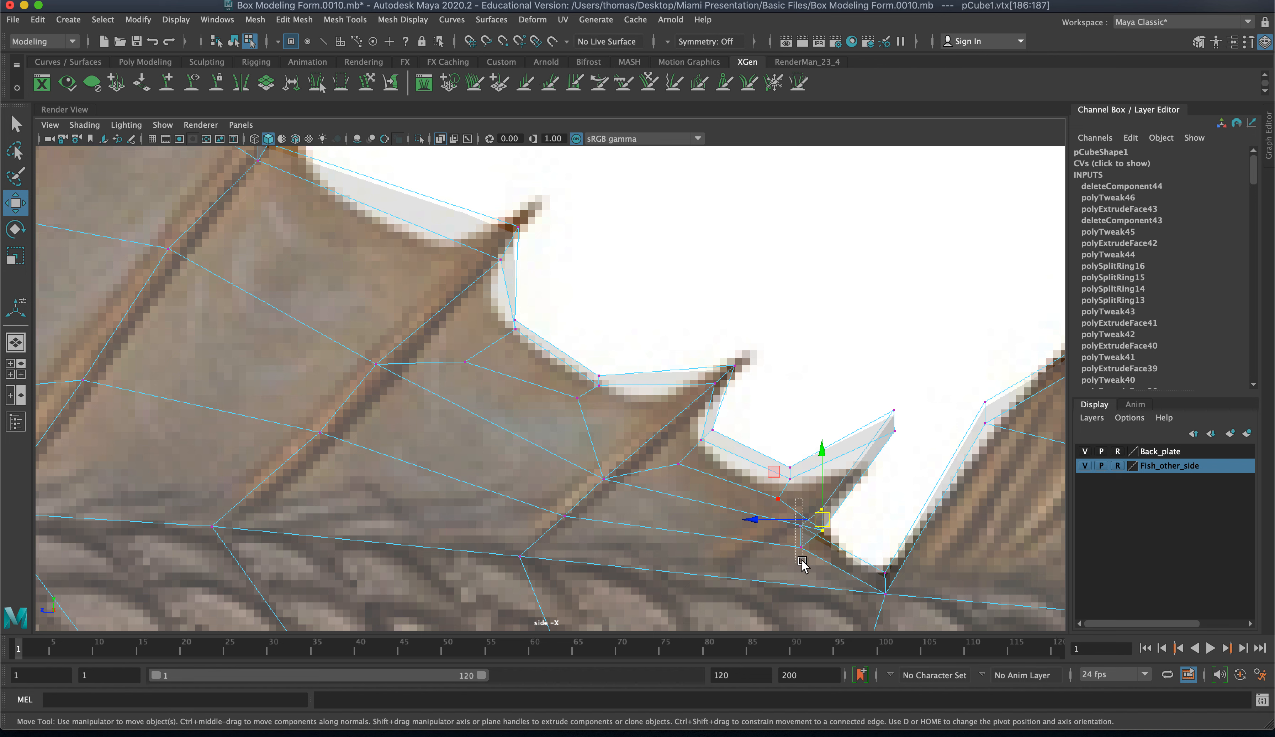
{"action": "mouse_move", "coordinate": [802, 562]}
{"action": "left_mouse_down"}
{"action": "mouse_move", "coordinate": [826, 534]}
{"action": "mouse_move", "coordinate": [802, 580]}
{"action": "mouse_move", "coordinate": [821, 575]}
{"action": "mouse_move", "coordinate": [812, 557]}
{"action": "mouse_move", "coordinate": [831, 558]}
{"action": "left_mouse_up"}
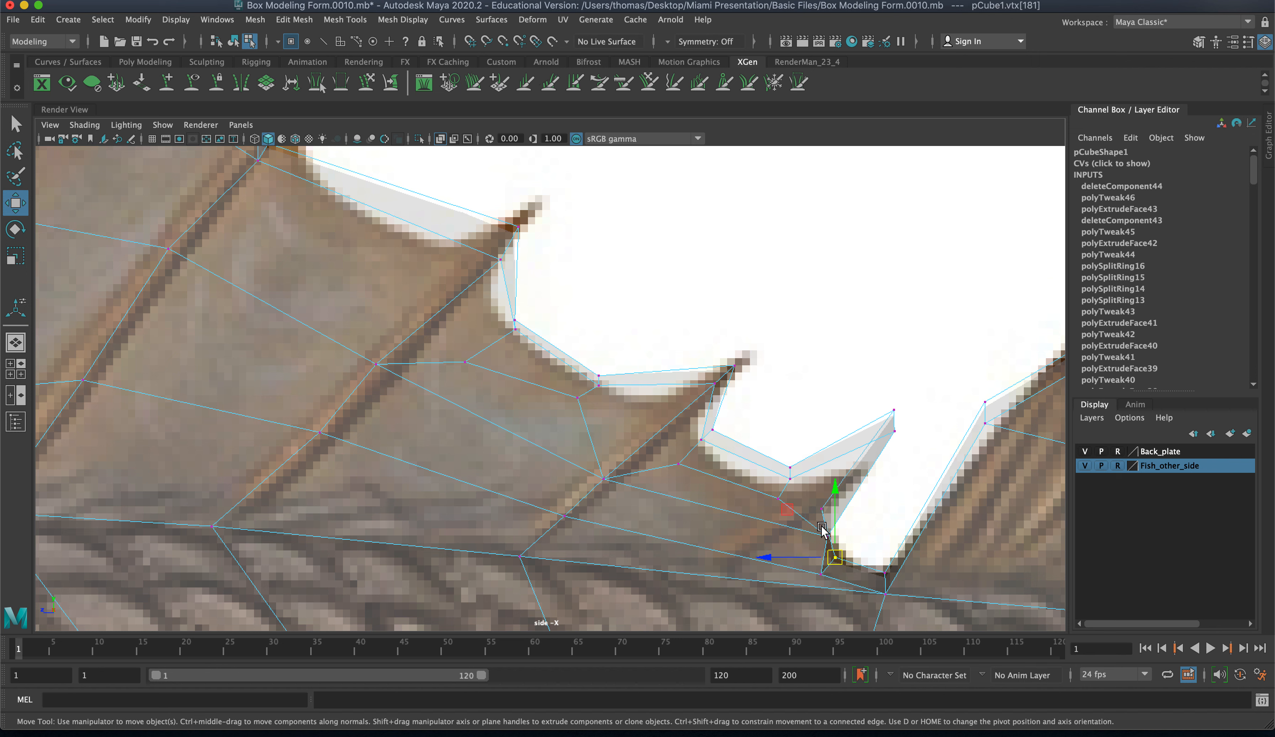
{"action": "mouse_move", "coordinate": [827, 513]}
{"action": "left_mouse_down"}
{"action": "mouse_move", "coordinate": [844, 517]}
{"action": "mouse_move", "coordinate": [836, 556]}
{"action": "mouse_move", "coordinate": [824, 531]}
{"action": "left_mouse_up"}
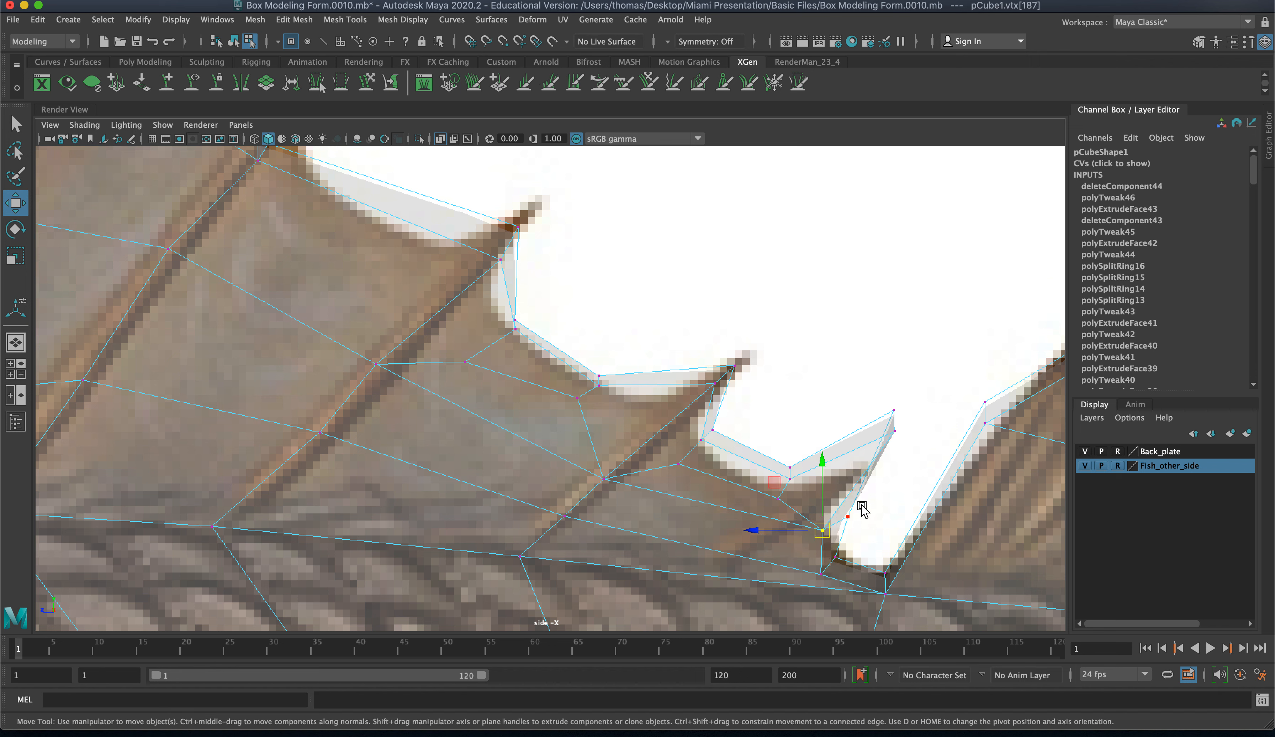
{"action": "left_click", "coordinate": [897, 431]}
{"action": "left_click_drag", "start_coordinate": [893, 431], "coordinate": [879, 433]}
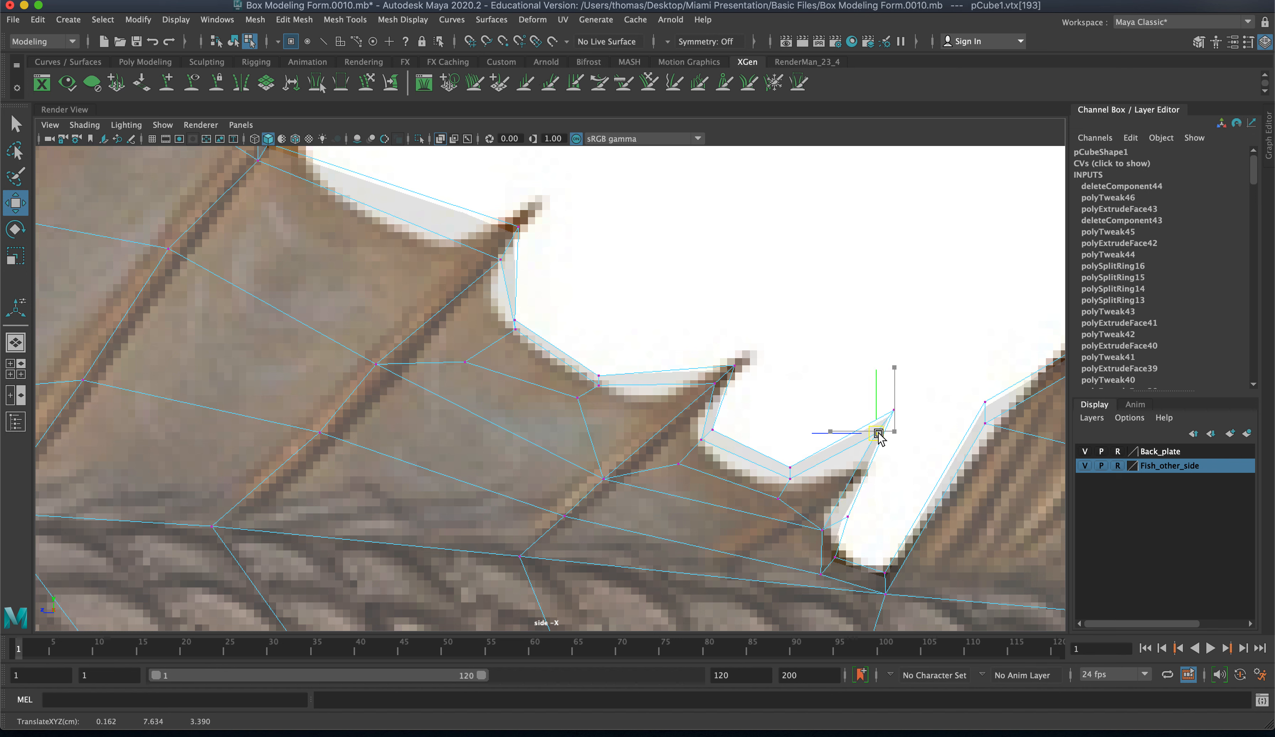
- Return to object mode, hide the Back_plate layer, and save an incremented version of the scene
{"action": "right_click_drag", "start_coordinate": [598, 382], "coordinate": [639, 359]}
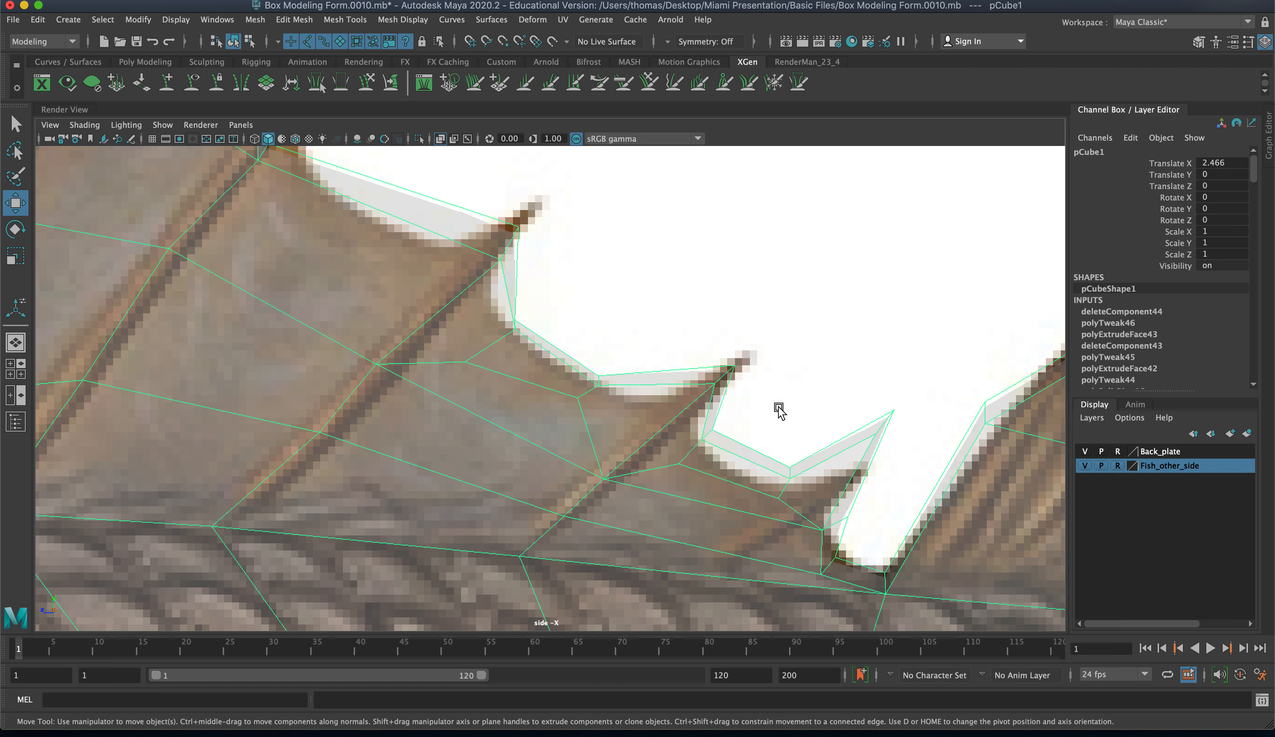
{"action": "left_click", "coordinate": [1084, 465]}
{"action": "left_click", "coordinate": [1084, 451]}
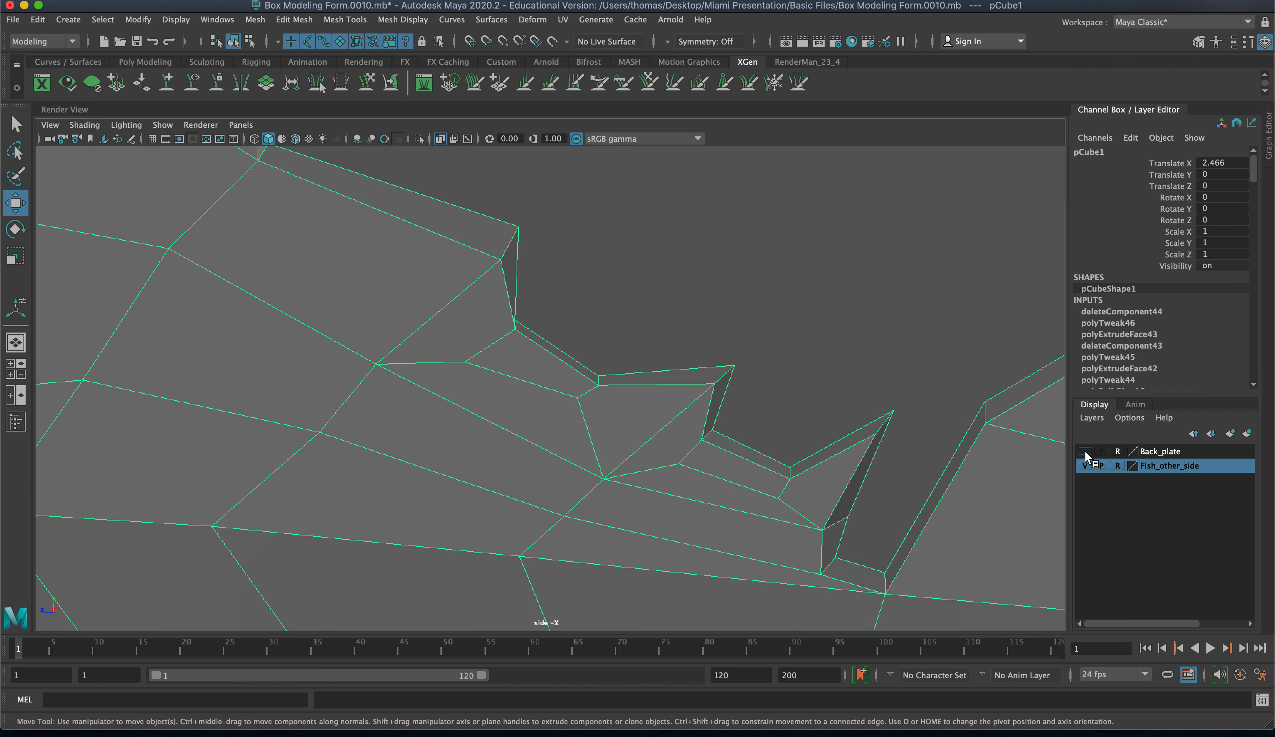
{"action": "left_click", "coordinate": [13, 19]}
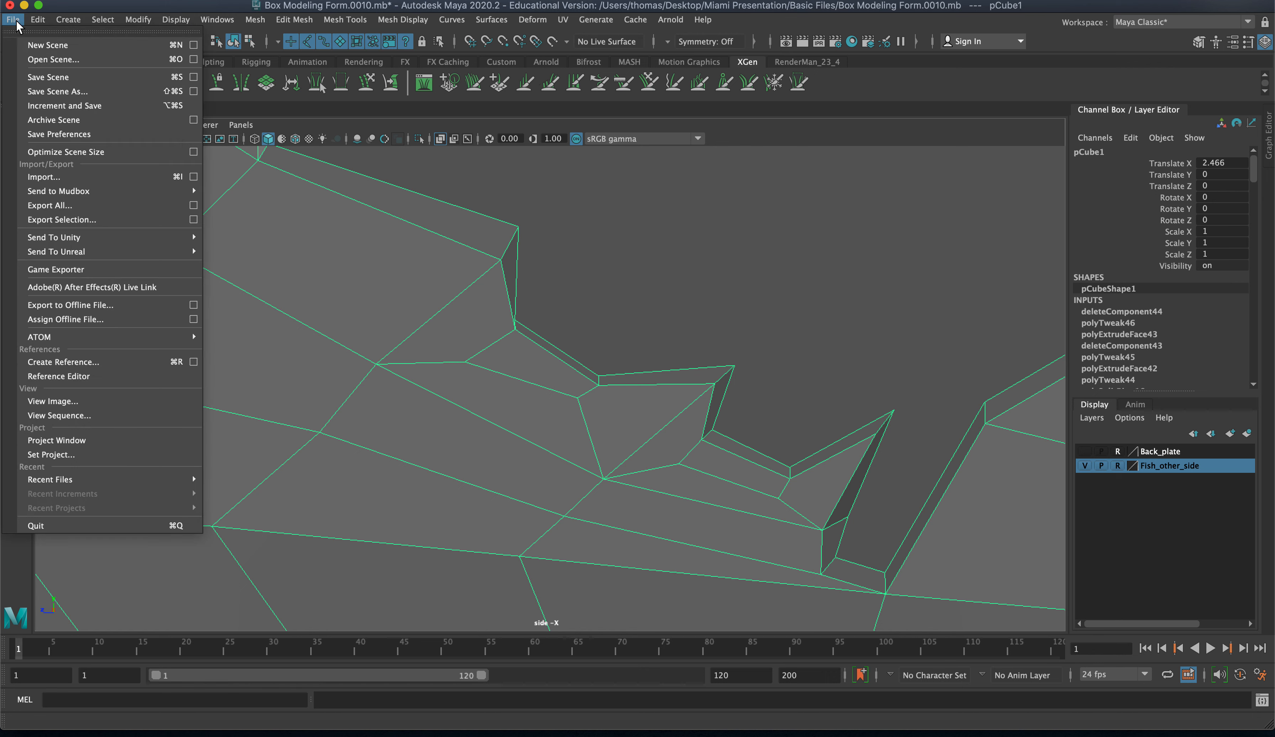
{"action": "left_click", "coordinate": [61, 106]}
- Preview the fish mesh smoothed and show the Back_plate layer to compare the front dorsal fin with the reference
{"action": "right_click_drag", "start_coordinate": [577, 418], "coordinate": [606, 375]}
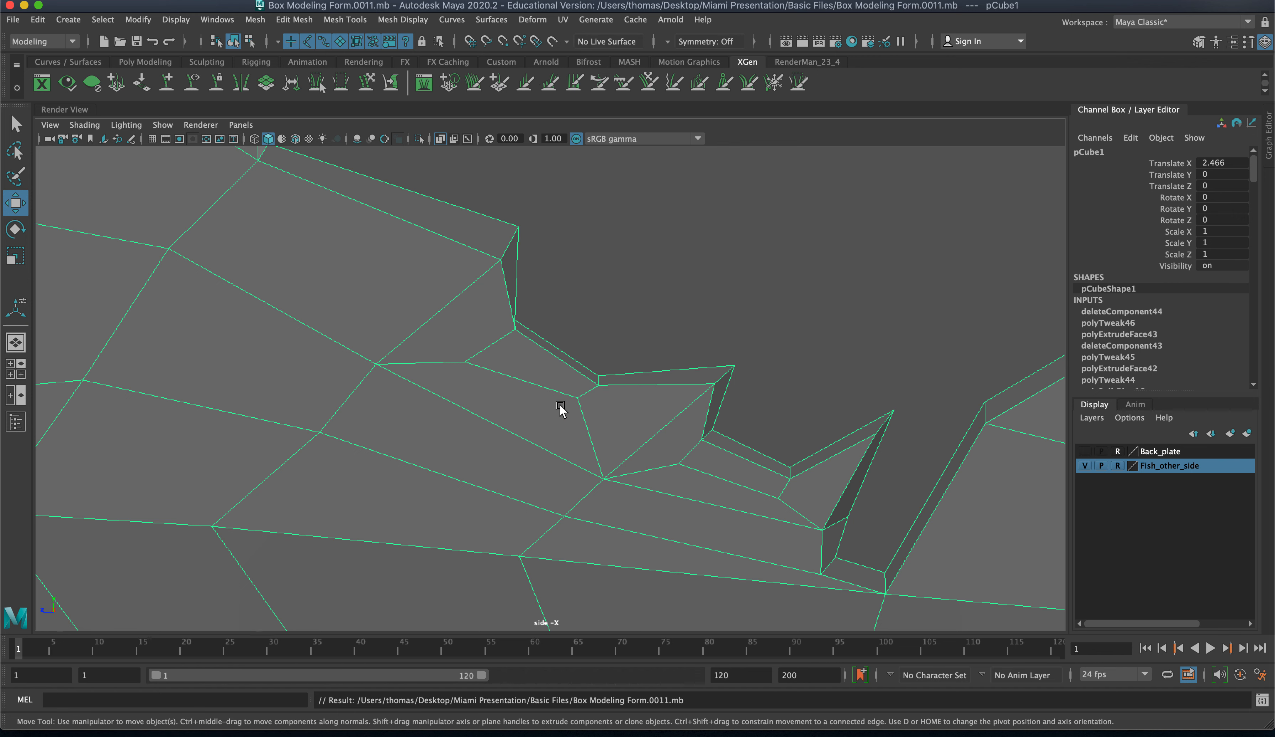
{"action": "key", "text": "3"}
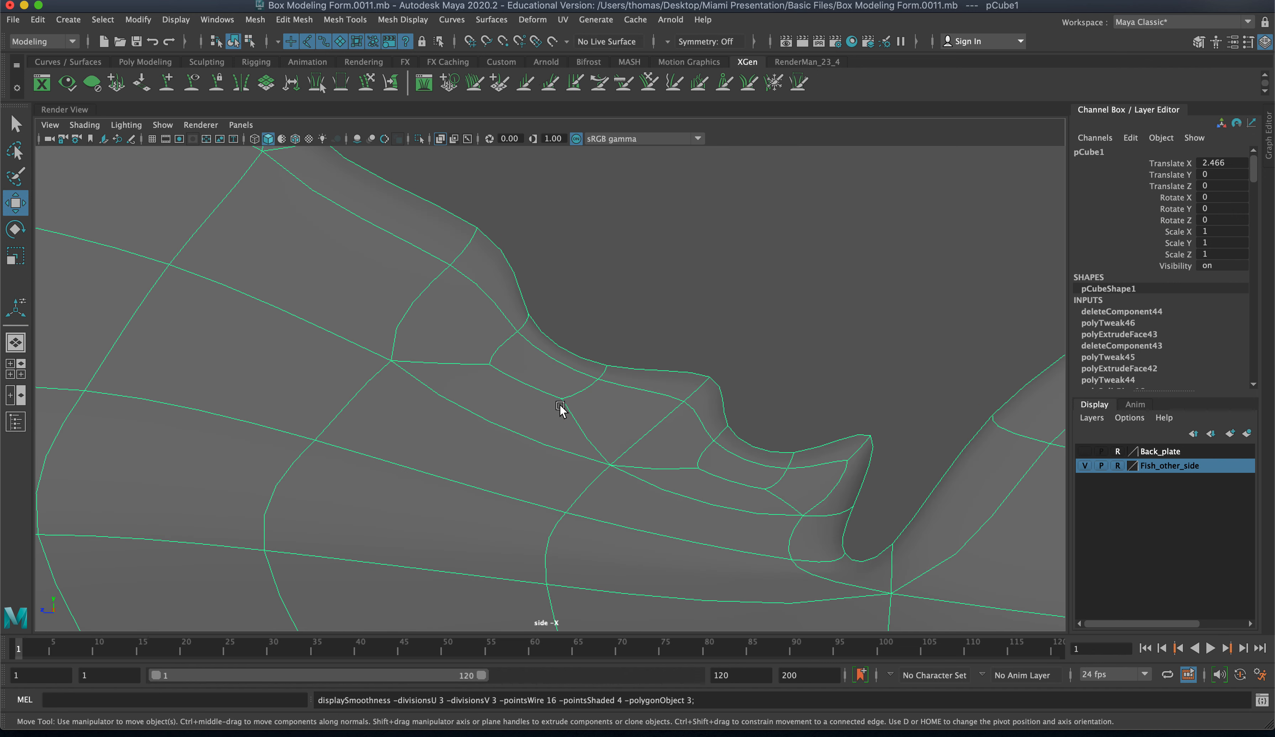
{"action": "left_click", "coordinate": [1084, 451]}
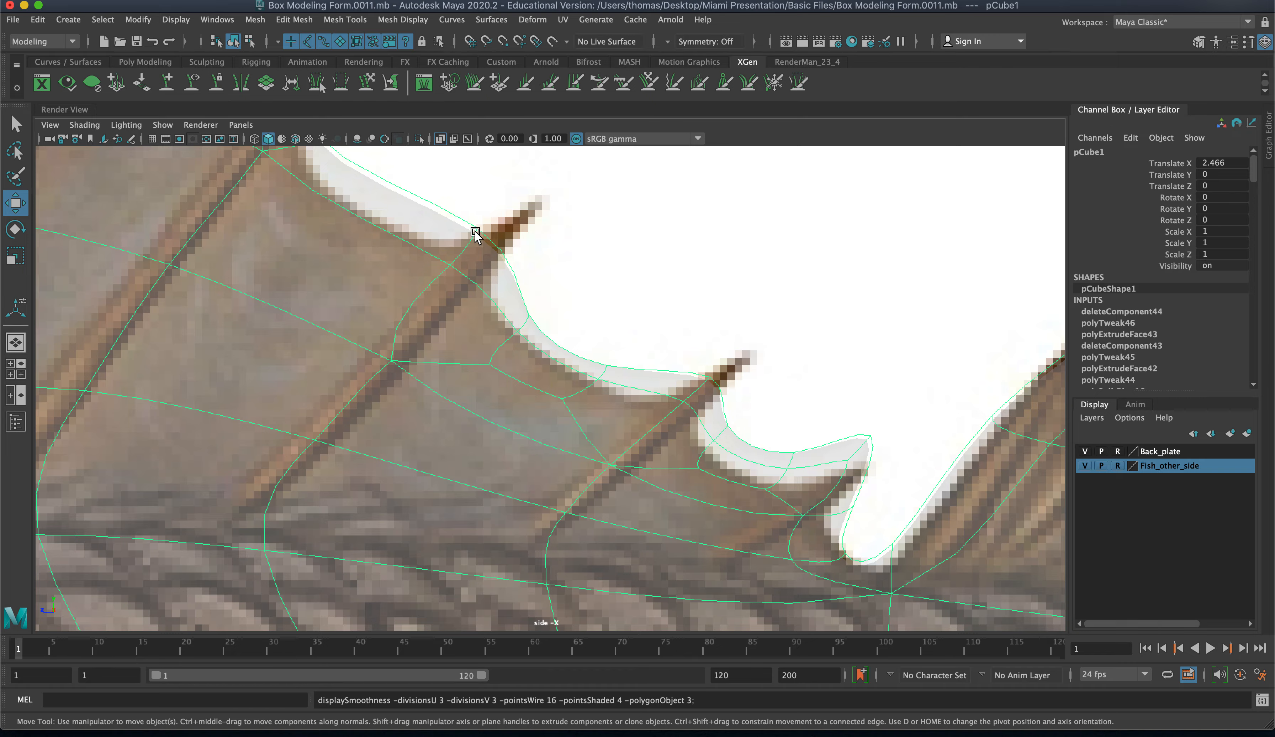
{"action": "scroll", "coordinate": [472, 353], "scroll_direction": "down", "scroll_amount": 8}
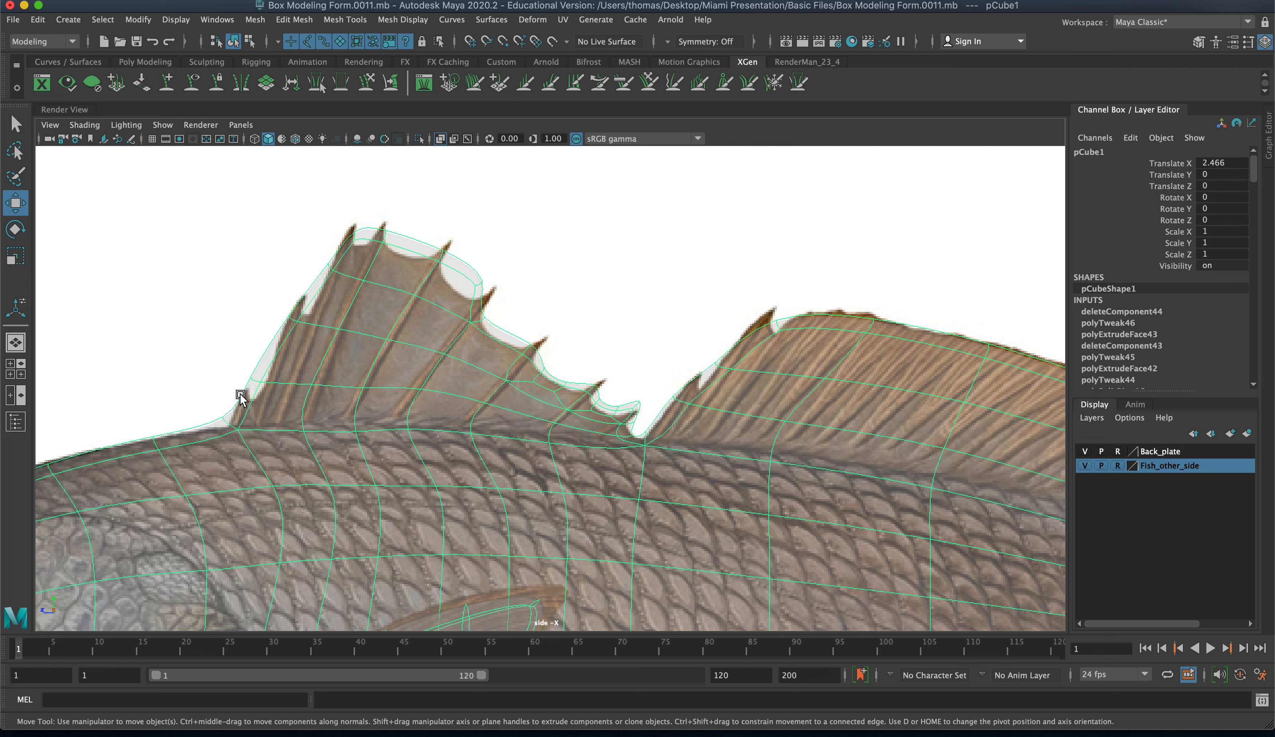
- Switch the unsmoothed fish to vertex editing and align the vertices at two mid-fin spine tips of the front dorsal fin with the reference
{"action": "key", "text": "1"}
{"action": "right_click_drag", "start_coordinate": [501, 398], "coordinate": [916, 456], "text": "alt"}
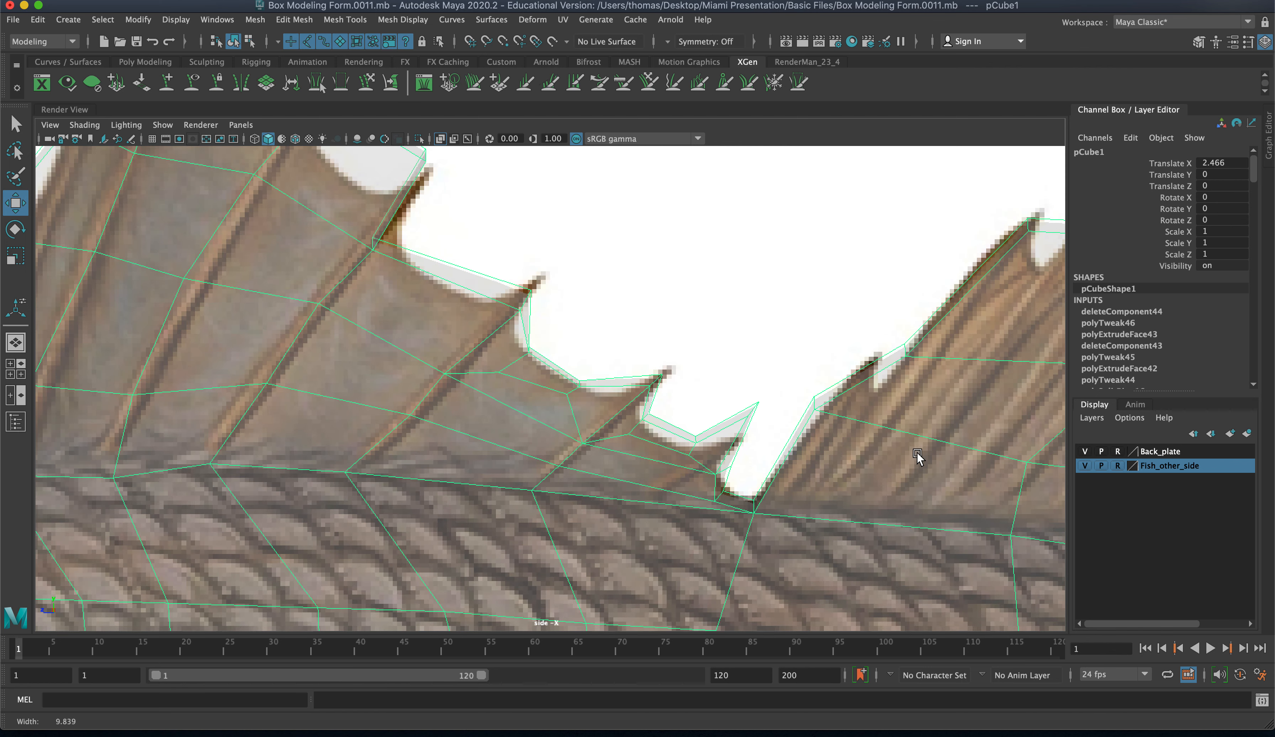
{"action": "middle_click_drag", "start_coordinate": [709, 378], "coordinate": [864, 468], "text": "alt"}
{"action": "right_click_drag", "start_coordinate": [517, 321], "coordinate": [503, 325]}
{"action": "left_click_drag", "start_coordinate": [508, 312], "coordinate": [569, 336]}
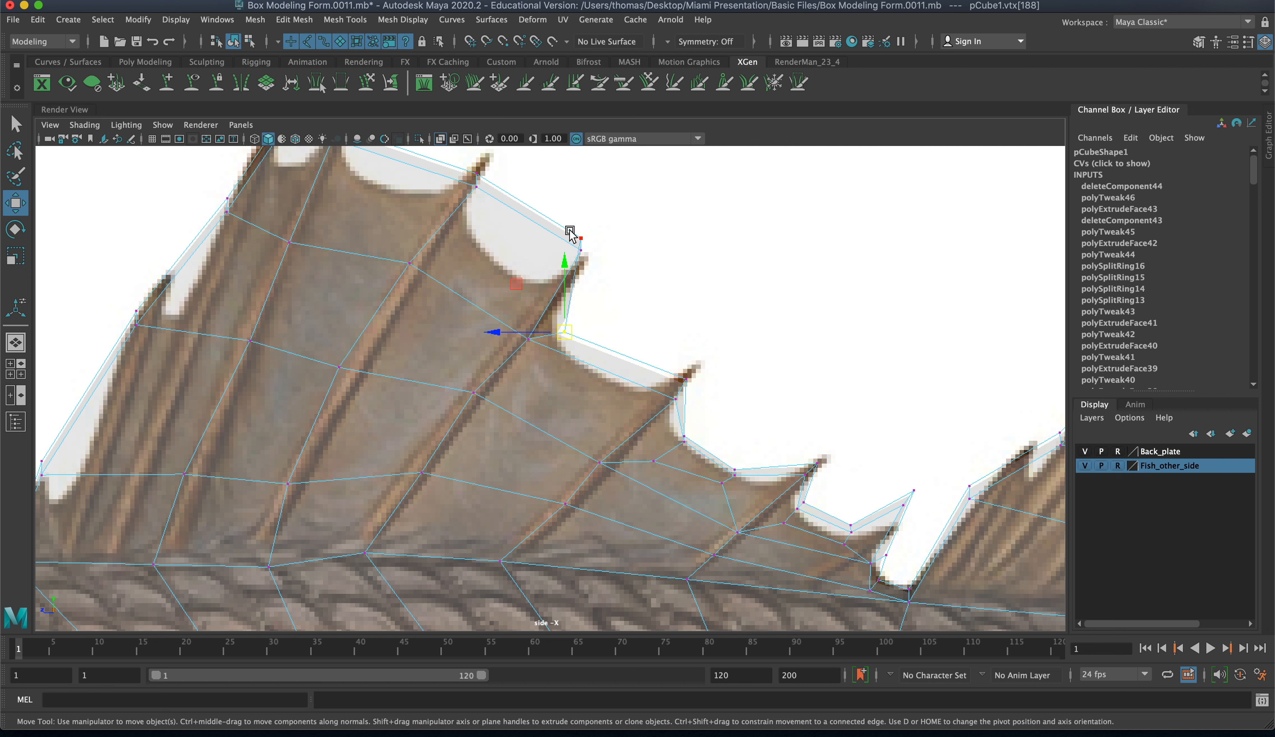
{"action": "left_click", "coordinate": [581, 251]}
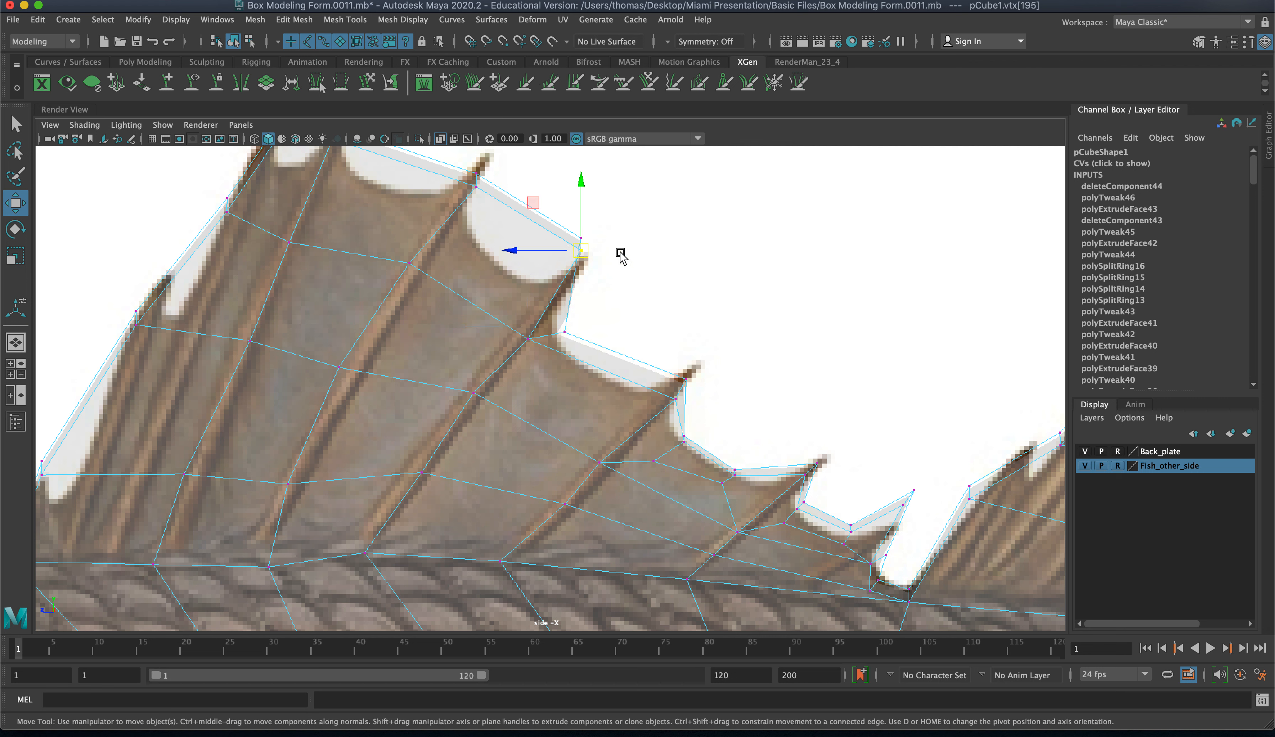
{"action": "left_click_drag", "start_coordinate": [575, 254], "coordinate": [562, 255]}
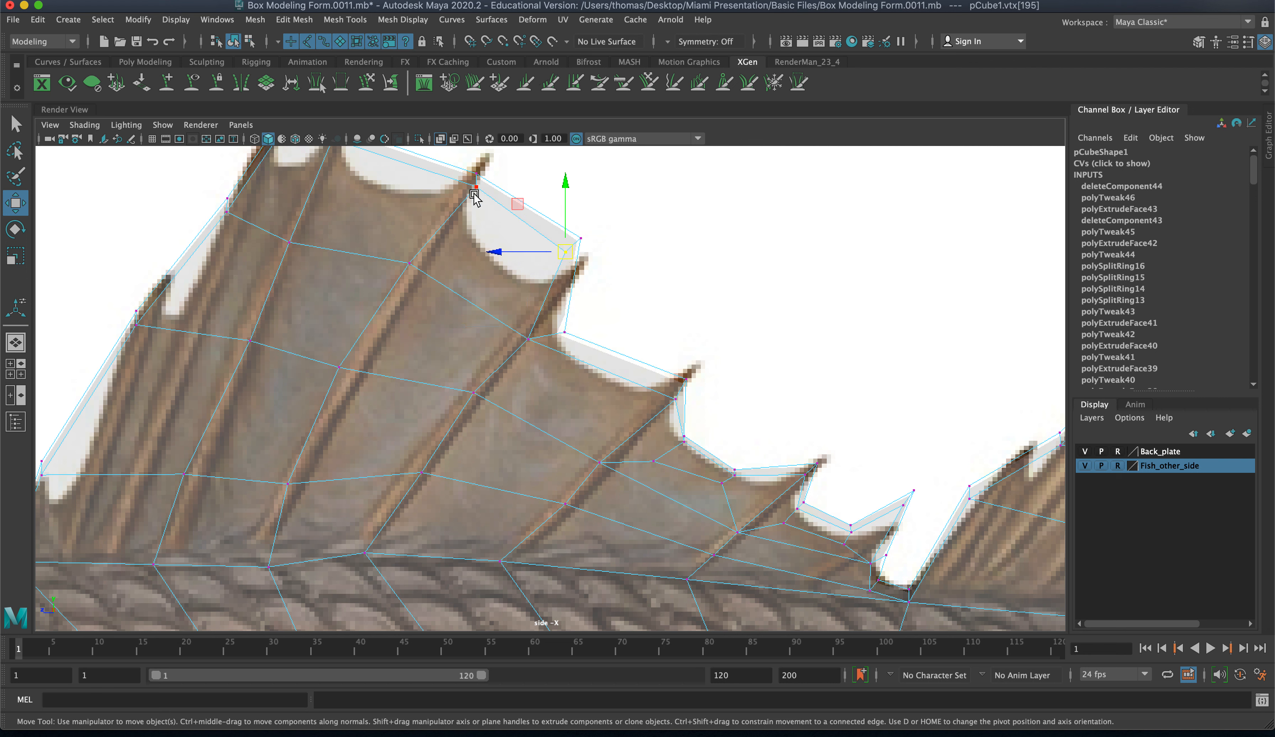
{"action": "left_click", "coordinate": [472, 185]}
{"action": "left_click_drag", "start_coordinate": [489, 164], "coordinate": [456, 187]}
{"action": "left_click", "coordinate": [577, 252]}
{"action": "left_click_drag", "start_coordinate": [579, 253], "coordinate": [580, 261]}
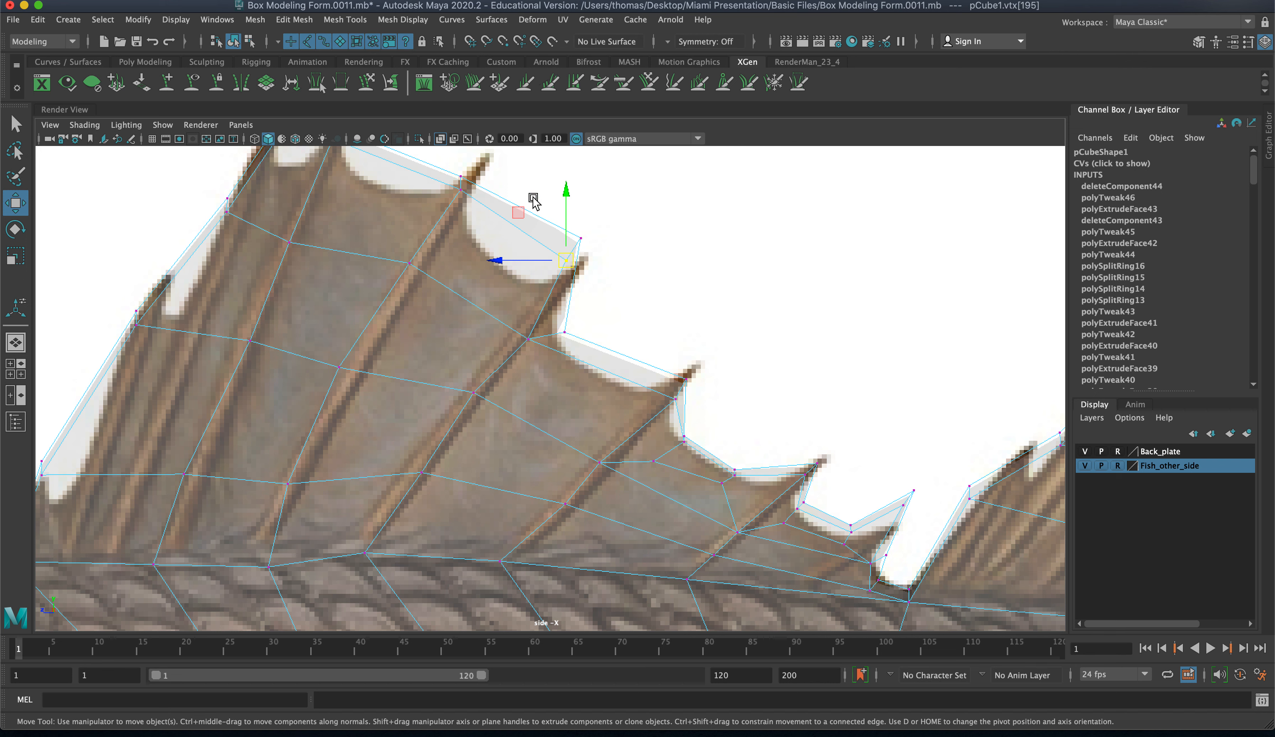
{"action": "left_click_drag", "start_coordinate": [536, 191], "coordinate": [576, 267]}
- Move the outer and inner vertices of the next spine toward the tail onto its tip and webbing edge
{"action": "left_click", "coordinate": [565, 328]}
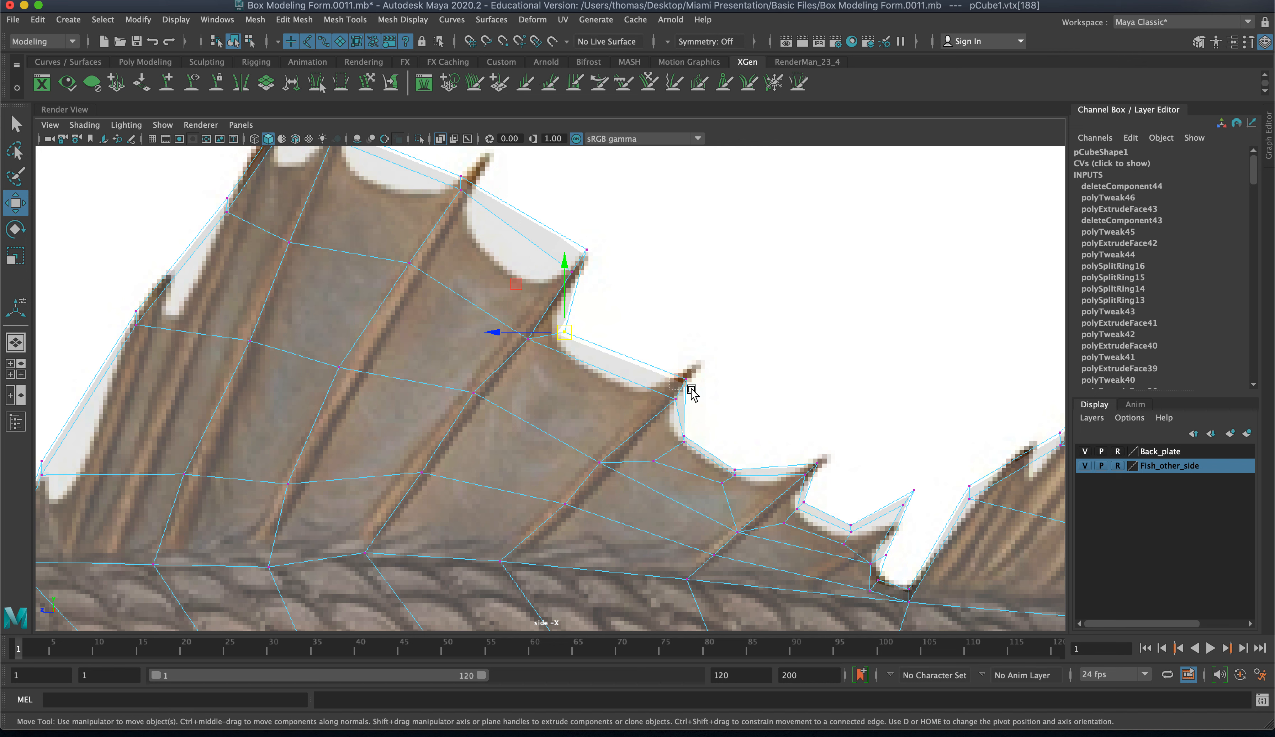
{"action": "left_click", "coordinate": [684, 375]}
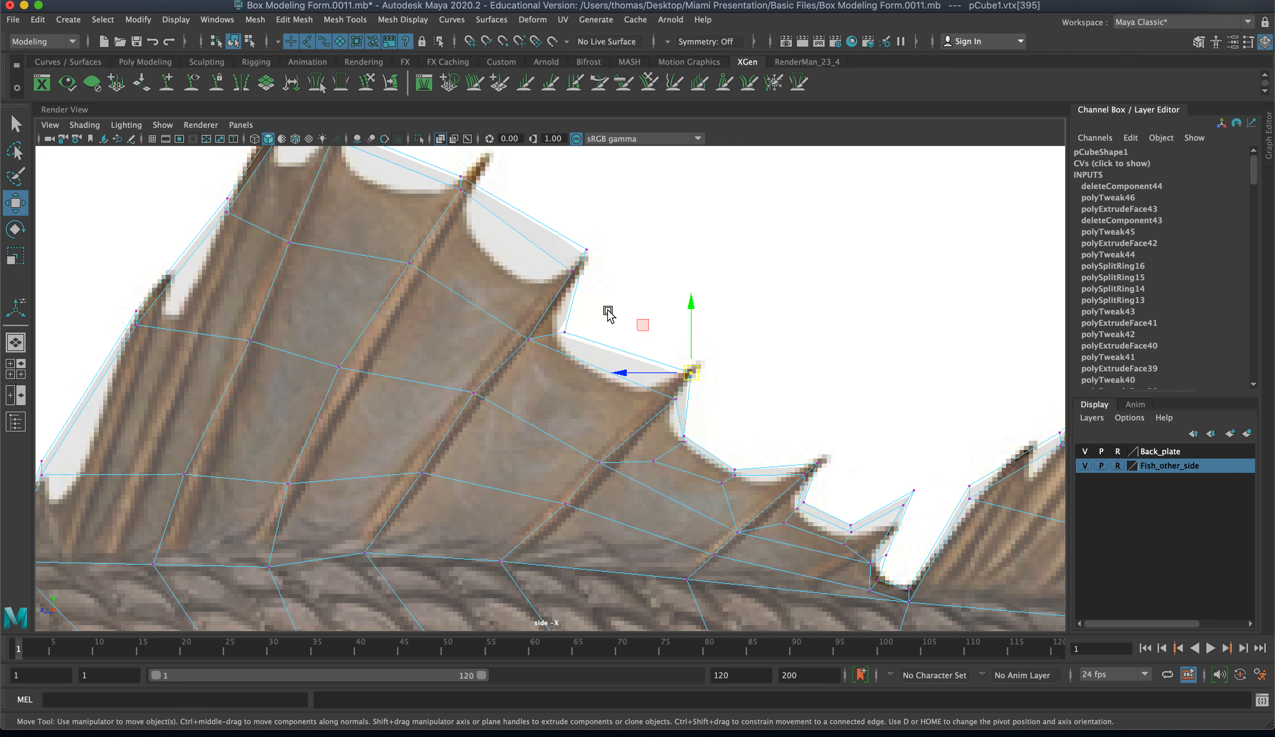
{"action": "left_click_drag", "start_coordinate": [628, 357], "coordinate": [662, 397]}
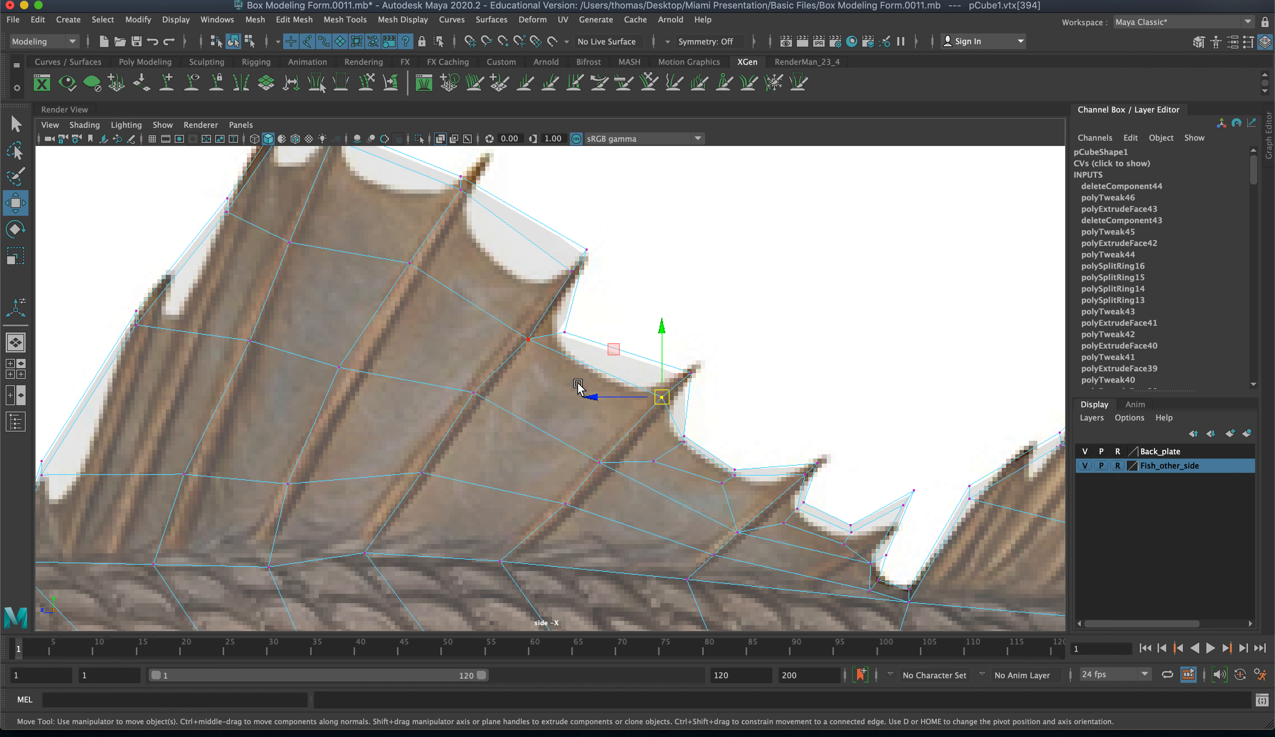
- Extrude the webbing faces just ahead of the existing rear notches and scale them inward as an inset
{"action": "right_click_drag", "start_coordinate": [581, 354], "coordinate": [579, 385]}
{"action": "left_click", "coordinate": [590, 387]}
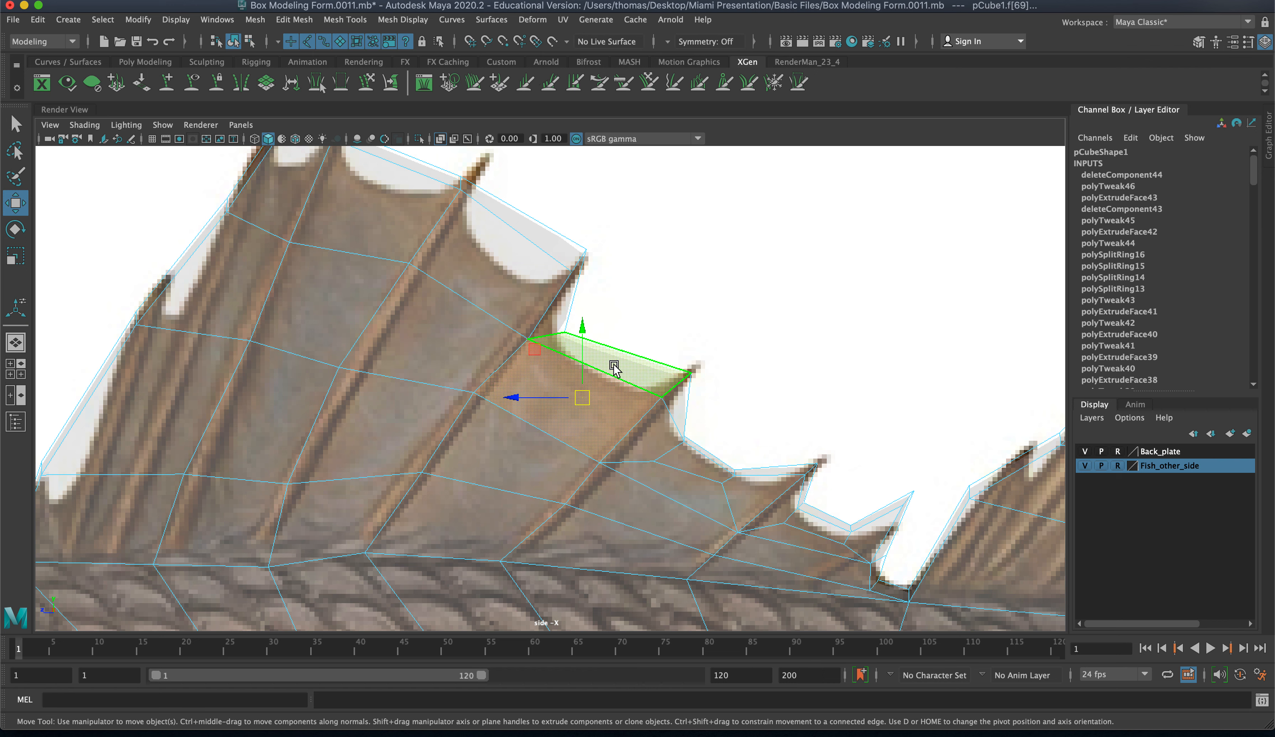
{"action": "right_click_drag", "start_coordinate": [613, 365], "coordinate": [601, 398], "text": "shift"}
{"action": "key", "text": "r"}
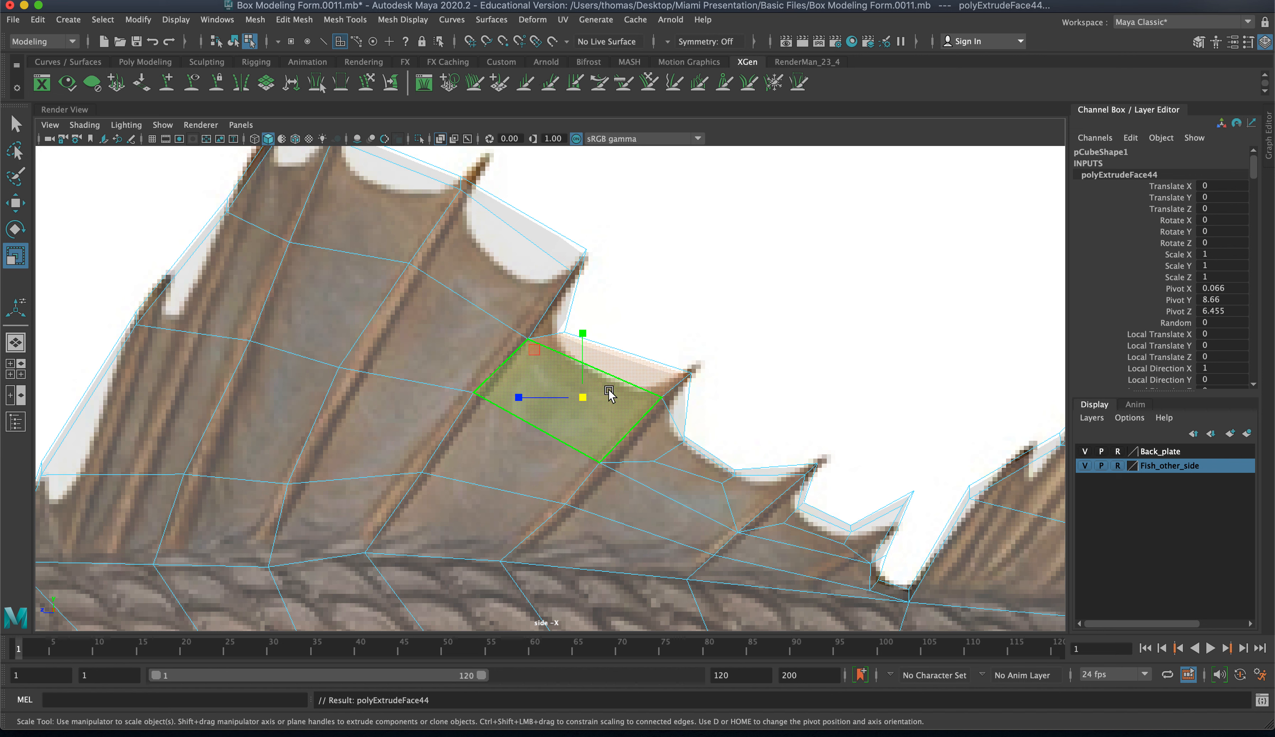
{"action": "mouse_move", "coordinate": [584, 400]}
{"action": "left_mouse_down"}
{"action": "mouse_move", "coordinate": [512, 414]}
{"action": "mouse_move", "coordinate": [580, 405]}
{"action": "left_mouse_up"}
{"action": "key", "text": "w"}
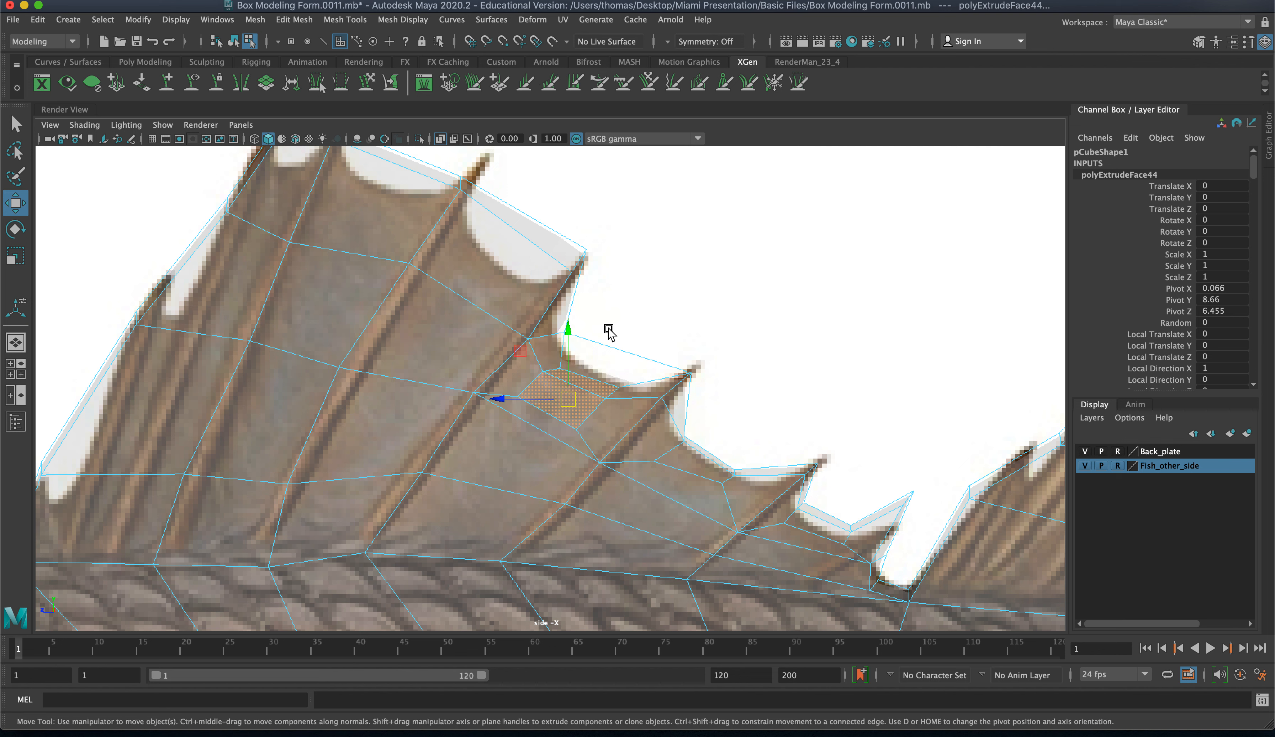
- Nudge the inset's front edge vertex onto the webbing curve and delete the leftover face above it to open the notch
{"action": "right_click_drag", "start_coordinate": [597, 343], "coordinate": [538, 339]}
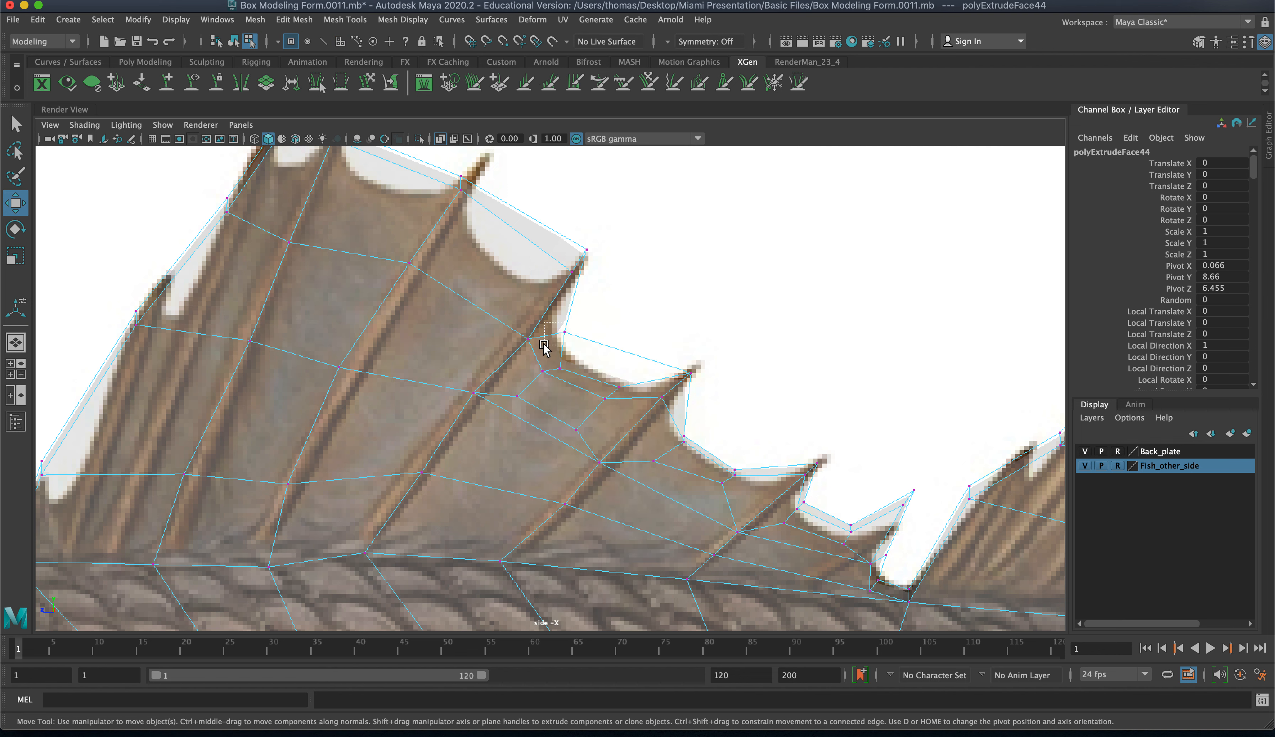
{"action": "left_click", "coordinate": [556, 333]}
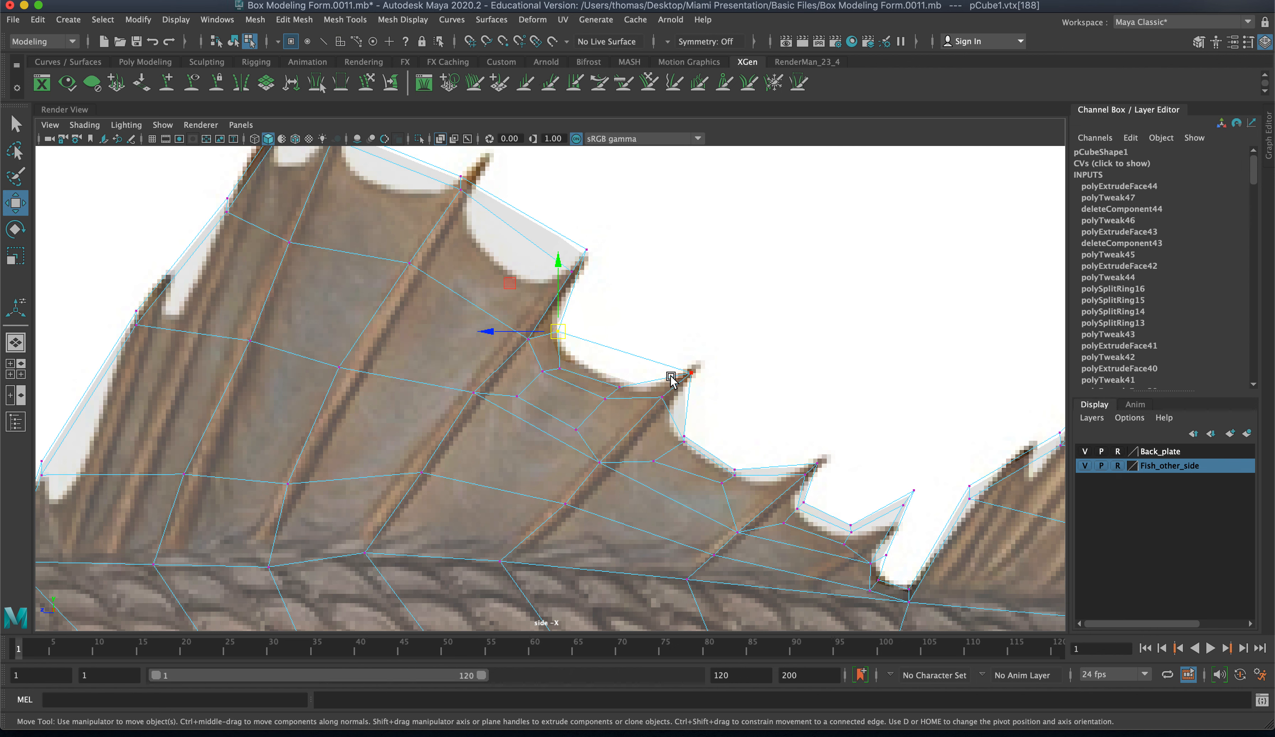
{"action": "right_click_drag", "start_coordinate": [646, 370], "coordinate": [644, 407]}
{"action": "left_click", "coordinate": [616, 360]}
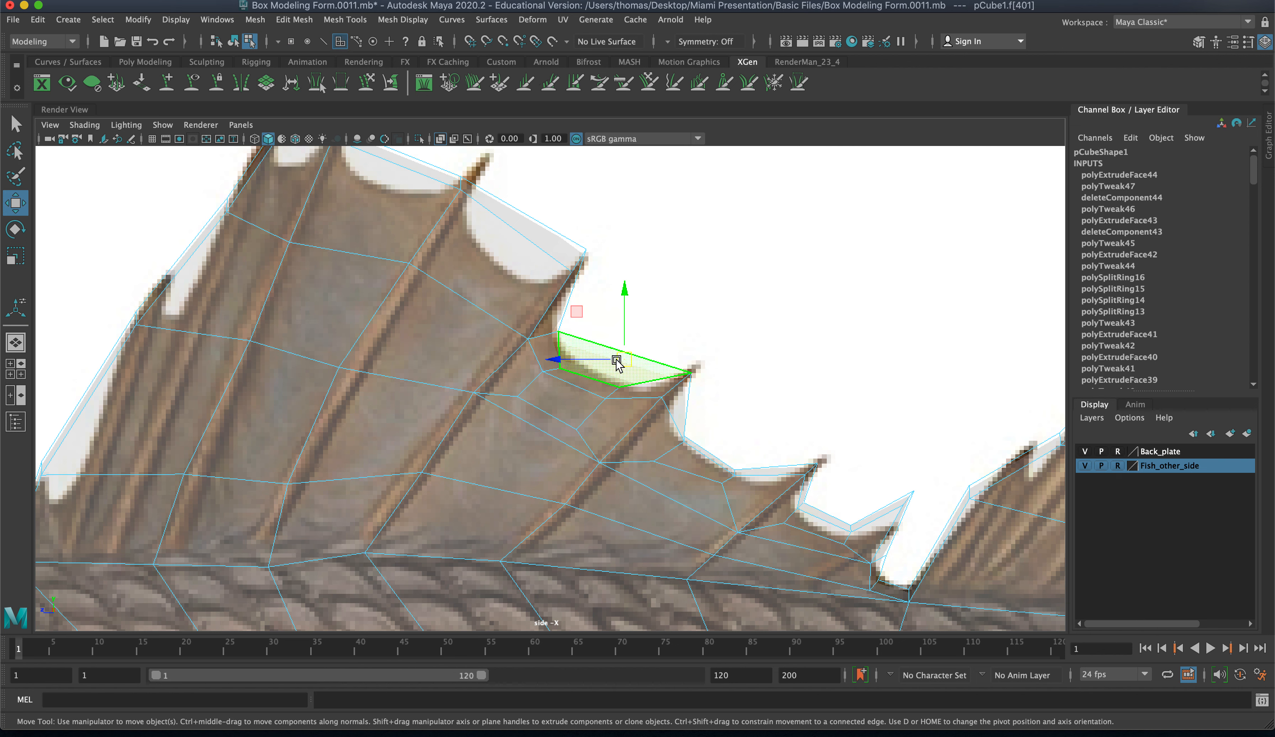
{"action": "key", "text": "Delete"}
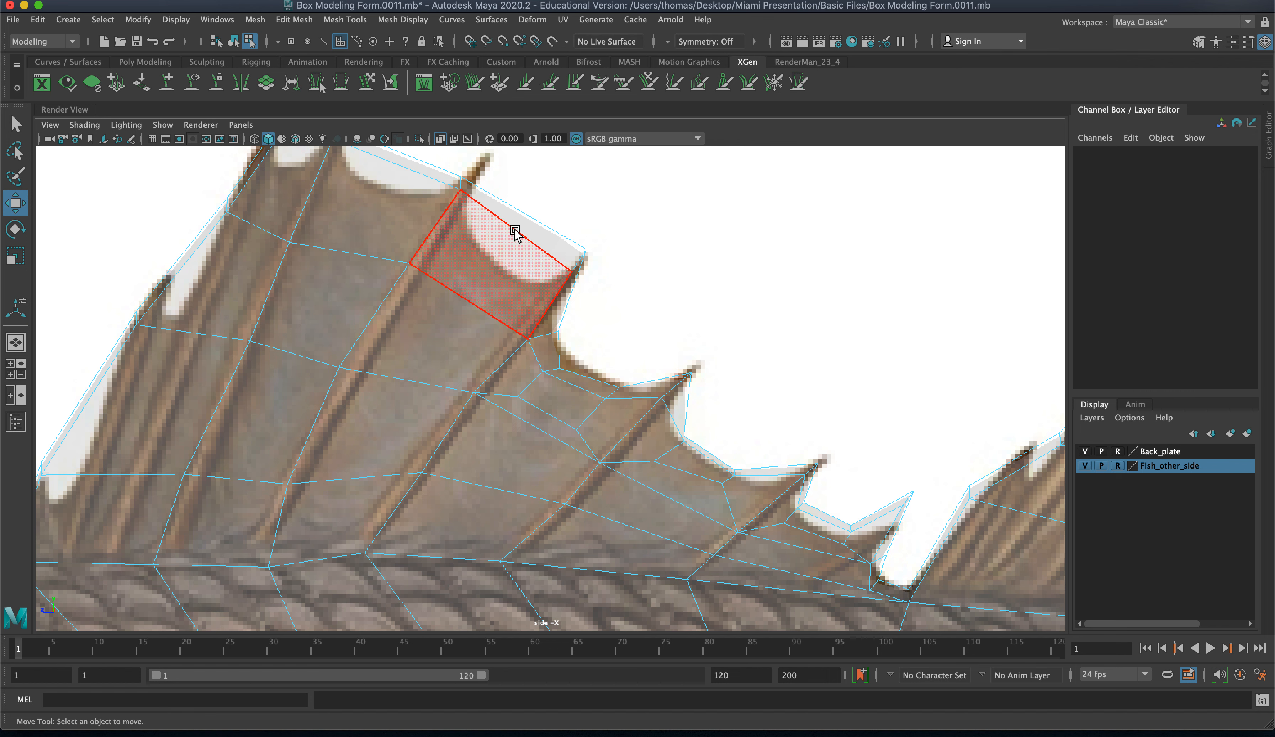
- Extrude the next webbing section forward on the front dorsal fin and scale its faces inward as an inset
{"action": "right_click_drag", "start_coordinate": [516, 233], "coordinate": [546, 201]}
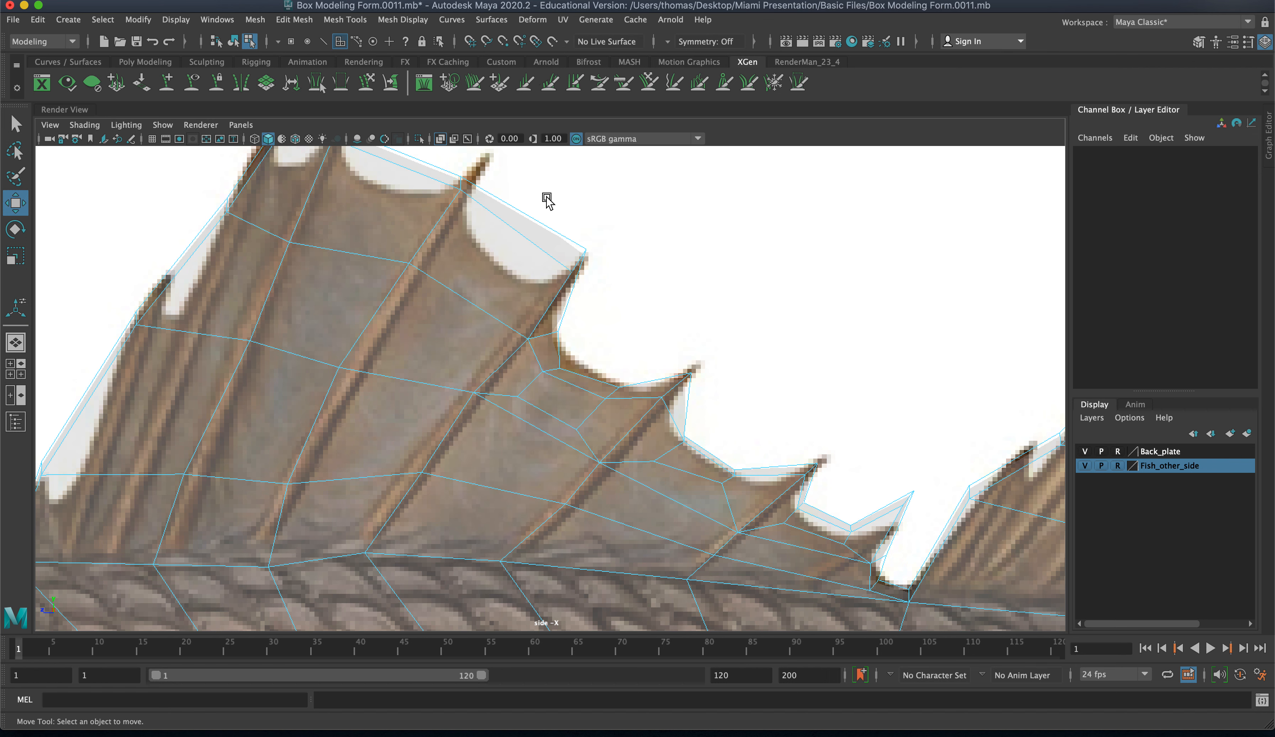
{"action": "left_click", "coordinate": [514, 241]}
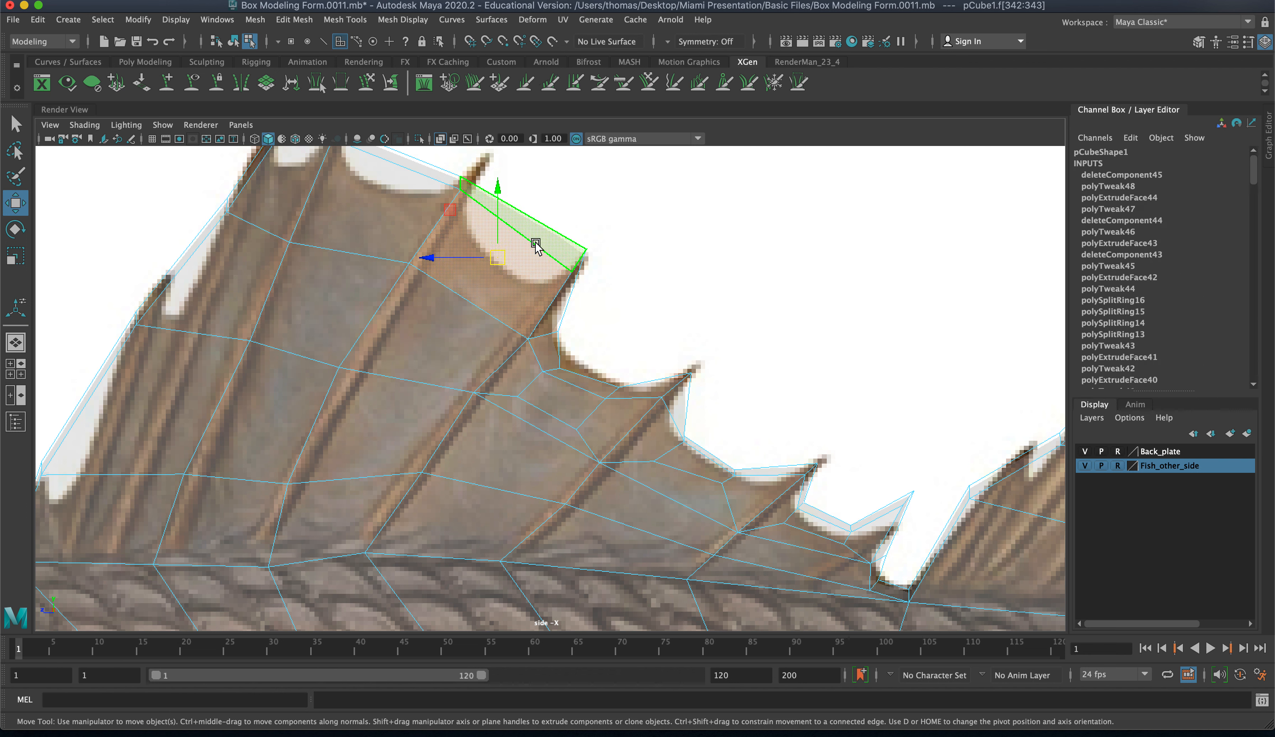
{"action": "right_click_drag", "start_coordinate": [537, 248], "coordinate": [527, 280], "text": "shift"}
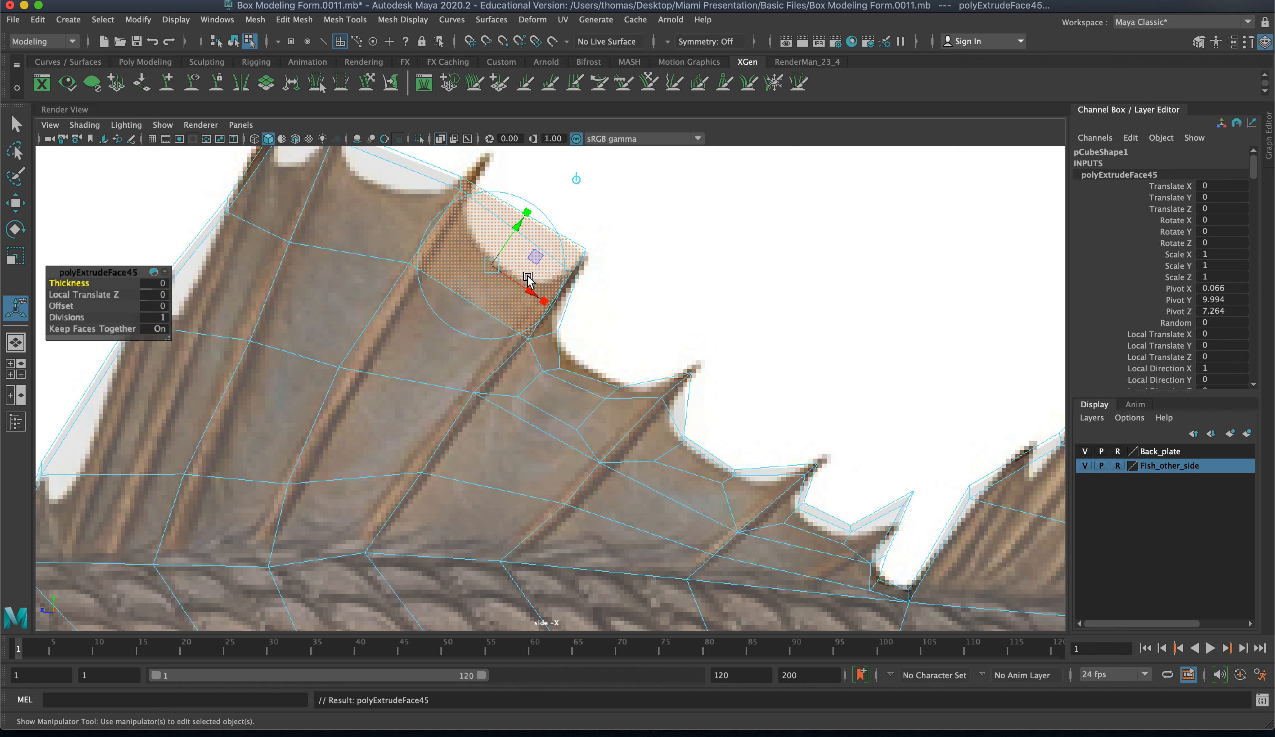
{"action": "key", "text": "r"}
{"action": "left_click_drag", "start_coordinate": [498, 258], "coordinate": [458, 271]}
- Move the new inset's side and upper vertices down so its top edge follows the curved webbing in the reference
{"action": "right_click_drag", "start_coordinate": [449, 265], "coordinate": [380, 261]}
{"action": "left_click", "coordinate": [421, 265]}
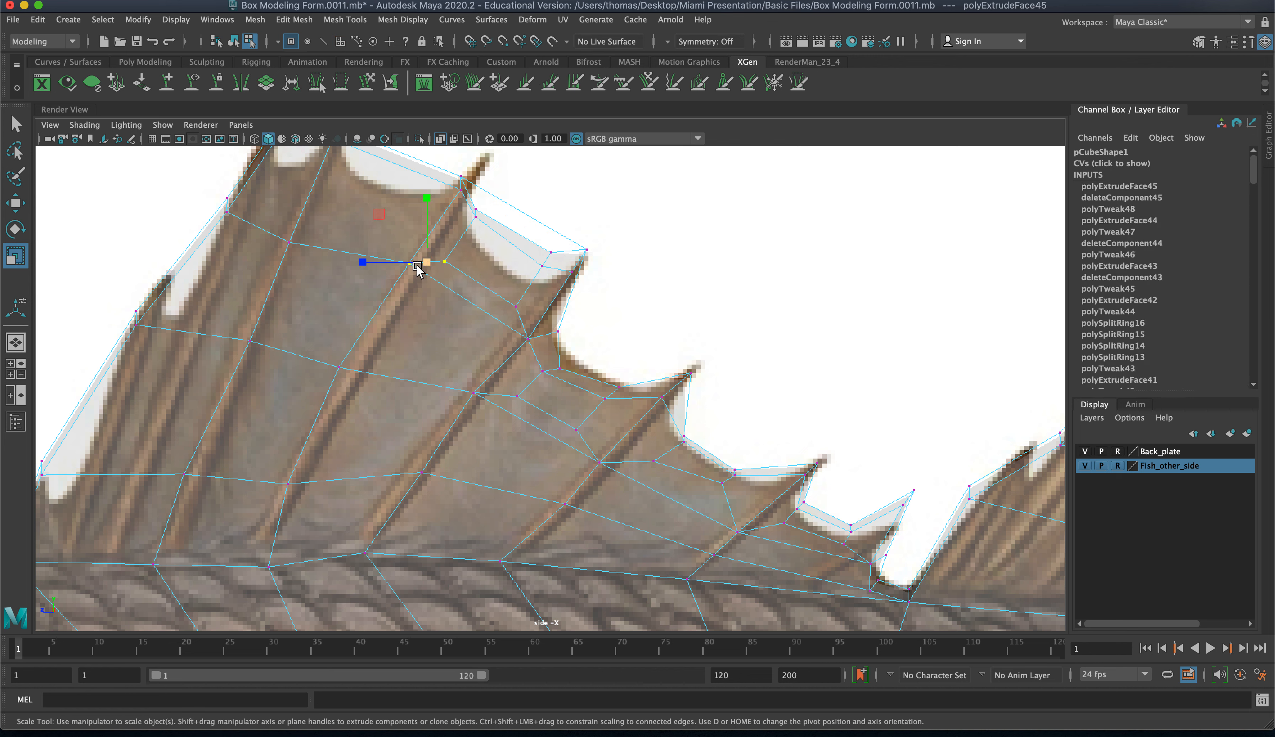
{"action": "key", "text": "w"}
{"action": "left_click_drag", "start_coordinate": [421, 269], "coordinate": [415, 292]}
{"action": "left_click_drag", "start_coordinate": [493, 282], "coordinate": [511, 331]}
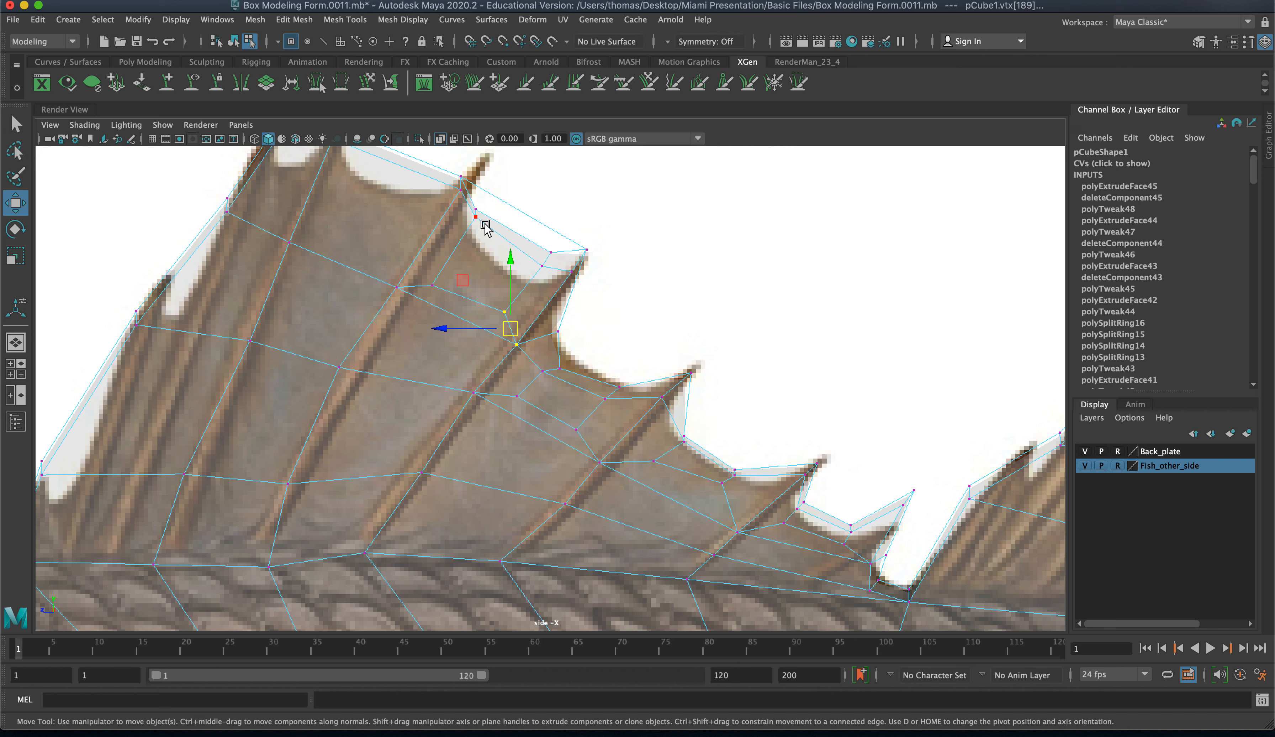
{"action": "left_click_drag", "start_coordinate": [506, 233], "coordinate": [485, 276]}
- Slide the surrounding vertices down along the neighboring spines and reposition the inset's lower vertices to even out the spacing
{"action": "left_click_drag", "start_coordinate": [378, 273], "coordinate": [383, 310]}
{"action": "left_click_drag", "start_coordinate": [317, 342], "coordinate": [349, 377]}
{"action": "left_click_drag", "start_coordinate": [449, 373], "coordinate": [521, 444]}
{"action": "left_click_drag", "start_coordinate": [474, 397], "coordinate": [451, 420]}
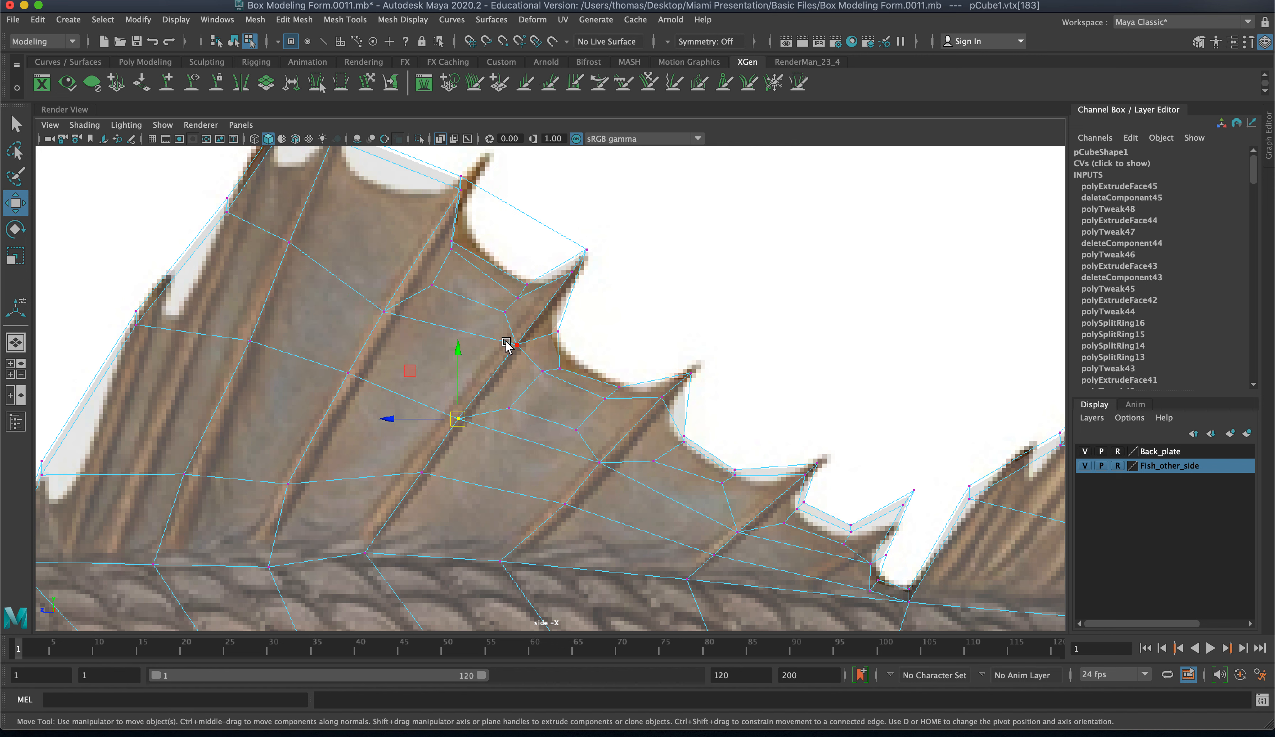
{"action": "left_click_drag", "start_coordinate": [507, 337], "coordinate": [524, 358]}
{"action": "left_click_drag", "start_coordinate": [518, 350], "coordinate": [510, 357]}
{"action": "left_click_drag", "start_coordinate": [423, 277], "coordinate": [442, 304]}
{"action": "left_click_drag", "start_coordinate": [434, 291], "coordinate": [498, 329]}
- Fit the inset's upper front vertex to the webbing curve and delete the face above it to open the notch
{"action": "left_click", "coordinate": [452, 252]}
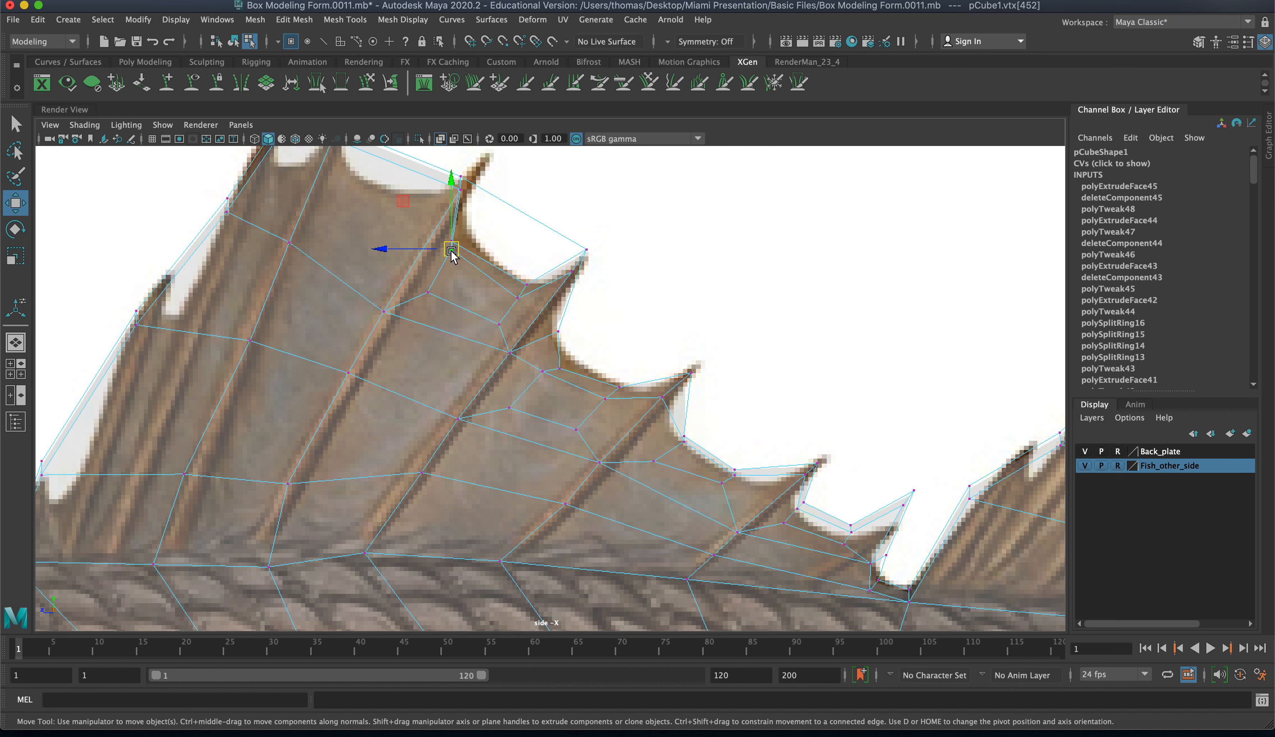
{"action": "mouse_move", "coordinate": [450, 251]}
{"action": "left_mouse_down"}
{"action": "mouse_move", "coordinate": [442, 266]}
{"action": "mouse_move", "coordinate": [464, 248]}
{"action": "left_mouse_up"}
{"action": "left_click", "coordinate": [452, 245]}
{"action": "right_click_drag", "start_coordinate": [546, 236], "coordinate": [547, 273]}
{"action": "left_click", "coordinate": [516, 232]}
{"action": "key", "text": "Delete"}
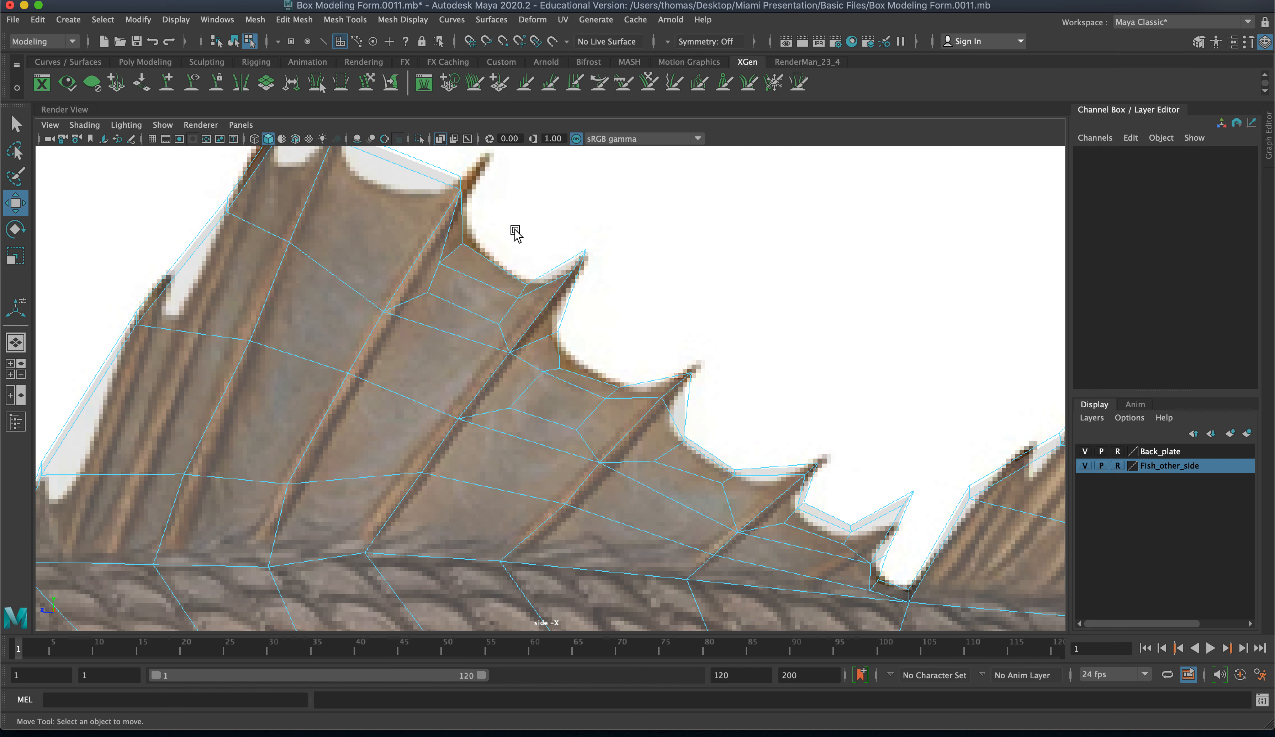
- Hide the Back_plate layer, return to object mode, and preview the fish smoothed in the perspective view
{"action": "key", "text": "space"}
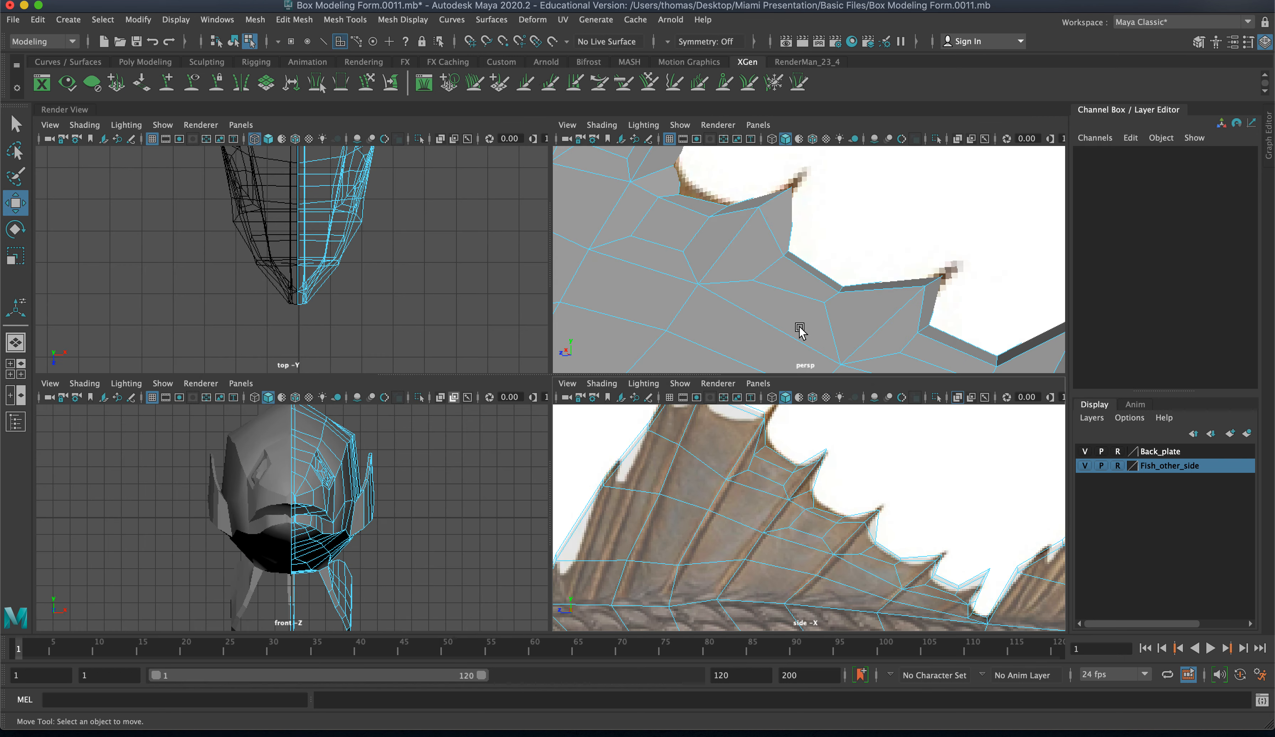
{"action": "left_click", "coordinate": [1085, 451]}
{"action": "right_click_drag", "start_coordinate": [723, 270], "coordinate": [799, 248]}
{"action": "key", "text": "space"}
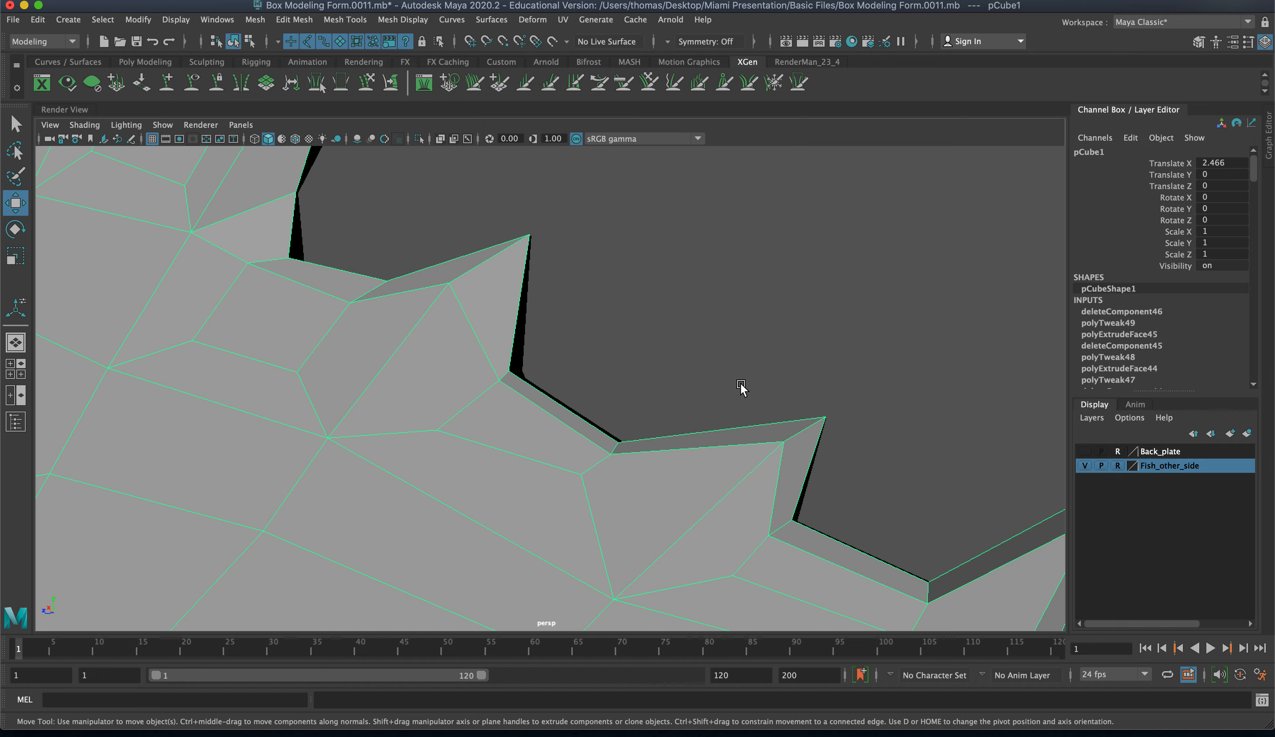
{"action": "left_click_drag", "start_coordinate": [743, 390], "coordinate": [480, 349], "text": "alt"}
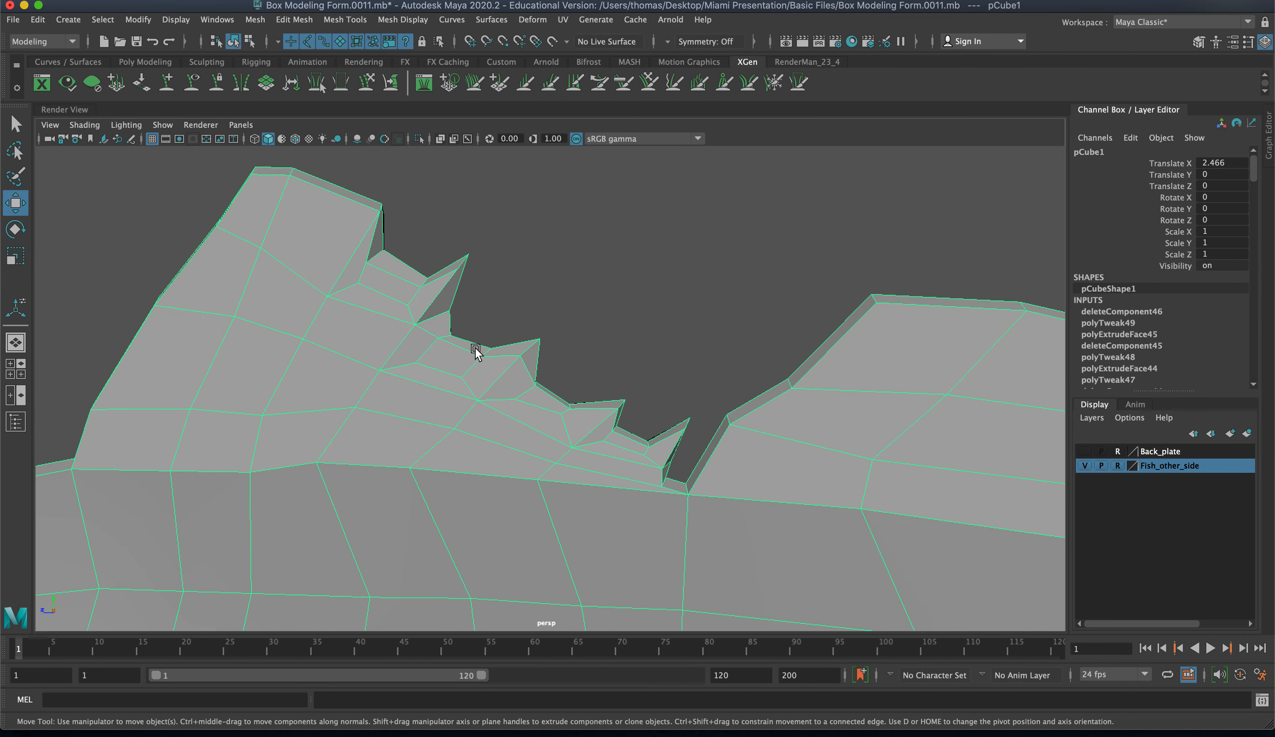
{"action": "key", "text": "3"}
{"action": "right_click_drag", "start_coordinate": [438, 378], "coordinate": [498, 355]}
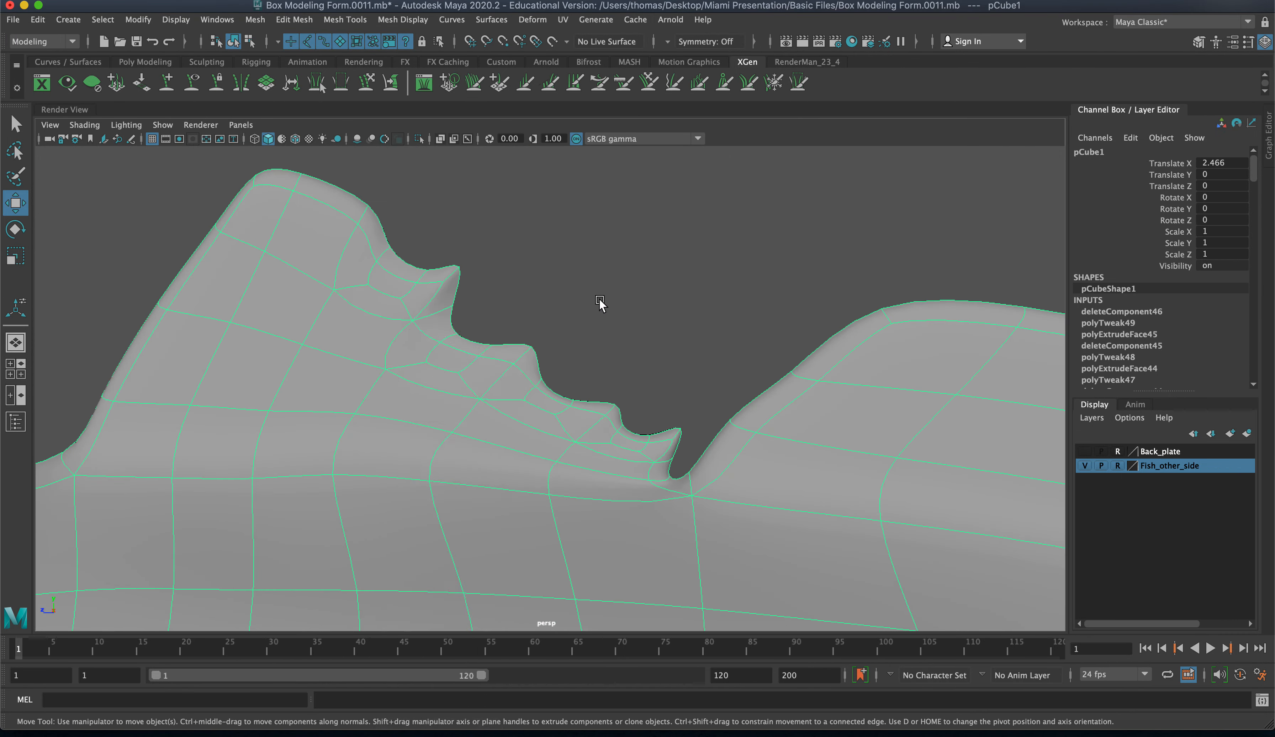
- Examine the smoothed fish from several angles, checking the front dorsal fin's notches and the overall body shape
{"action": "left_click", "coordinate": [605, 304]}
{"action": "right_click_drag", "start_coordinate": [669, 344], "coordinate": [117, 196], "text": "alt"}
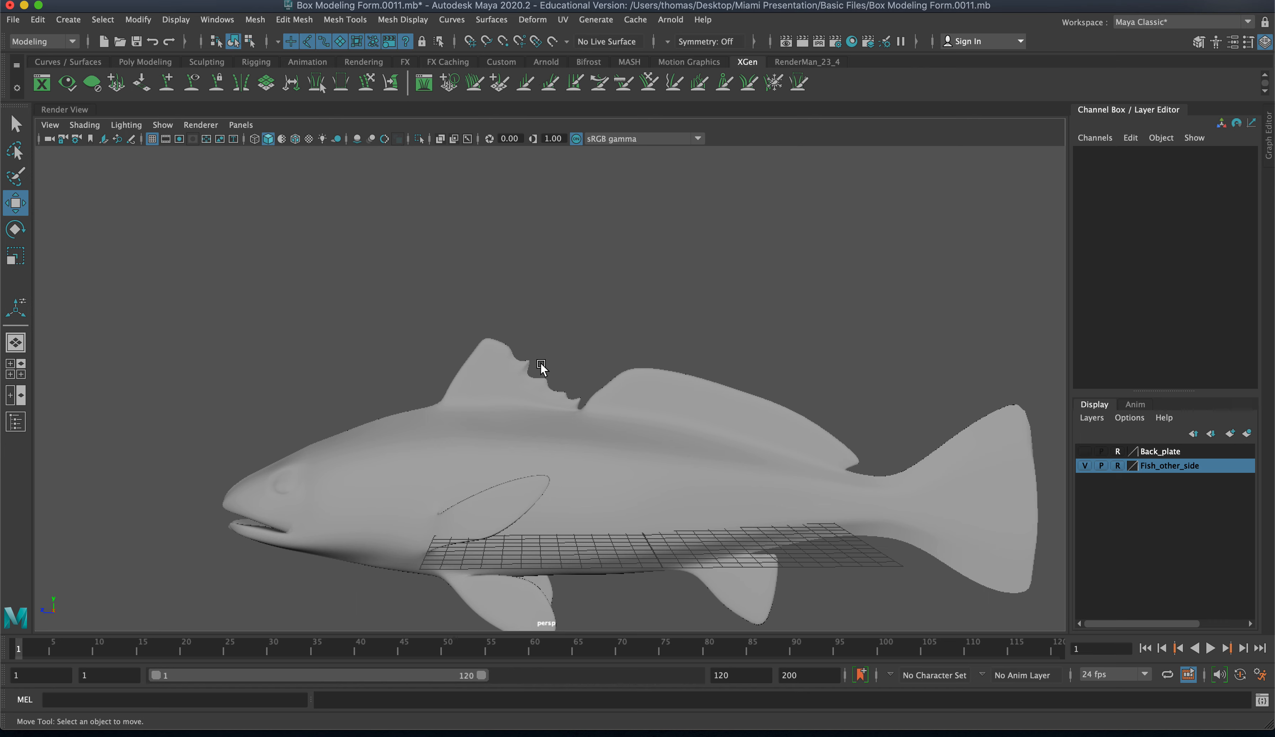
{"action": "right_click_drag", "start_coordinate": [459, 429], "coordinate": [857, 481], "text": "alt"}
{"action": "left_click_drag", "start_coordinate": [857, 481], "coordinate": [560, 394], "text": "alt"}
{"action": "left_click", "coordinate": [514, 407]}
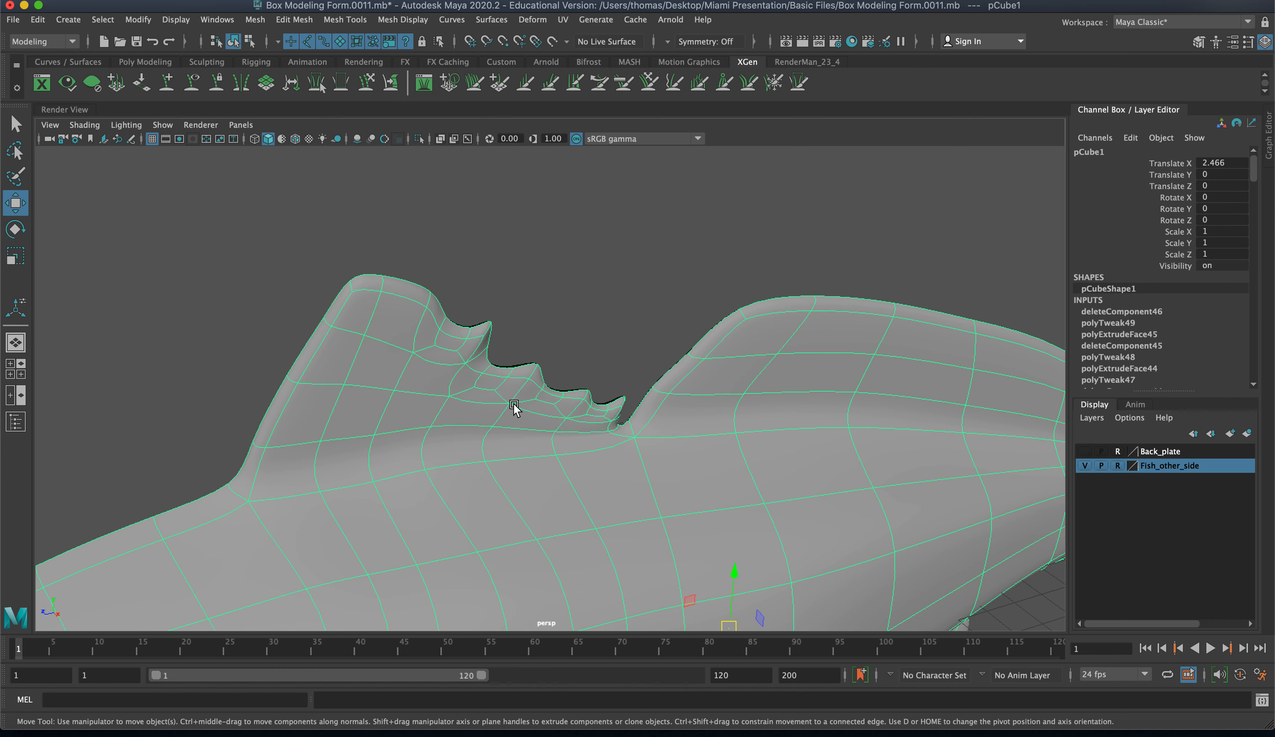
{"action": "left_click_drag", "start_coordinate": [513, 405], "coordinate": [452, 389], "text": "alt"}
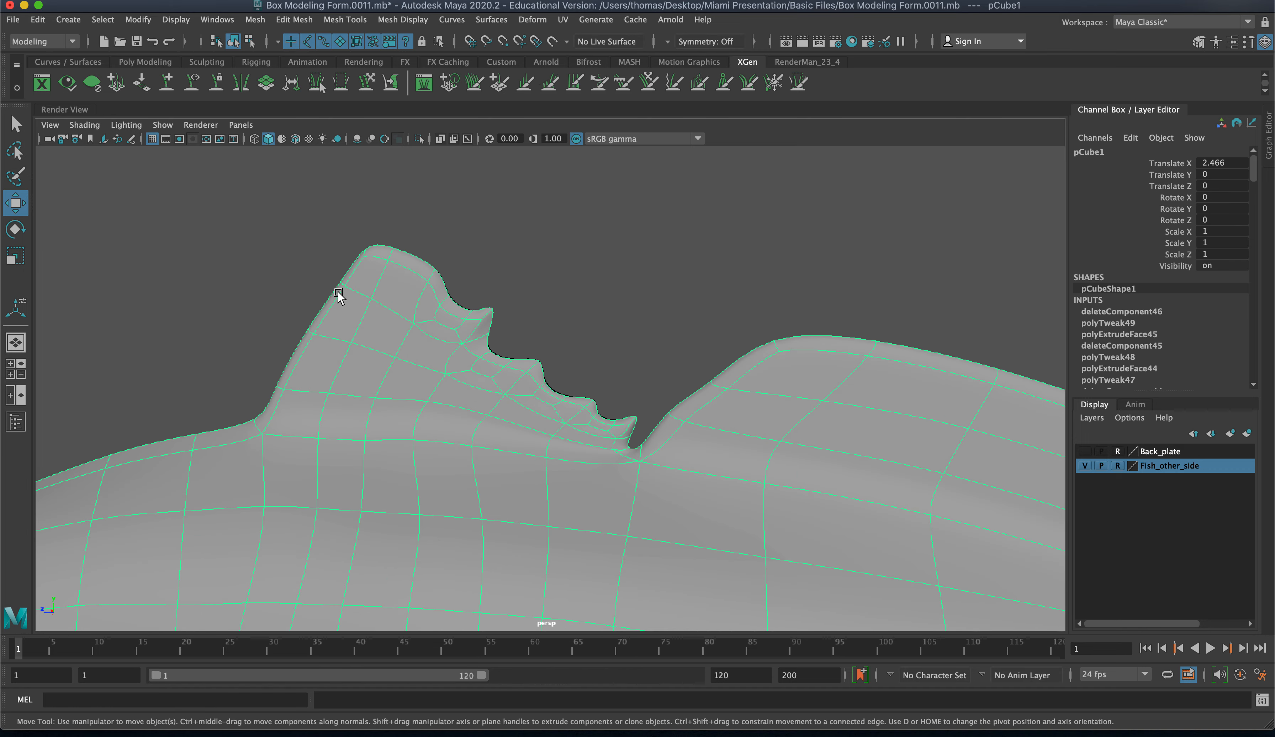
{"action": "key", "text": "f"}
{"action": "left_click_drag", "start_coordinate": [549, 446], "coordinate": [555, 436], "text": "alt"}
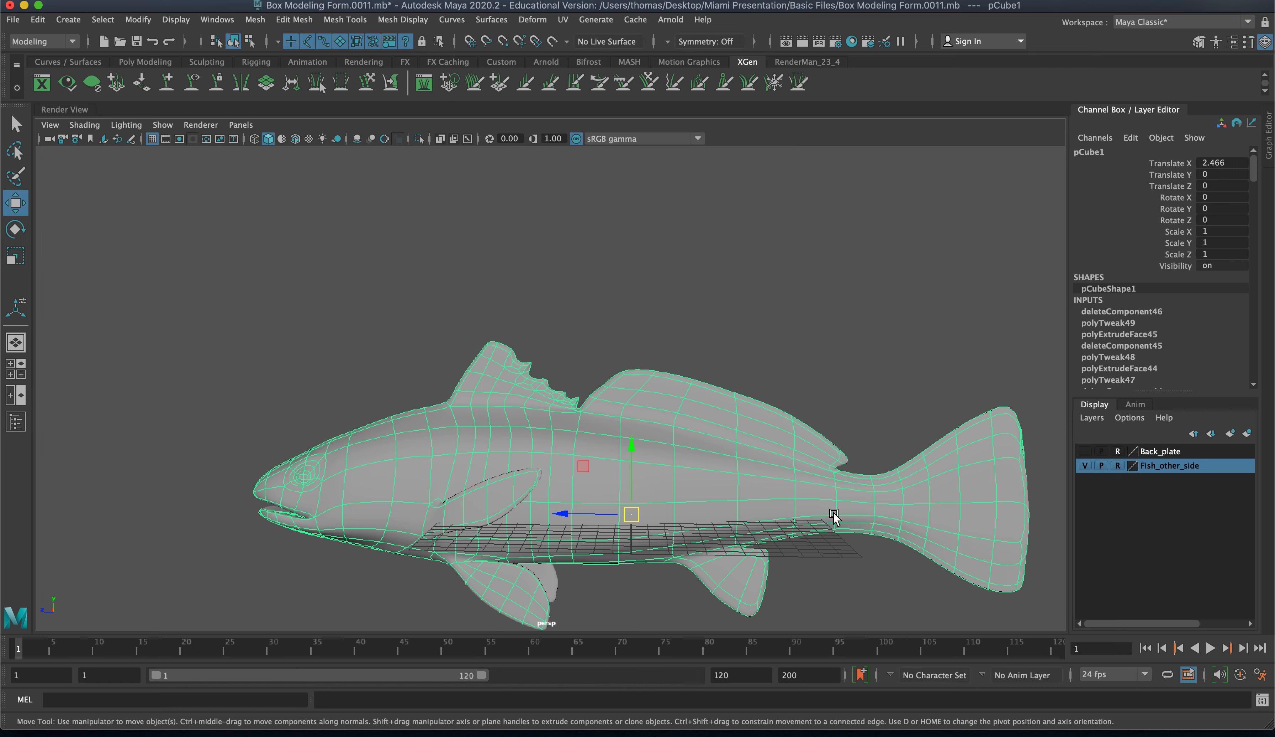
{"action": "left_click_drag", "start_coordinate": [825, 506], "coordinate": [623, 441], "text": "alt"}
{"action": "right_click_drag", "start_coordinate": [608, 388], "coordinate": [680, 368]}
{"action": "left_click", "coordinate": [557, 365]}
{"action": "left_click", "coordinate": [524, 397]}
- Show the Back_plate layer in the side view to compare the smoothed fin, and return the fish to unsmoothed display
{"action": "key", "text": "space"}
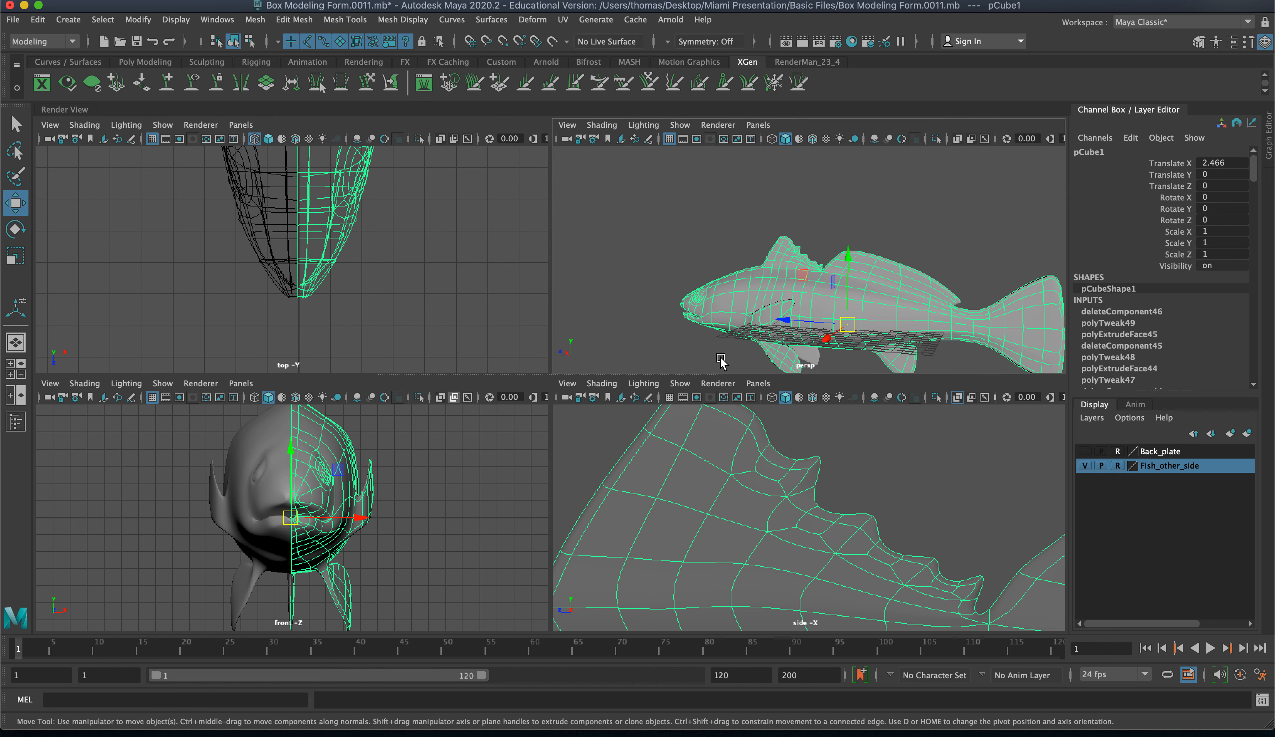
{"action": "key", "text": "space"}
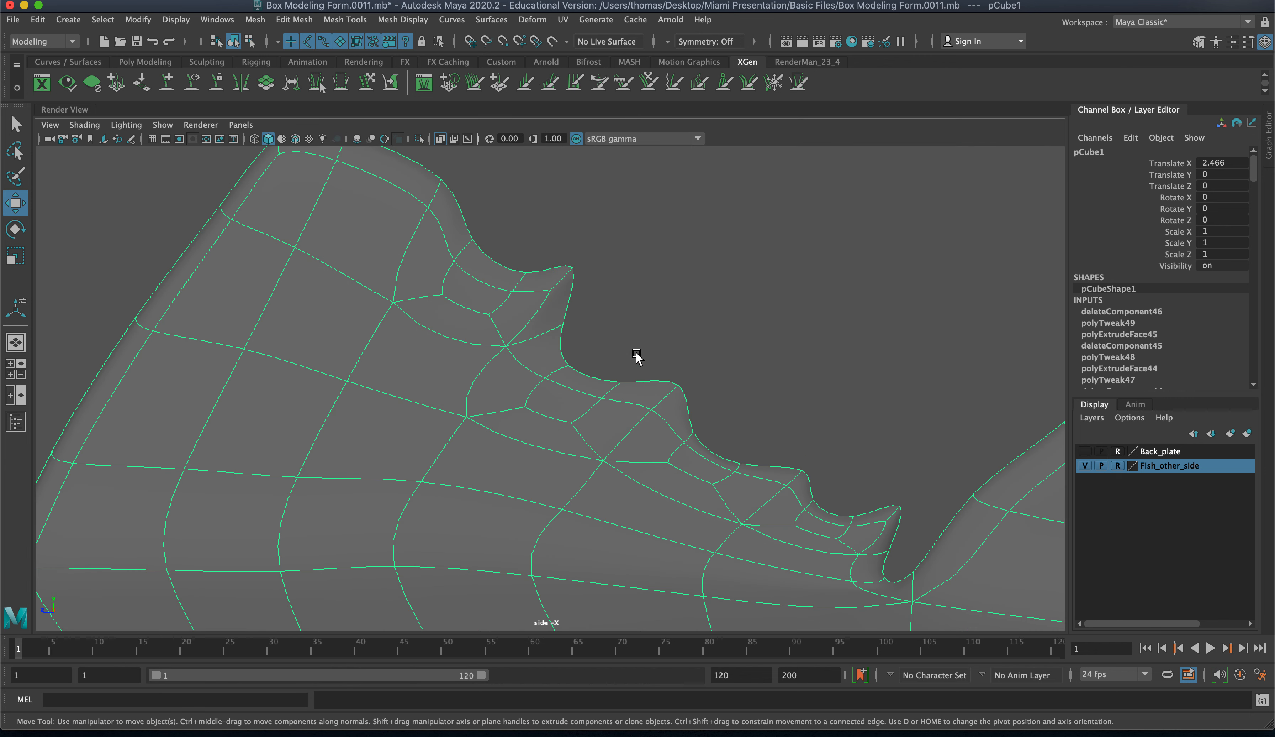
{"action": "left_click", "coordinate": [1085, 457]}
{"action": "scroll", "coordinate": [617, 332], "scroll_direction": "down", "scroll_amount": 3}
{"action": "scroll", "coordinate": [607, 370], "scroll_direction": "up", "scroll_amount": 5}
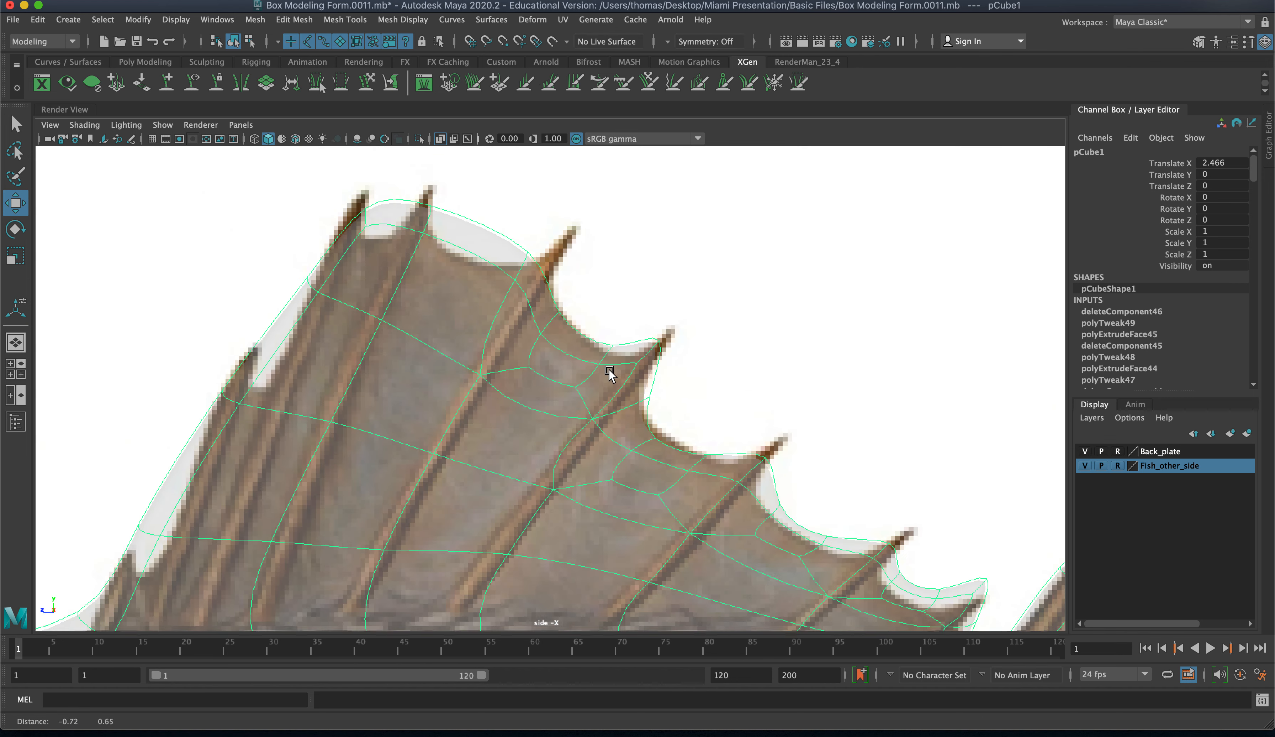
{"action": "key", "text": "1"}
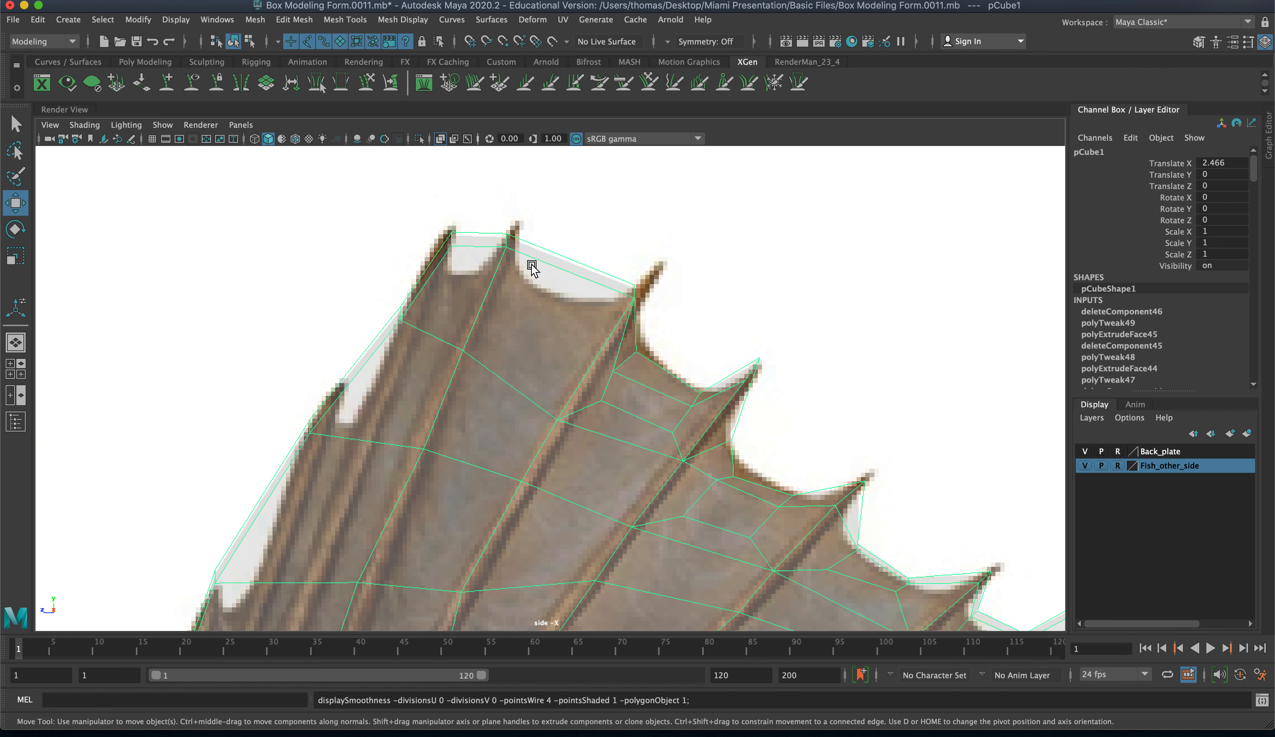
- Extrude the webbing face just behind the fin's two tallest spines and scale the extrusion inward to form an inset
{"action": "right_click_drag", "start_coordinate": [560, 259], "coordinate": [602, 338]}
{"action": "left_click", "coordinate": [561, 304]}
{"action": "key", "text": "r"}
{"action": "left_click_drag", "start_coordinate": [549, 326], "coordinate": [505, 331]}
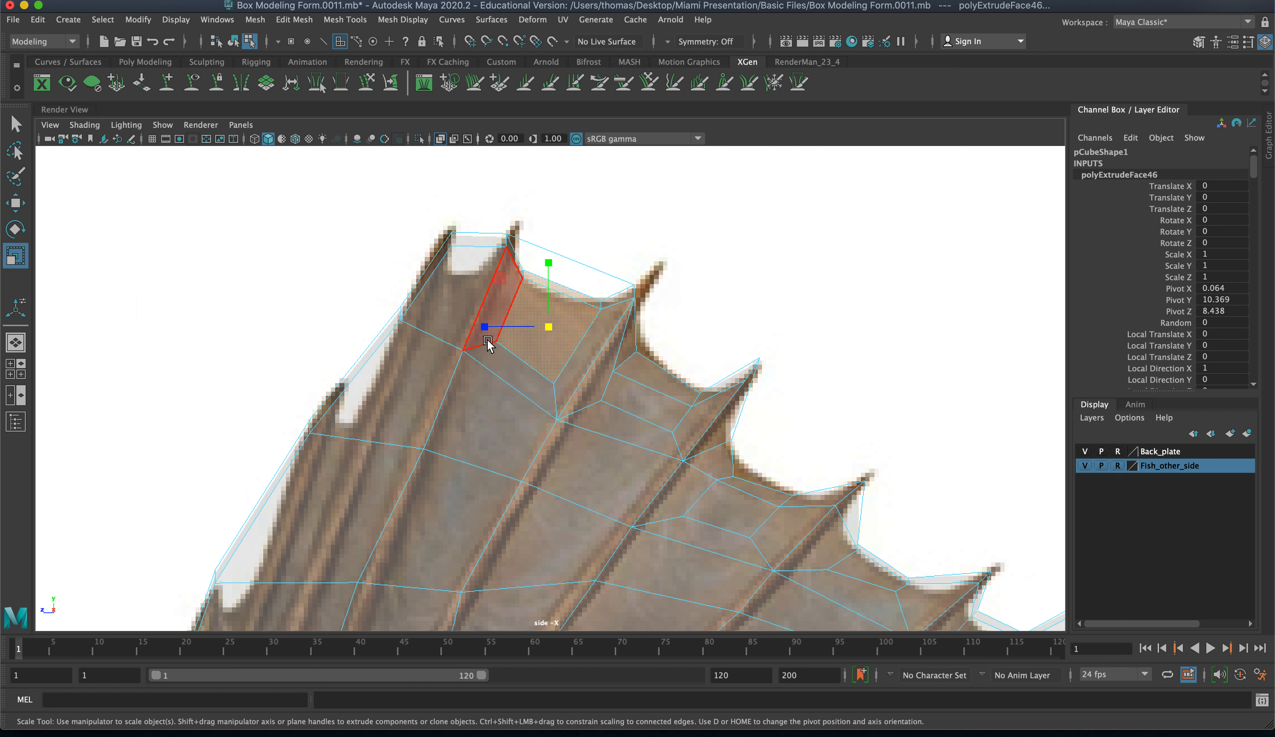
- Move the inset's base vertices and the adjoining spine-ridge vertices lower along the two bordering spines, following the reference
{"action": "right_click_drag", "start_coordinate": [488, 341], "coordinate": [427, 315]}
{"action": "left_click_drag", "start_coordinate": [429, 313], "coordinate": [510, 470]}
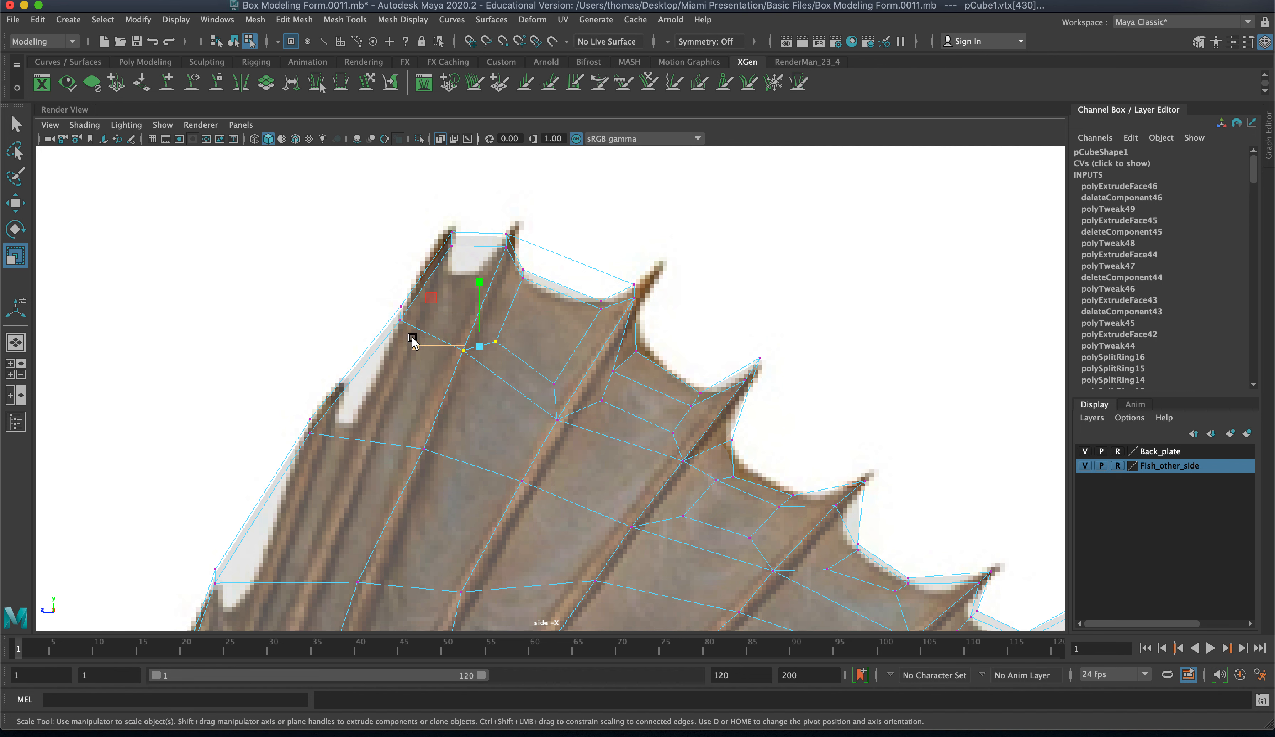
{"action": "left_click_drag", "start_coordinate": [413, 310], "coordinate": [510, 488]}
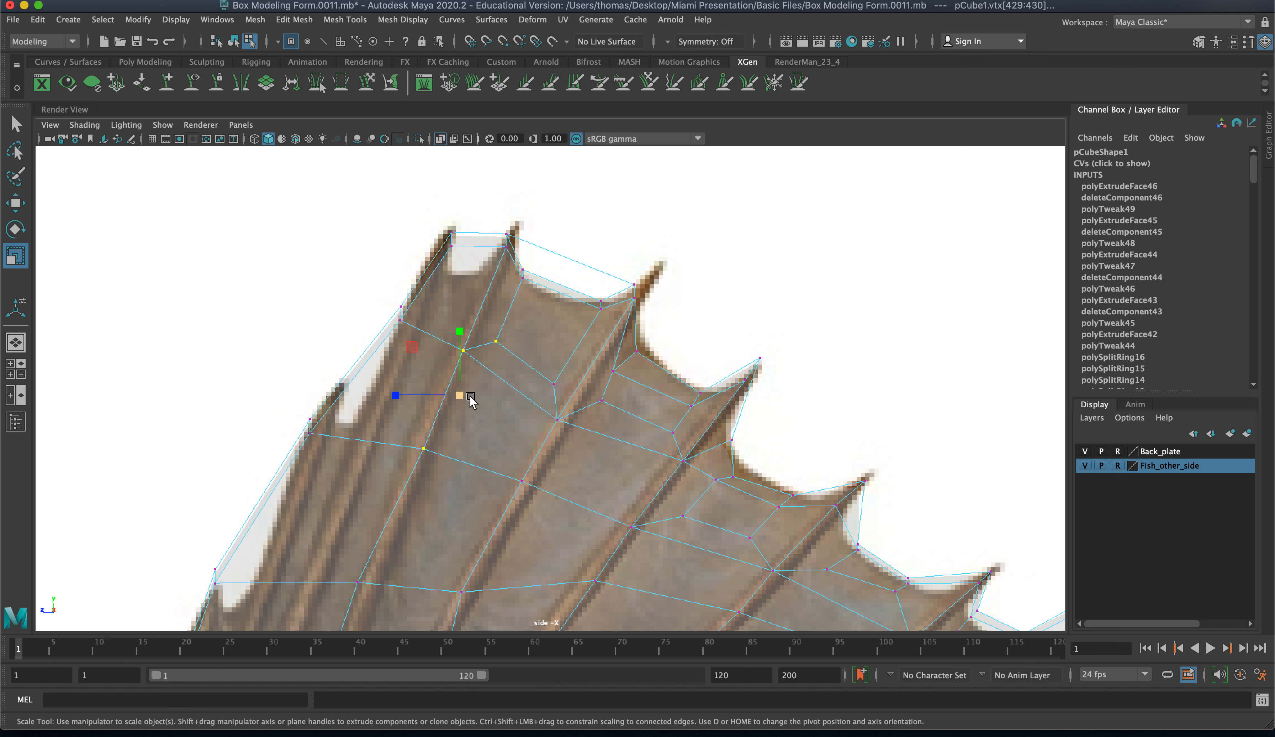
{"action": "key", "text": "w"}
{"action": "left_click_drag", "start_coordinate": [459, 395], "coordinate": [440, 431]}
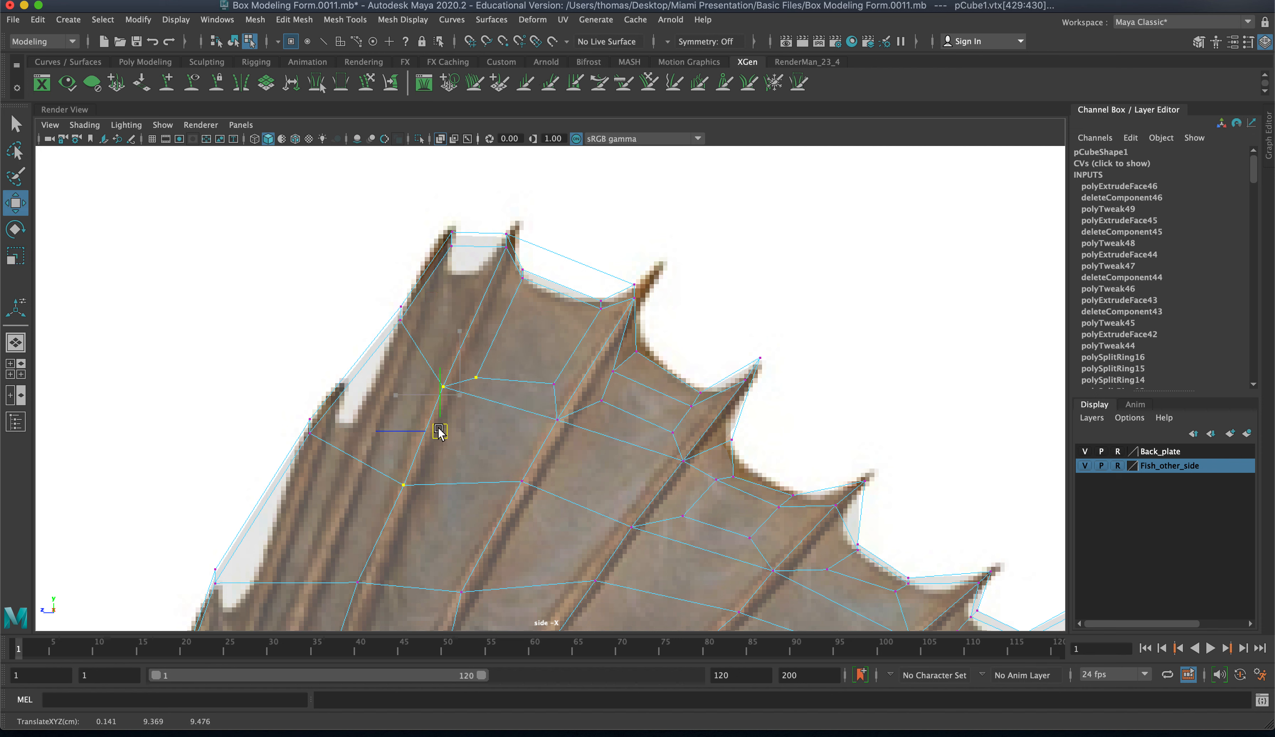
{"action": "left_click_drag", "start_coordinate": [521, 361], "coordinate": [542, 424]}
{"action": "left_click", "coordinate": [523, 490]}
{"action": "left_click_drag", "start_coordinate": [526, 491], "coordinate": [509, 520]}
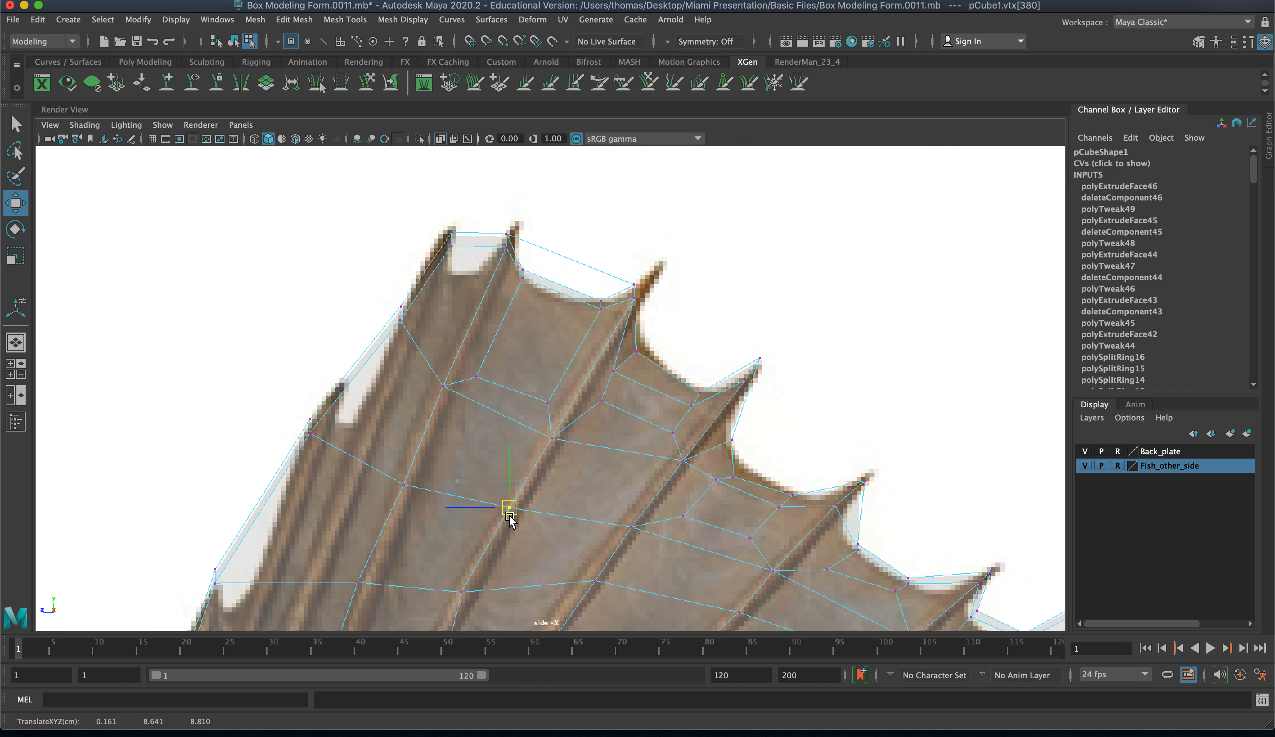
- Fit the inset's upper corners and adjoining edge vertices to the curved webbing between the two bordering spines
{"action": "left_click", "coordinate": [519, 273]}
{"action": "left_click_drag", "start_coordinate": [518, 274], "coordinate": [605, 321]}
{"action": "left_click_drag", "start_coordinate": [602, 309], "coordinate": [598, 316]}
{"action": "left_click", "coordinate": [520, 299]}
{"action": "left_click_drag", "start_coordinate": [512, 293], "coordinate": [506, 316]}
{"action": "left_click", "coordinate": [595, 305]}
{"action": "left_click_drag", "start_coordinate": [593, 307], "coordinate": [583, 333]}
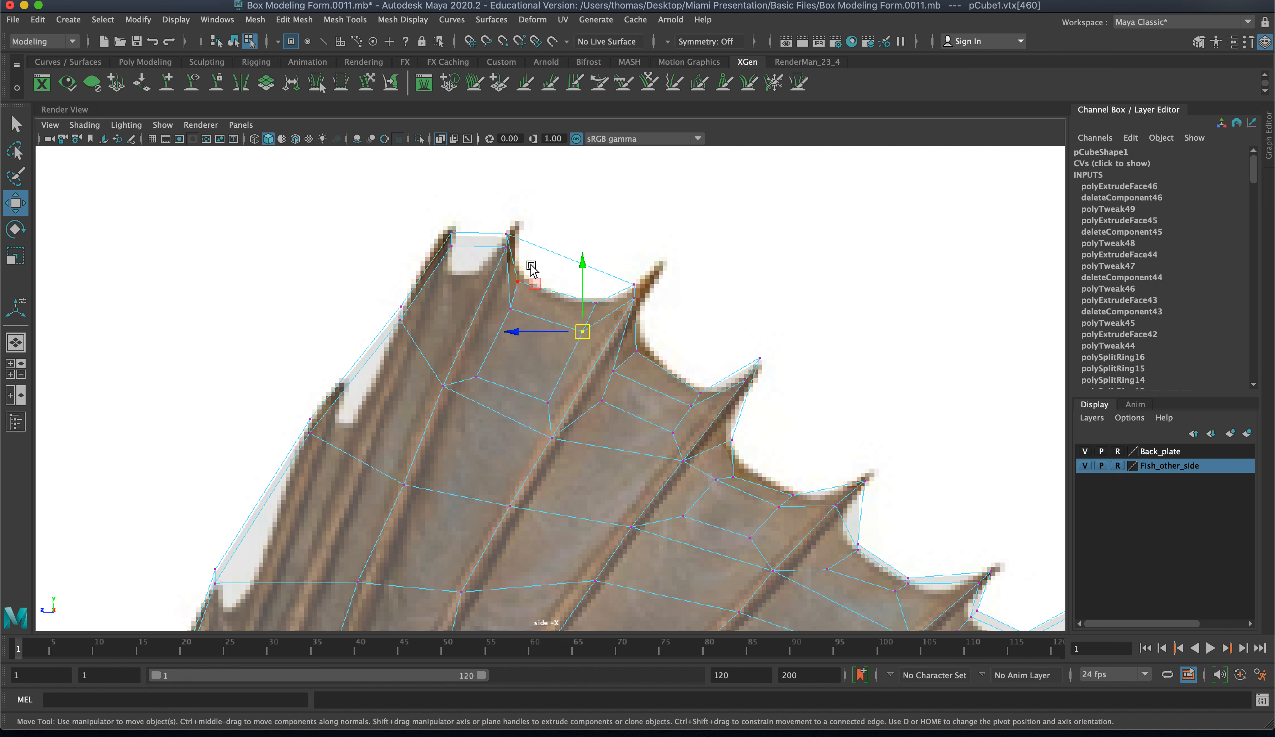
- Pull the two bordering spine tips out to the reference tips and delete the face between them to open the notch
{"action": "left_click", "coordinate": [518, 240]}
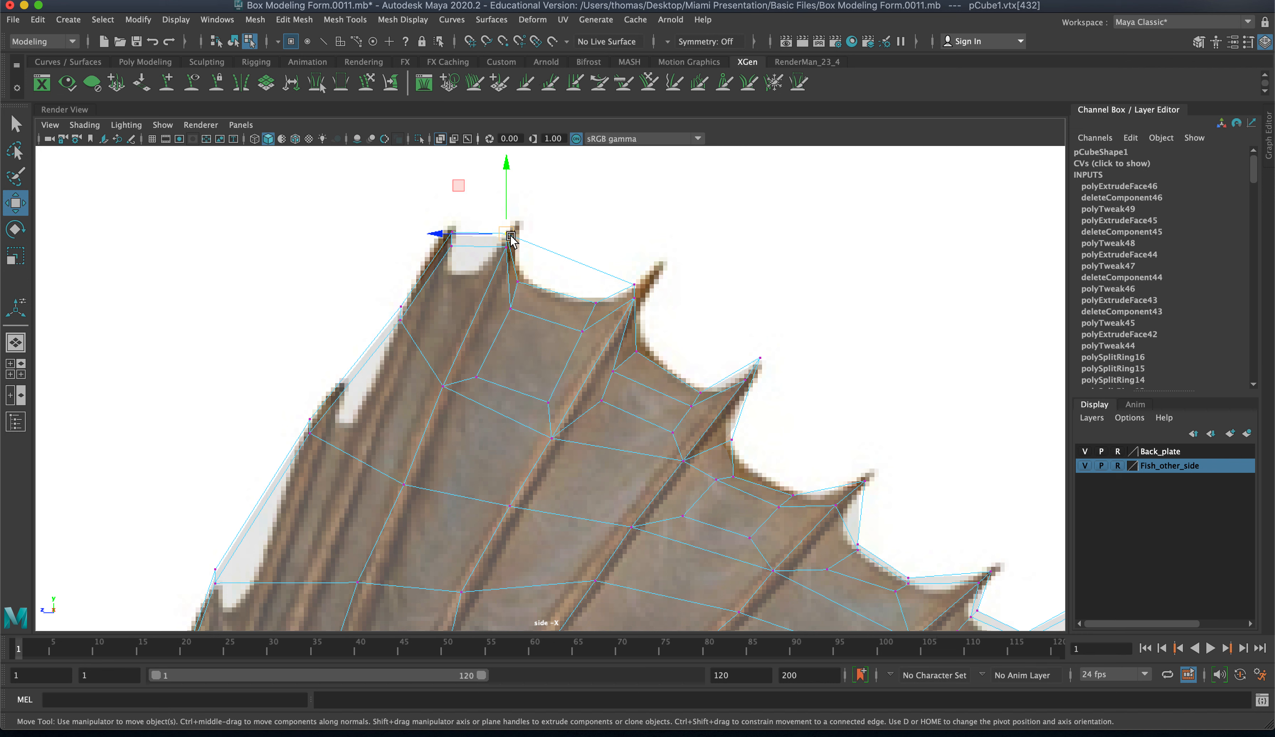
{"action": "left_click_drag", "start_coordinate": [506, 234], "coordinate": [516, 223]}
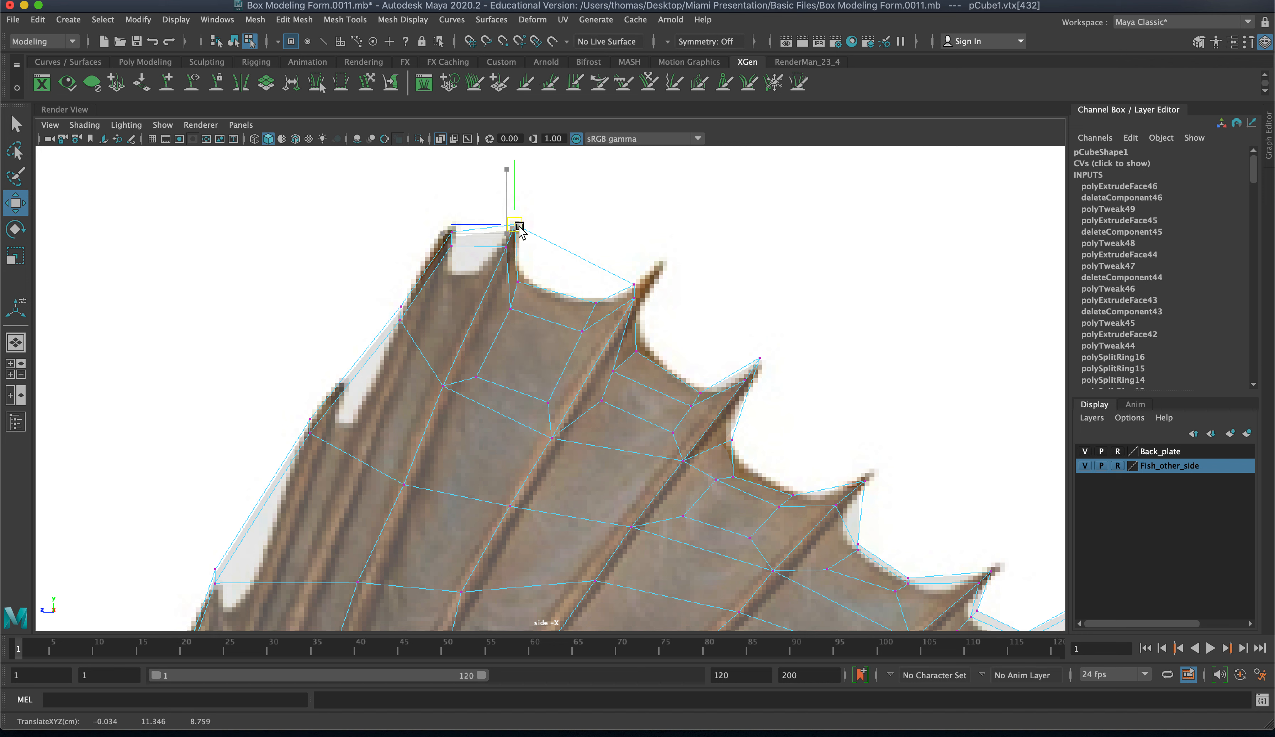
{"action": "left_click", "coordinate": [648, 285]}
{"action": "left_click_drag", "start_coordinate": [652, 284], "coordinate": [662, 267]}
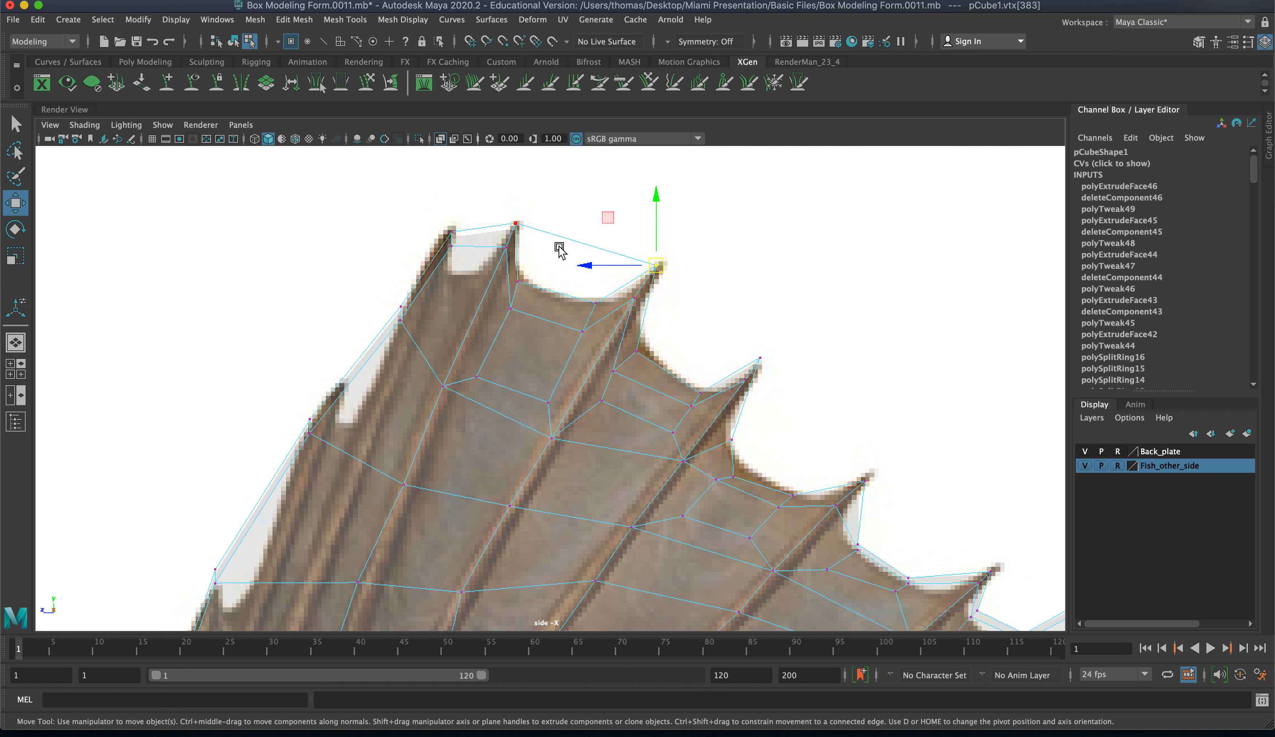
{"action": "right_click_drag", "start_coordinate": [557, 248], "coordinate": [561, 282]}
{"action": "left_click", "coordinate": [557, 263]}
{"action": "key", "text": "Delete"}
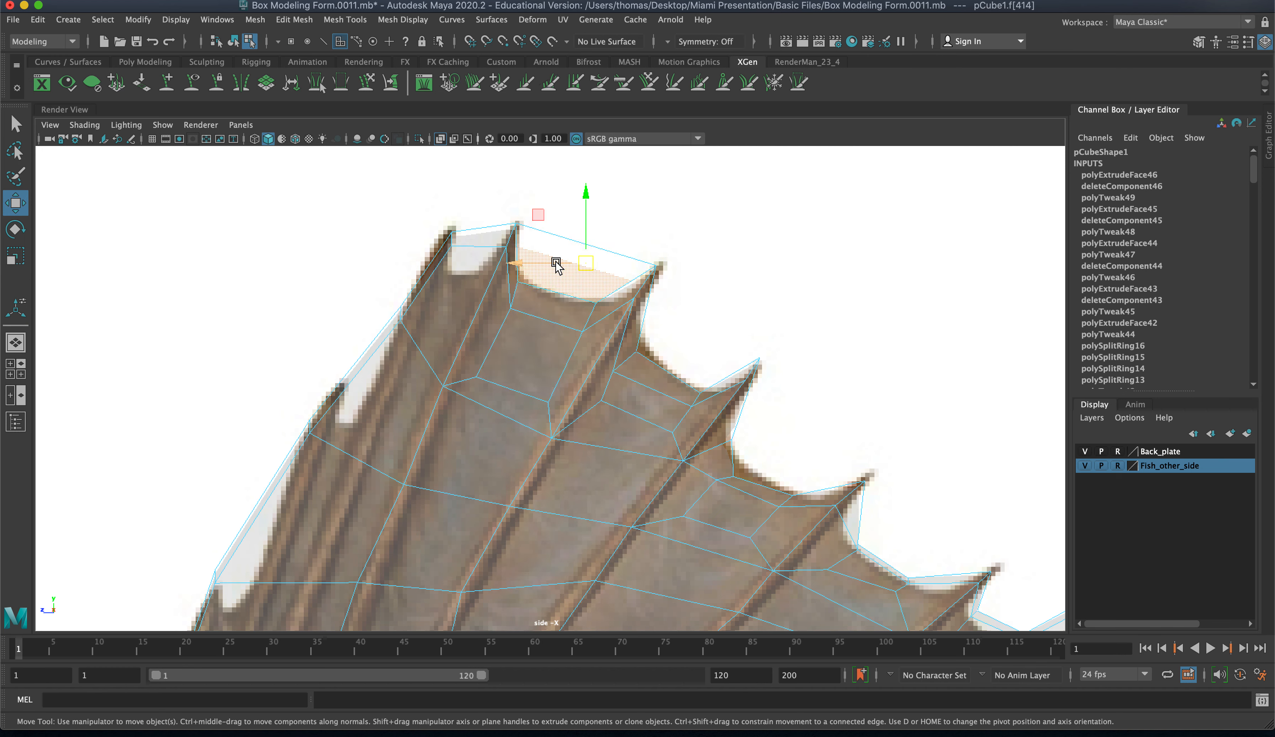
- Extrude the webbing face between the fin's two tallest spines and scale the extrusion inward to form an inset
{"action": "middle_click_drag", "start_coordinate": [569, 279], "coordinate": [732, 308], "text": "alt"}
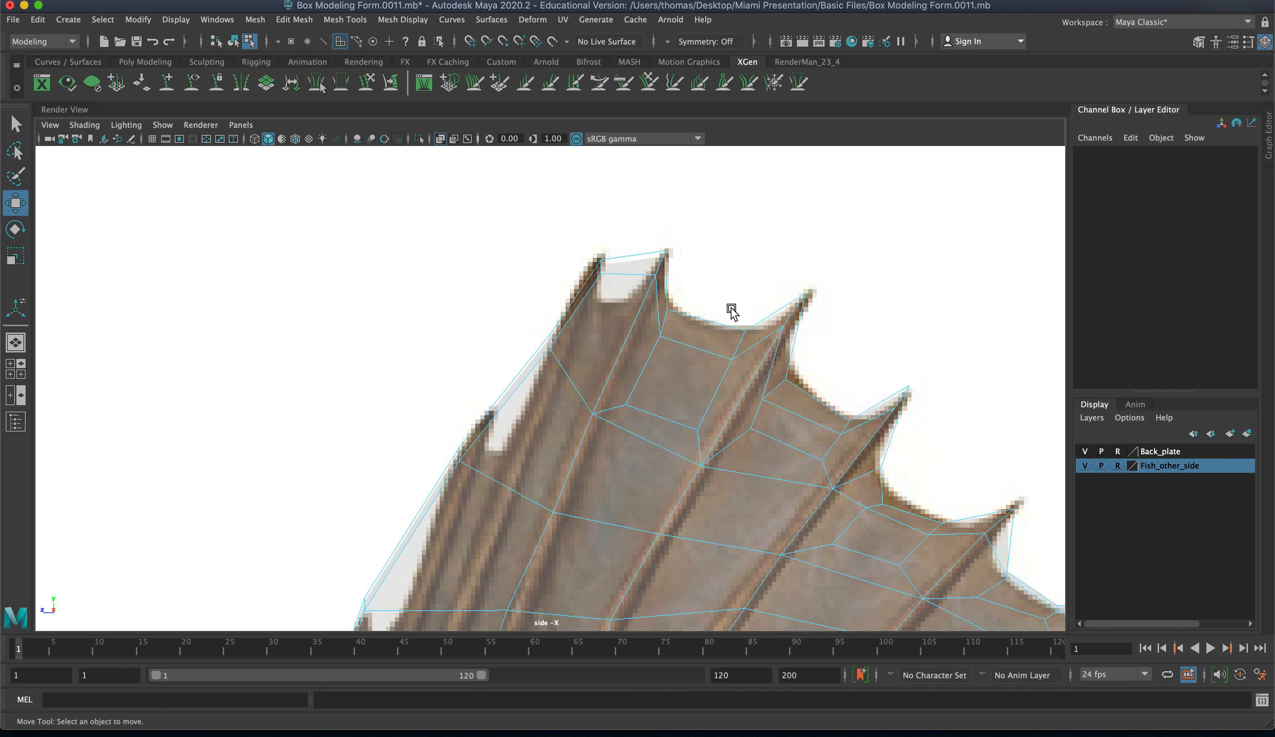
{"action": "left_click", "coordinate": [611, 268]}
{"action": "right_click_drag", "start_coordinate": [611, 268], "coordinate": [546, 269]}
{"action": "left_click_drag", "start_coordinate": [562, 247], "coordinate": [601, 266]}
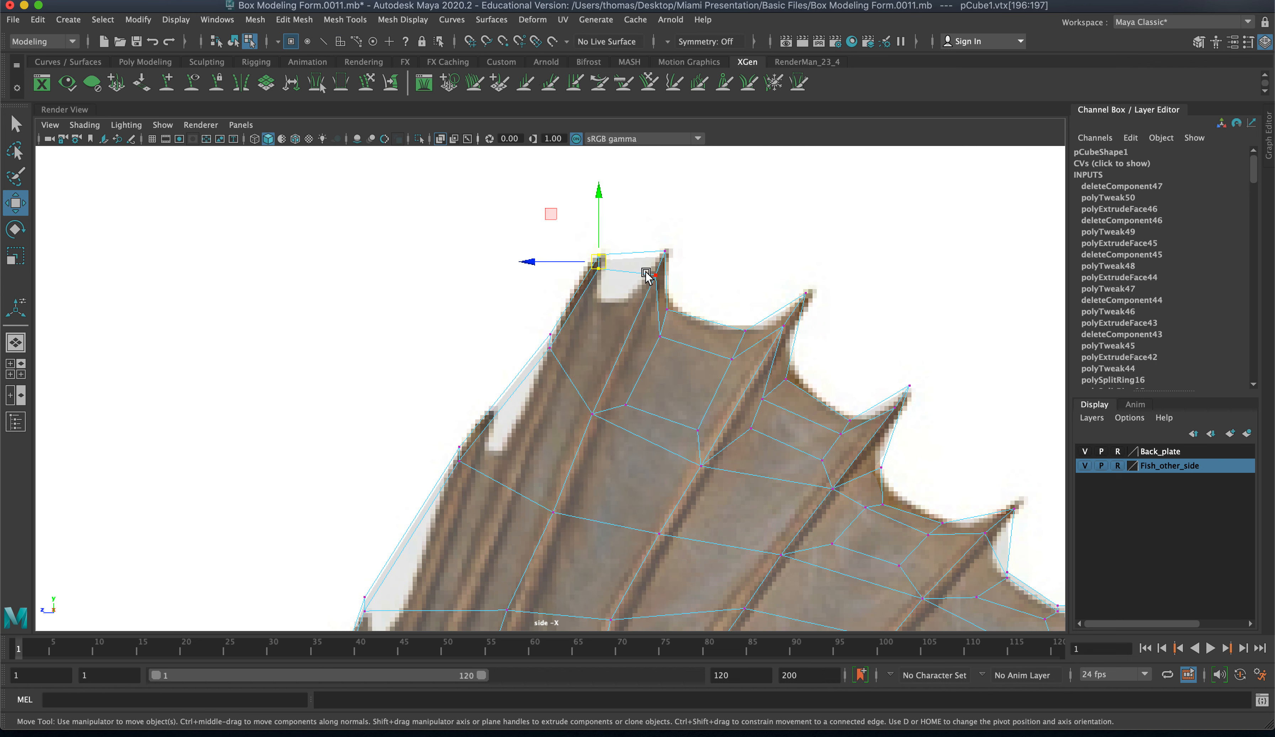
{"action": "right_click_drag", "start_coordinate": [646, 277], "coordinate": [640, 313]}
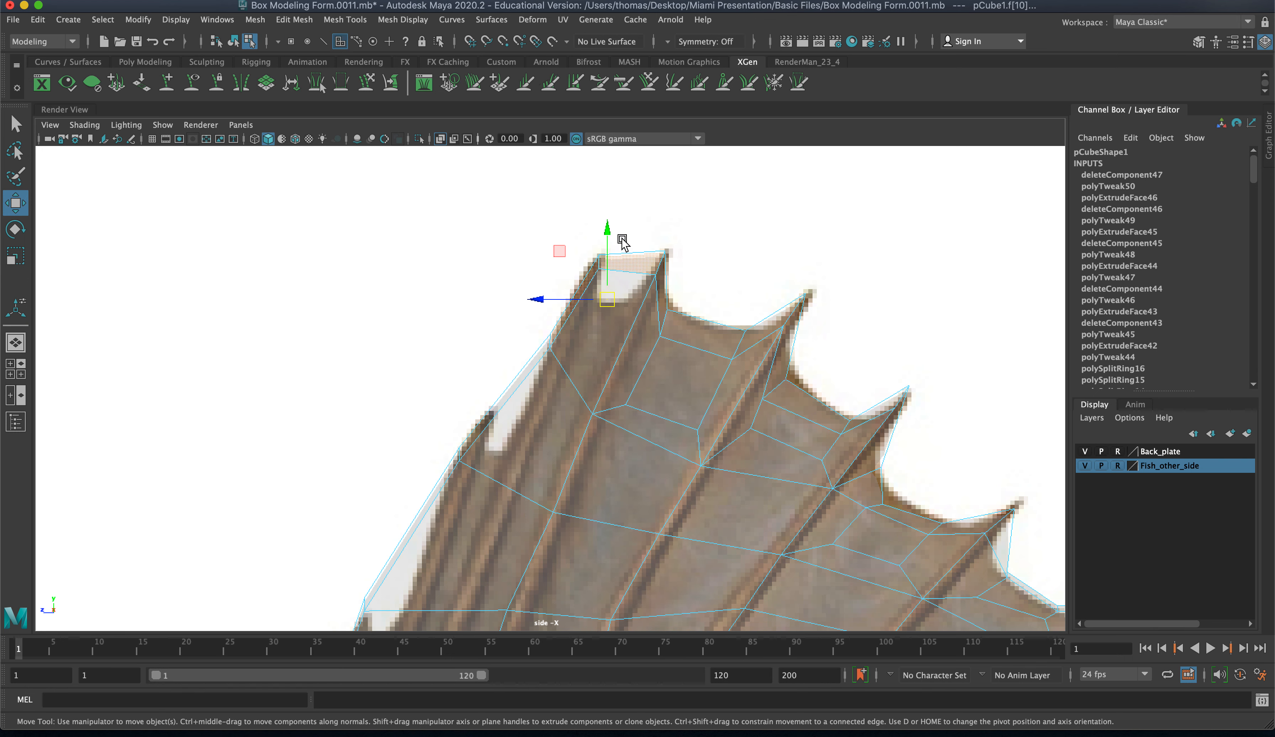
{"action": "left_click", "coordinate": [618, 292]}
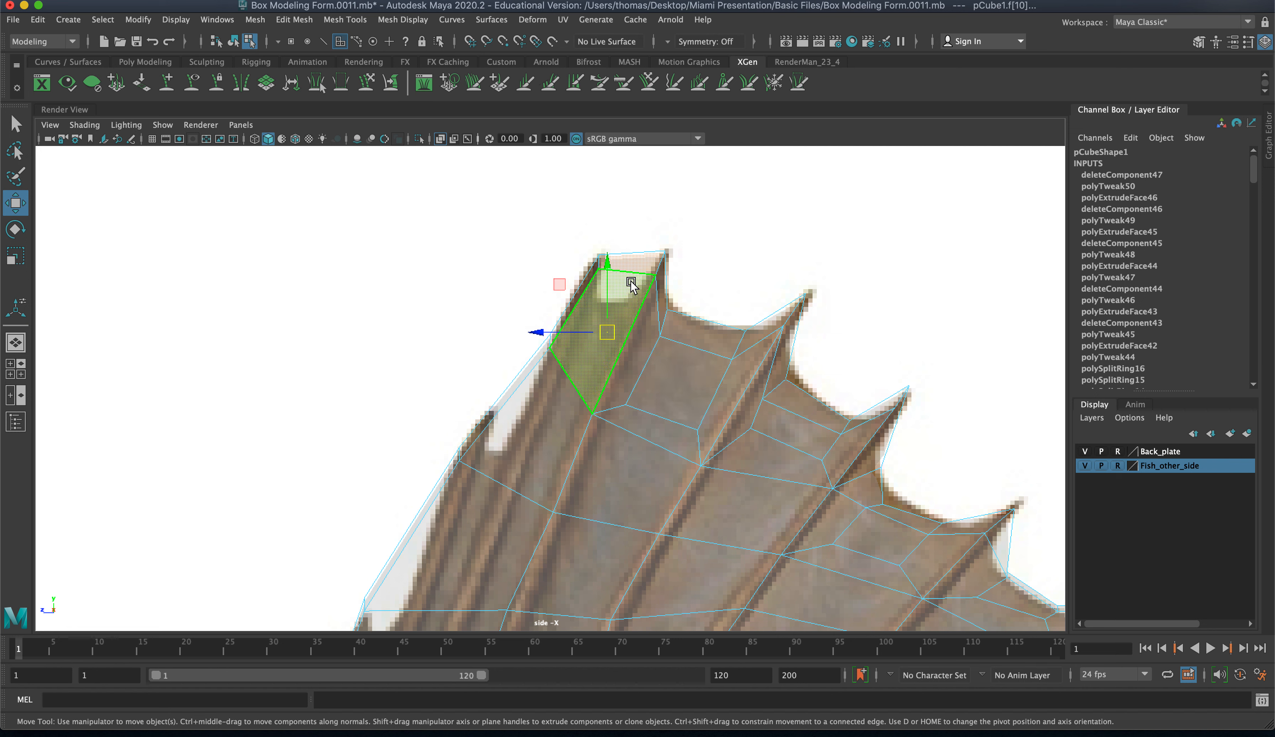
{"action": "right_click_drag", "start_coordinate": [632, 285], "coordinate": [607, 324], "text": "shift"}
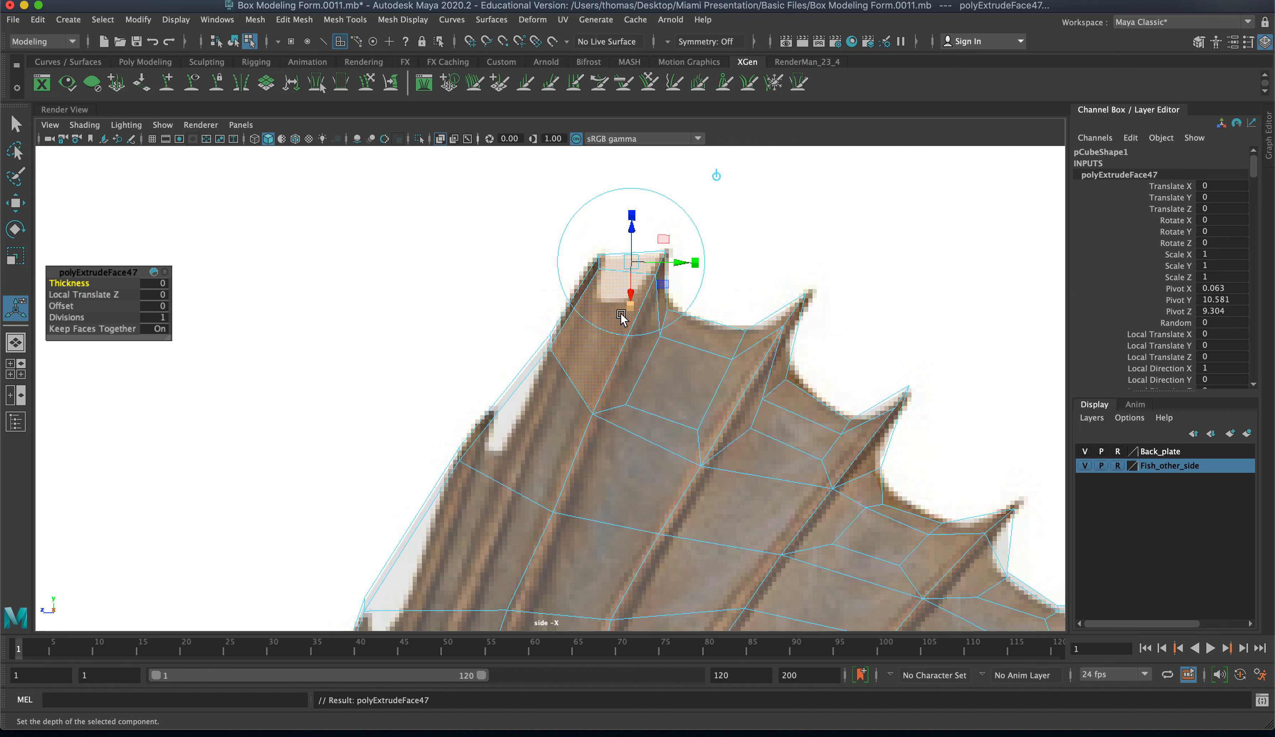
{"action": "mouse_move", "coordinate": [605, 328]}
{"action": "left_mouse_down"}
{"action": "mouse_move", "coordinate": [565, 335]}
{"action": "mouse_move", "coordinate": [599, 336]}
{"action": "left_mouse_up"}
- Move the inset down toward the webbing and delete the face above it to open the notch between the two tallest spines
{"action": "key", "text": "w"}
{"action": "left_click", "coordinate": [608, 334]}
{"action": "right_click_drag", "start_coordinate": [632, 260], "coordinate": [1032, 421]}
{"action": "left_click", "coordinate": [632, 262]}
{"action": "middle_click_drag", "start_coordinate": [726, 314], "coordinate": [560, 420], "text": "alt"}
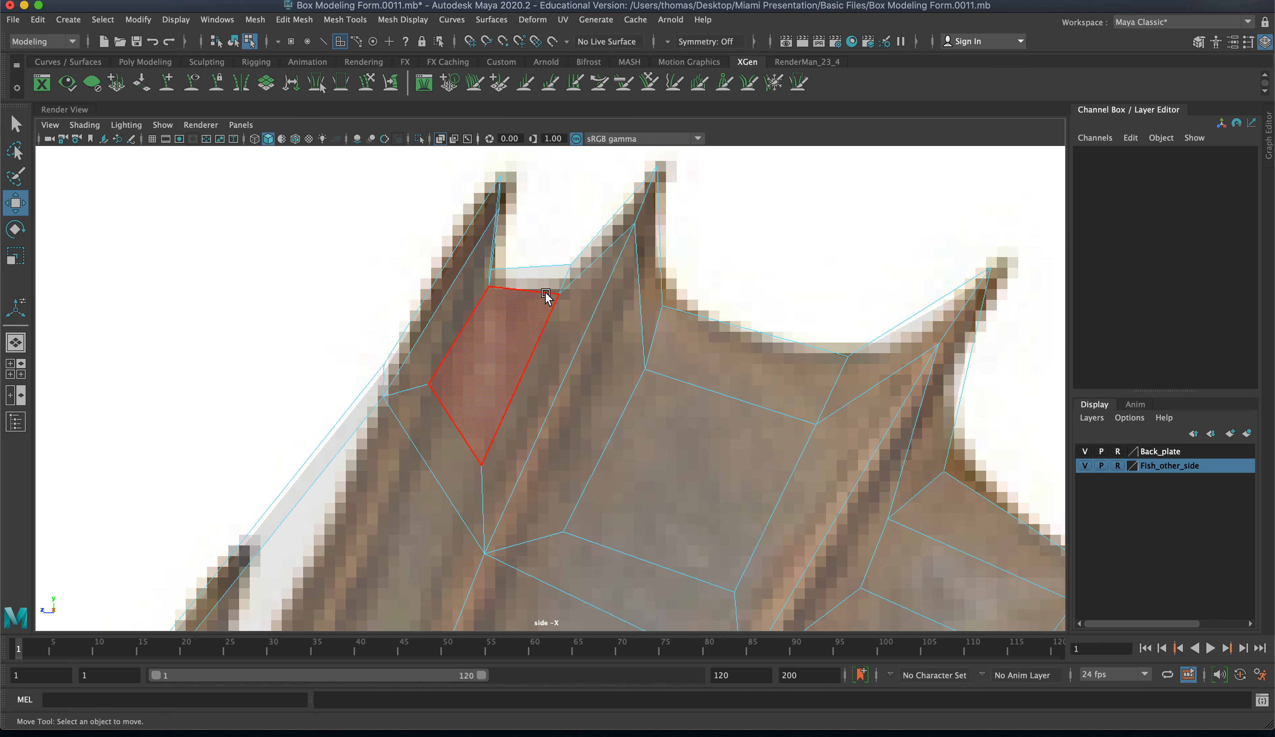
- Fit the inset's upper corners and the notch's edge vertices to the webbing between the two tallest spines
{"action": "right_click_drag", "start_coordinate": [547, 293], "coordinate": [491, 283]}
{"action": "left_click", "coordinate": [489, 286]}
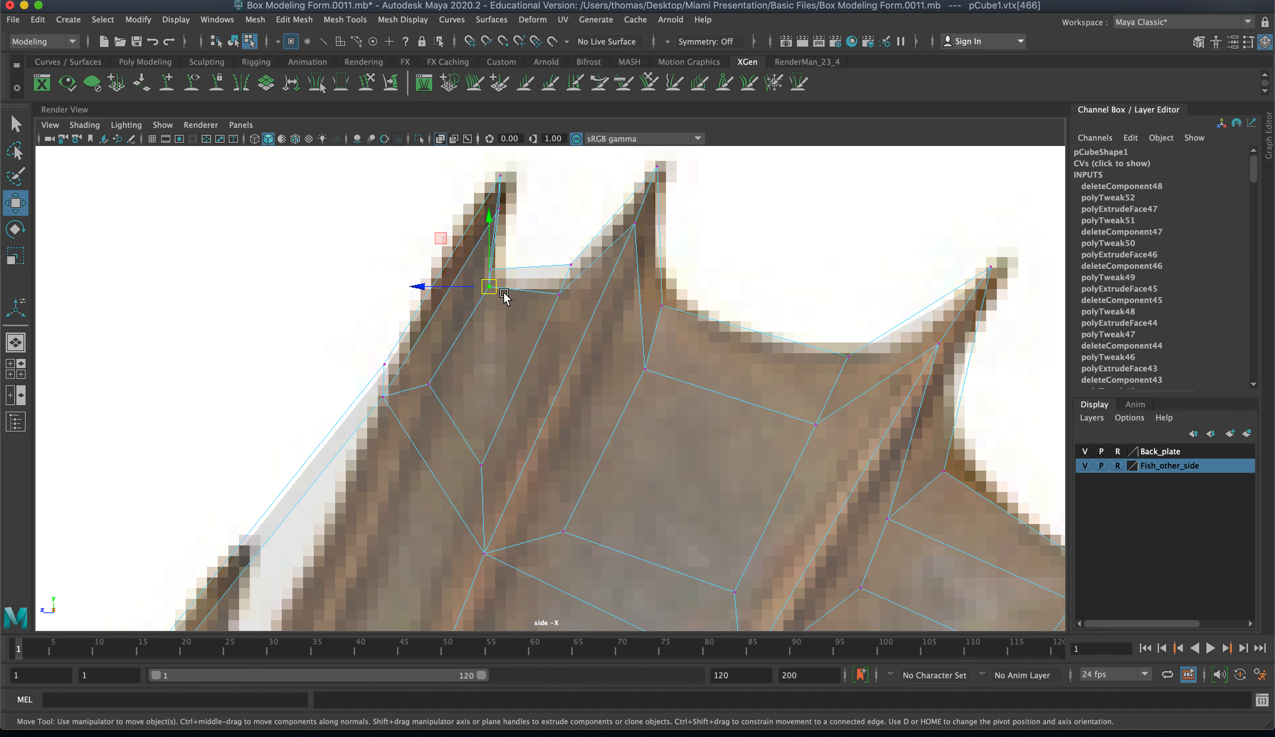
{"action": "left_click_drag", "start_coordinate": [487, 286], "coordinate": [549, 347]}
{"action": "left_click", "coordinate": [491, 268]}
{"action": "left_click", "coordinate": [559, 294]}
{"action": "mouse_move", "coordinate": [561, 267]}
{"action": "left_mouse_down"}
{"action": "mouse_move", "coordinate": [577, 288]}
{"action": "mouse_move", "coordinate": [566, 286]}
{"action": "left_mouse_up"}
- Adjust the vertices below the foremost tall spine's tip and on the fin's leading edge to follow the reference outline
{"action": "left_click_drag", "start_coordinate": [491, 202], "coordinate": [517, 231]}
{"action": "left_click_drag", "start_coordinate": [500, 208], "coordinate": [492, 212]}
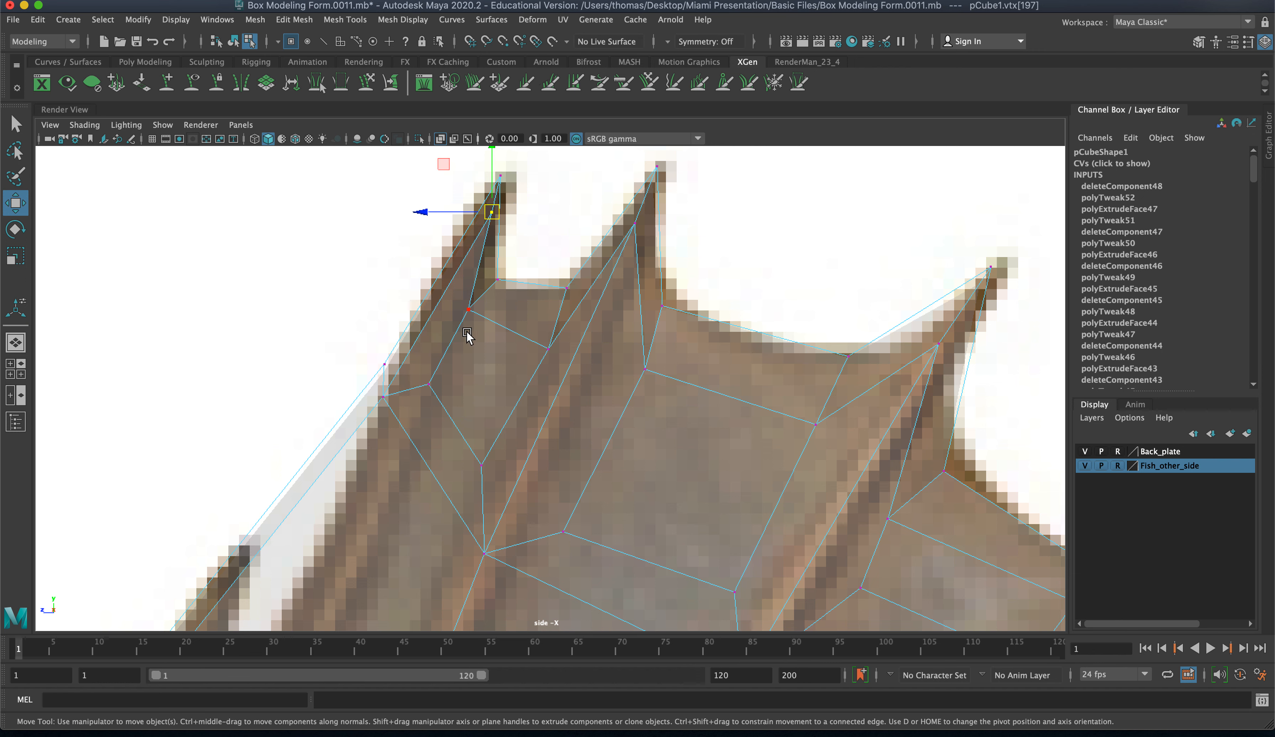
{"action": "middle_click_drag", "start_coordinate": [421, 334], "coordinate": [469, 208], "text": "alt"}
{"action": "left_click_drag", "start_coordinate": [431, 264], "coordinate": [442, 291]}
- Examine the fish in the side view from the front dorsal fin to the head, body and tail, comparing it with the reference
{"action": "right_click_drag", "start_coordinate": [554, 336], "coordinate": [516, 324], "text": "alt"}
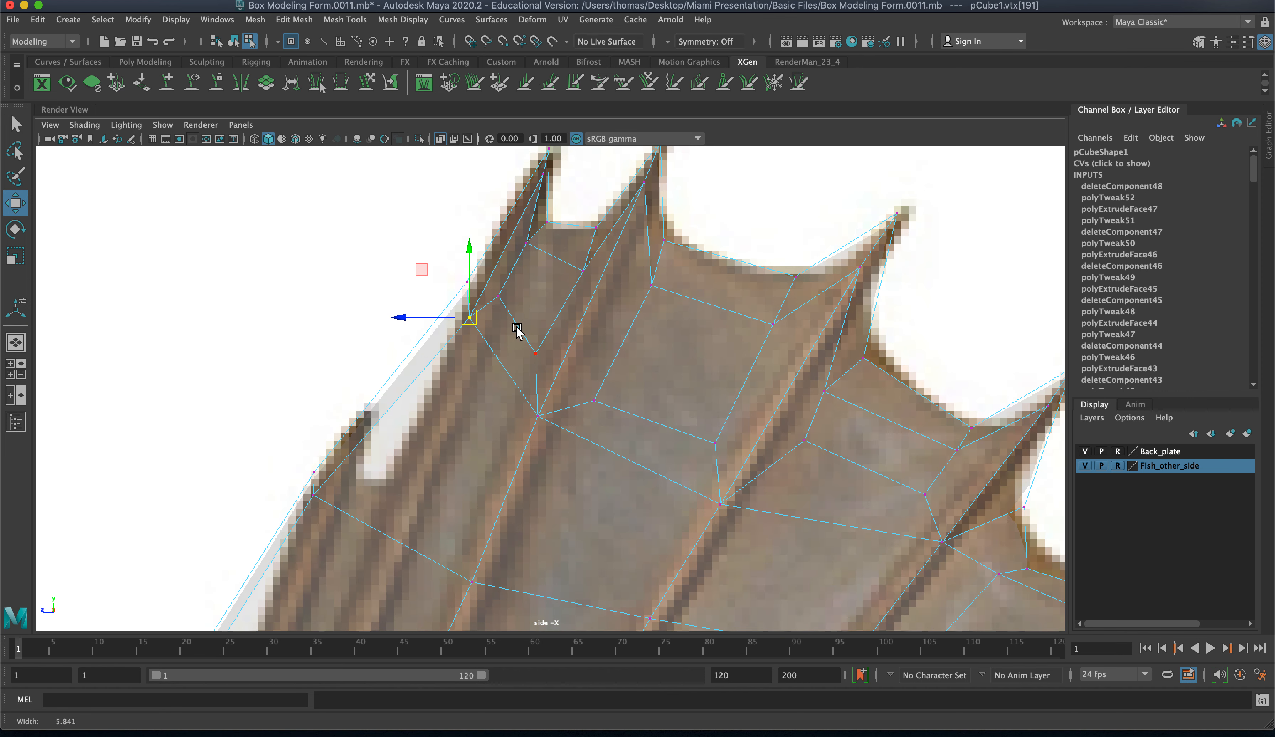
{"action": "middle_click_drag", "start_coordinate": [524, 324], "coordinate": [712, 251], "text": "alt"}
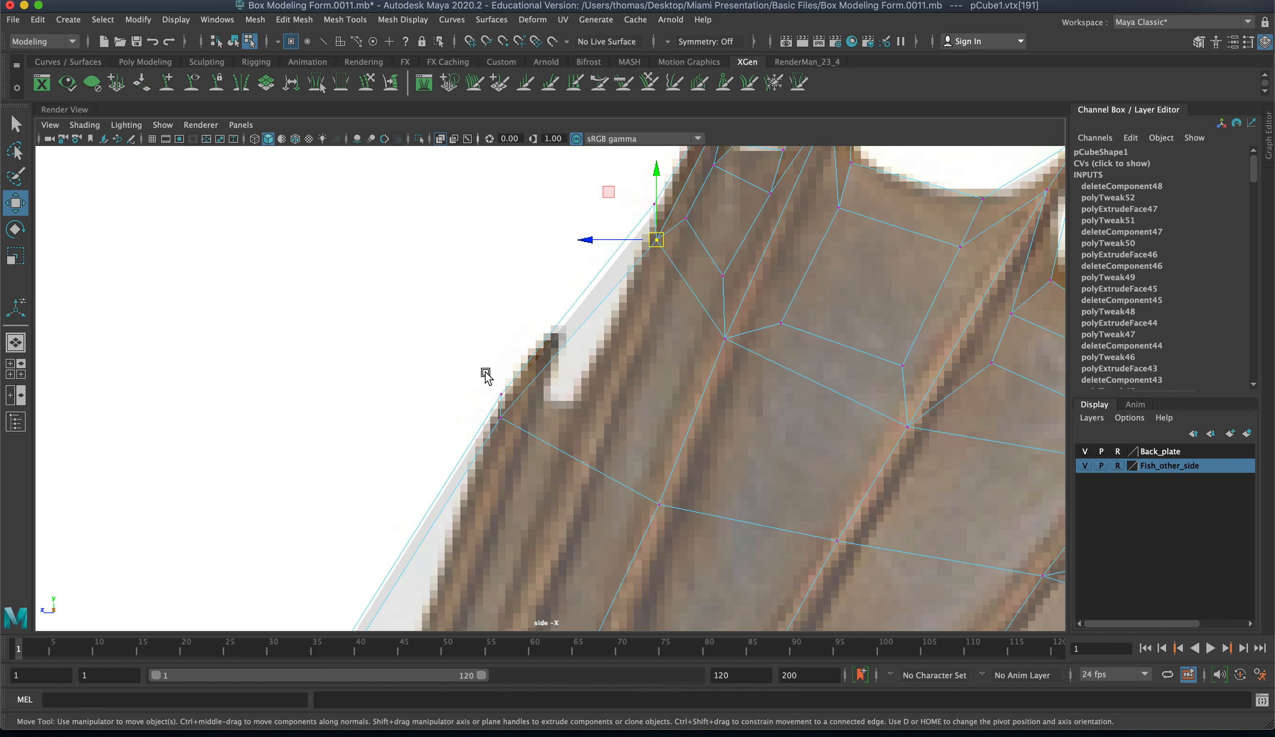
{"action": "middle_click_drag", "start_coordinate": [556, 408], "coordinate": [607, 231], "text": "alt"}
{"action": "right_click_drag", "start_coordinate": [574, 397], "coordinate": [394, 334], "text": "alt"}
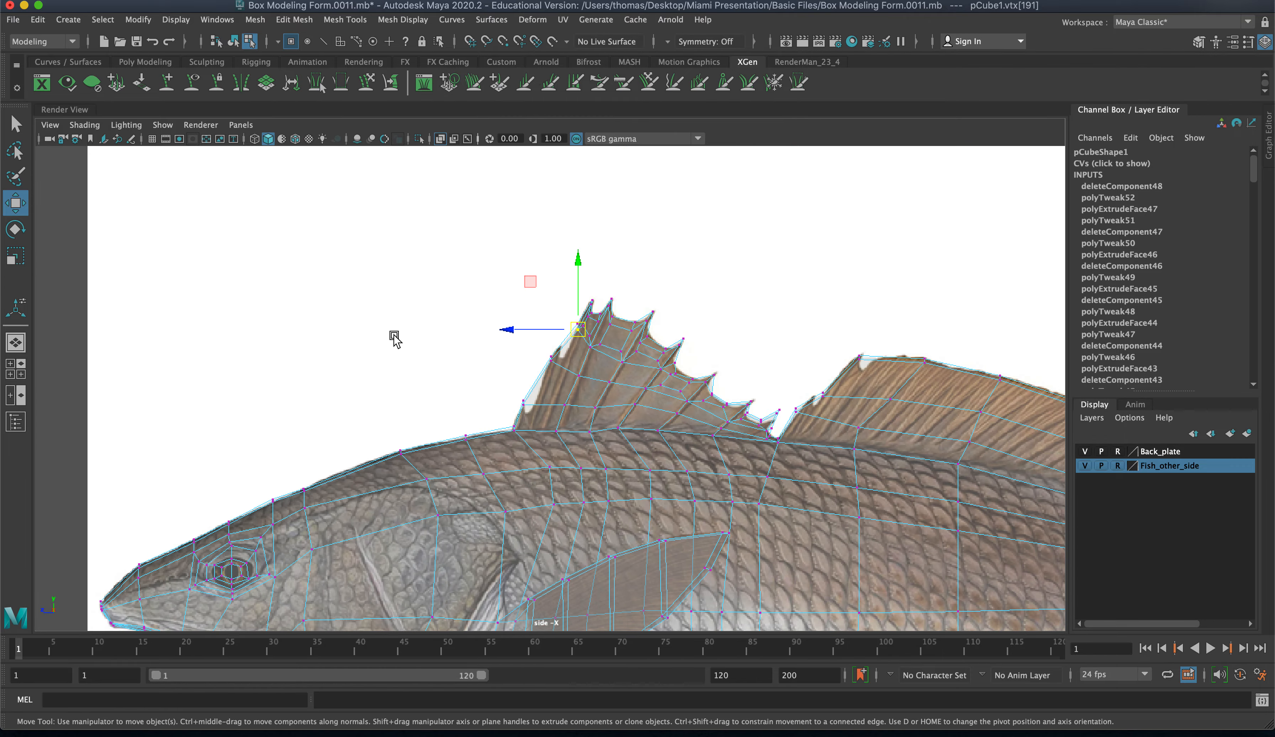
{"action": "right_click_drag", "start_coordinate": [658, 373], "coordinate": [858, 399], "text": "alt"}
{"action": "middle_click_drag", "start_coordinate": [689, 334], "coordinate": [593, 269], "text": "alt"}
{"action": "right_click_drag", "start_coordinate": [374, 337], "coordinate": [447, 296], "text": "alt"}
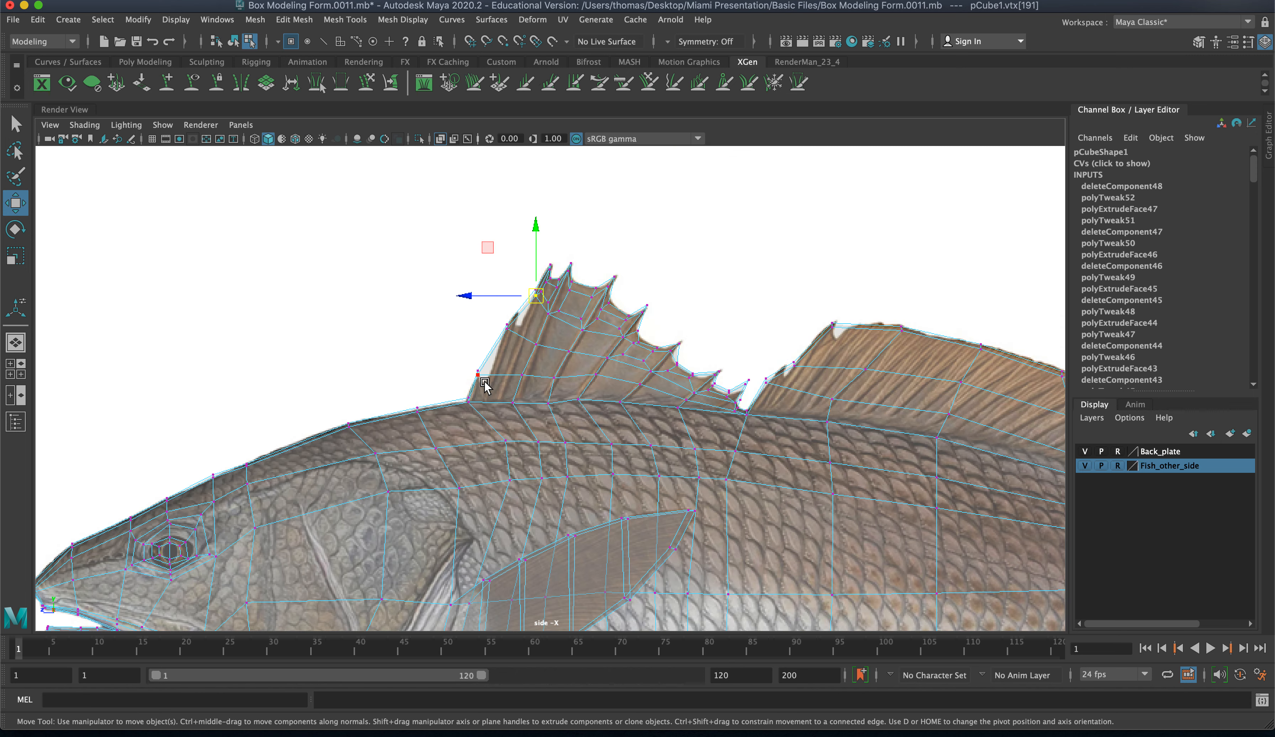
{"action": "middle_click_drag", "start_coordinate": [647, 429], "coordinate": [559, 274], "text": "alt"}
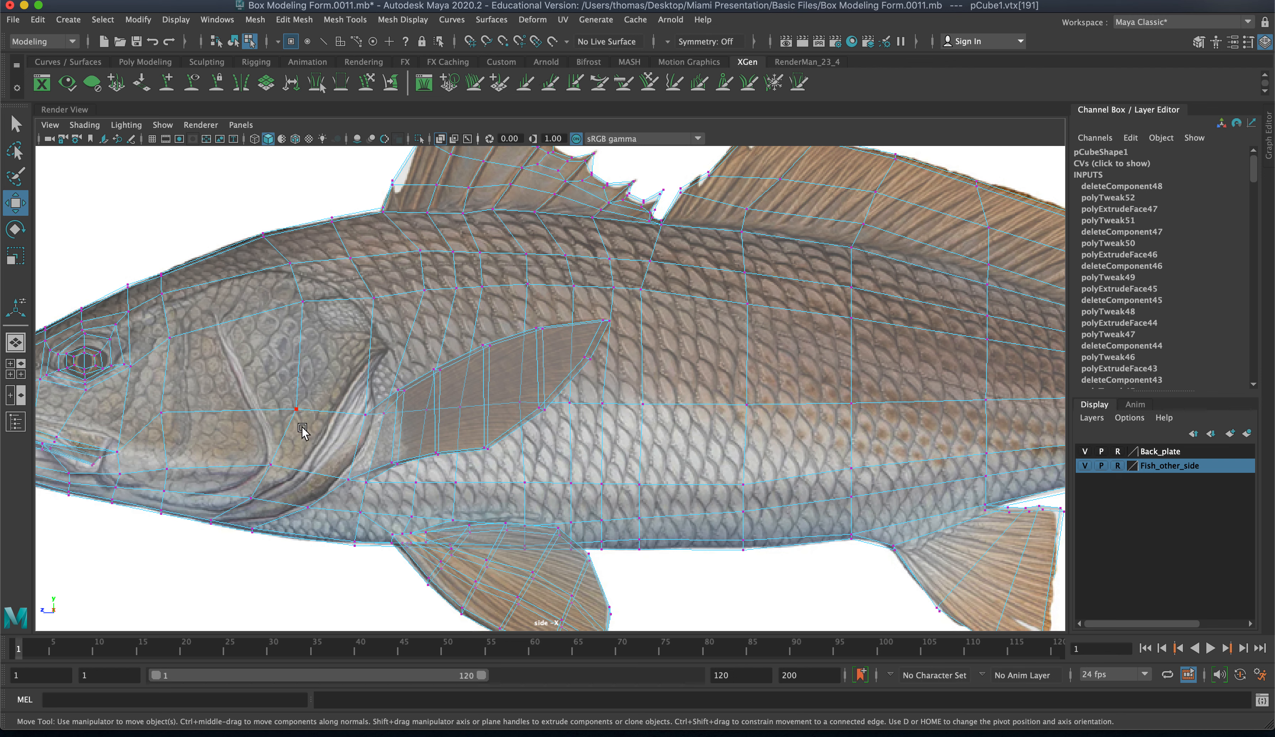
{"action": "middle_click_drag", "start_coordinate": [238, 364], "coordinate": [418, 319], "text": "alt"}
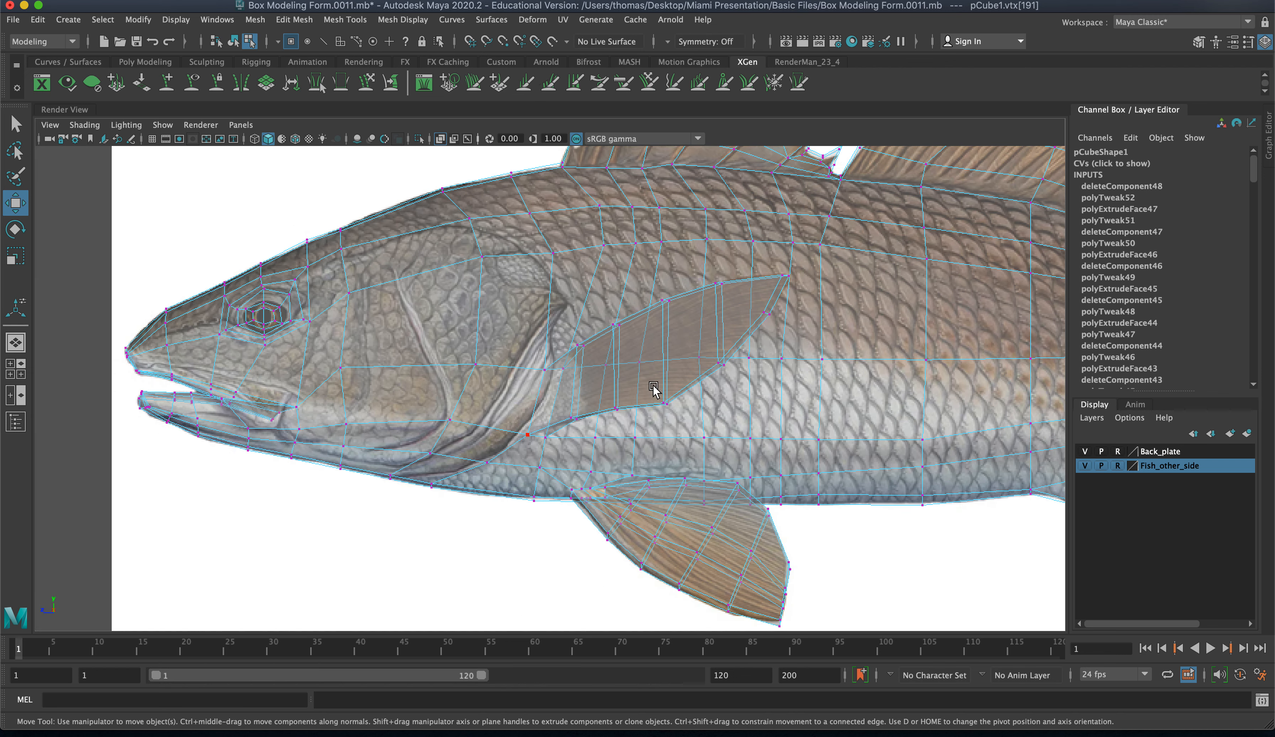
{"action": "middle_click_drag", "start_coordinate": [654, 387], "coordinate": [332, 430], "text": "alt"}
{"action": "right_click_drag", "start_coordinate": [870, 410], "coordinate": [476, 332], "text": "alt"}
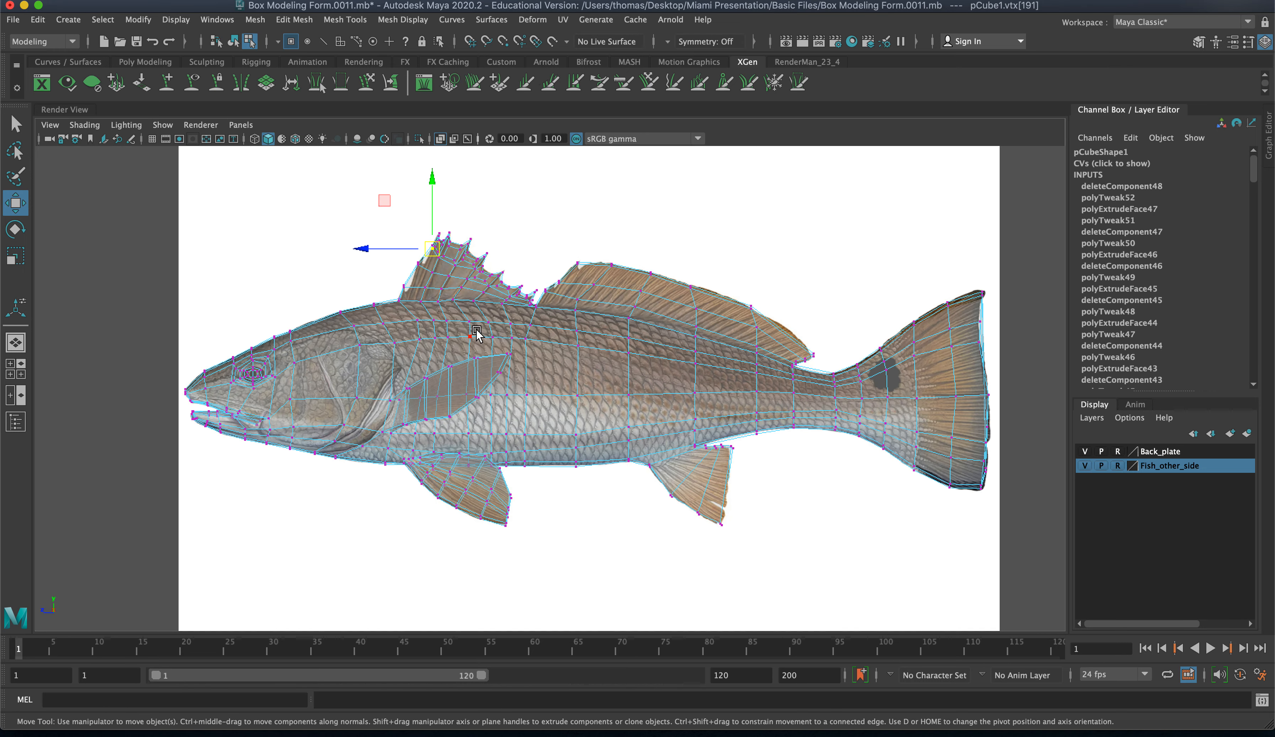